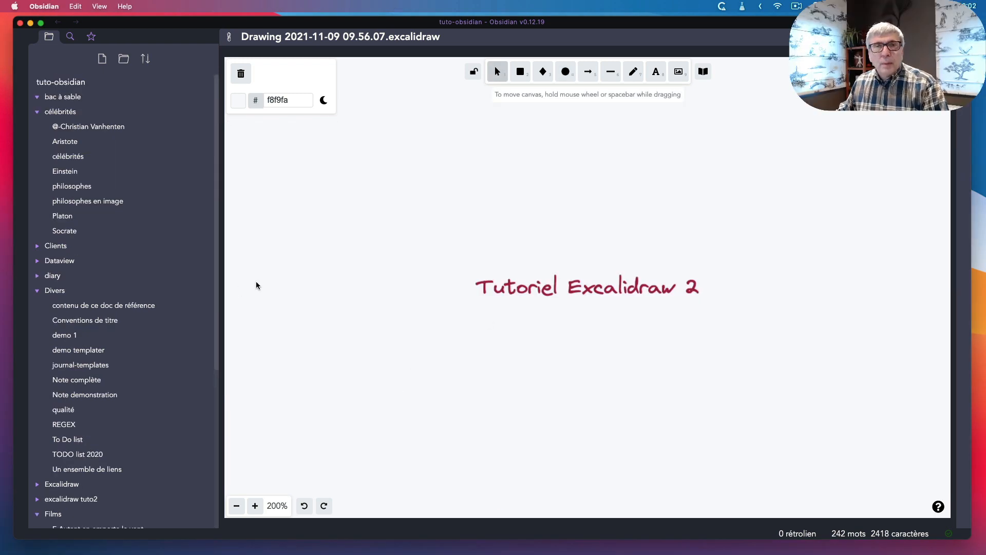
# Open the célébrités note and switch it to its rendered preview.
pyautogui.click(66, 161)
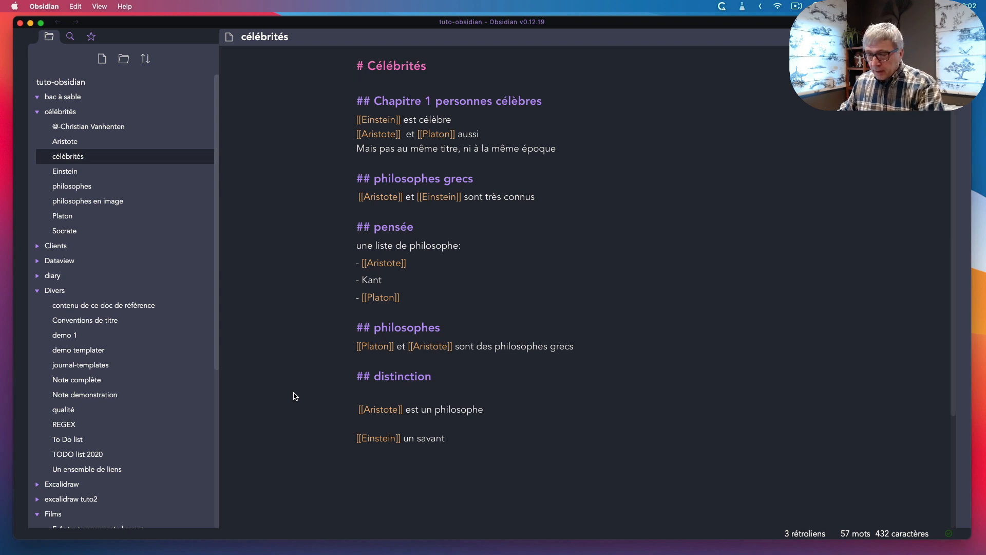
pyautogui.press('super+e')
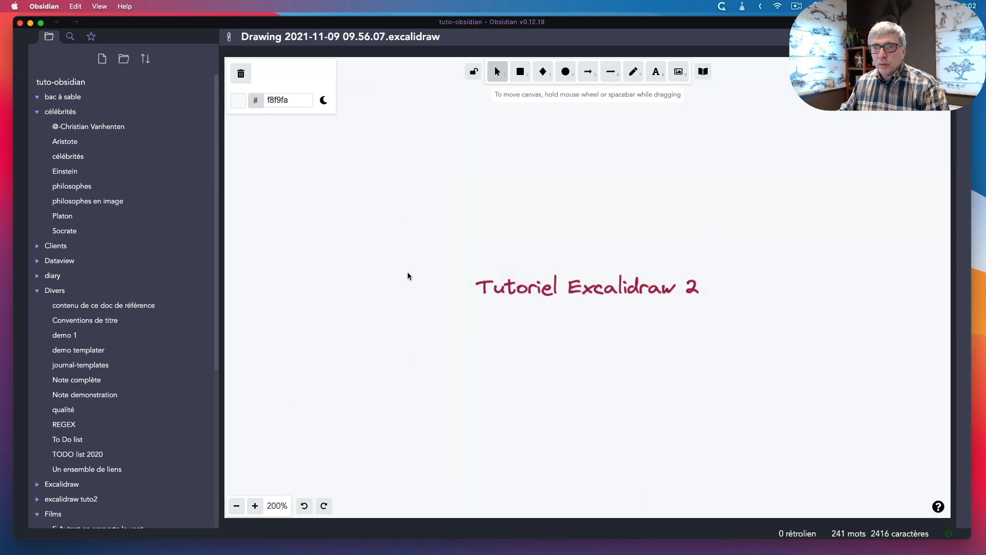
# Delete the title text "Tutoriel Excalidraw 2" from the drawing and paste the text "personnes célèbres" in its place.
pyautogui.moveTo(465, 238); pyautogui.dragTo(722, 369)
pyautogui.press('Delete')
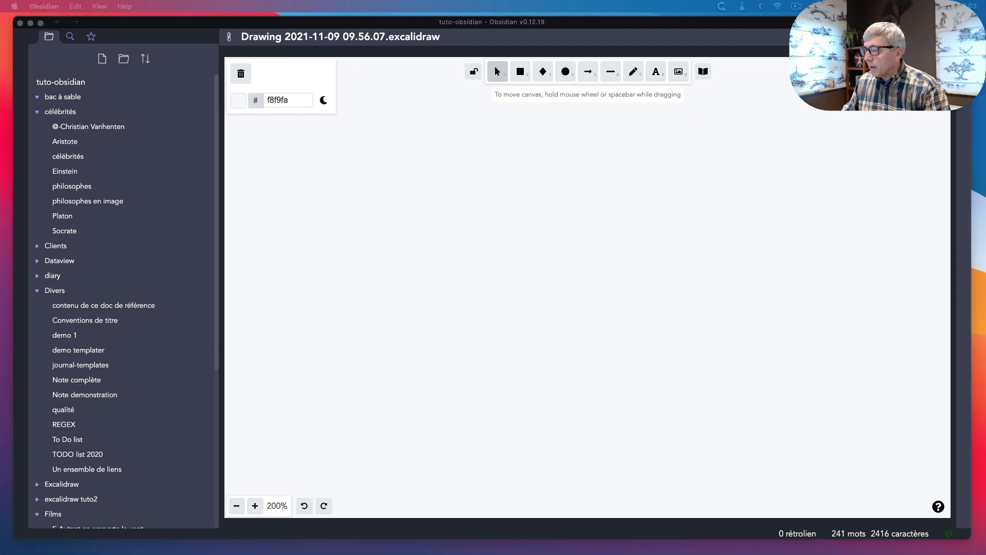
pyautogui.click(445, 272)
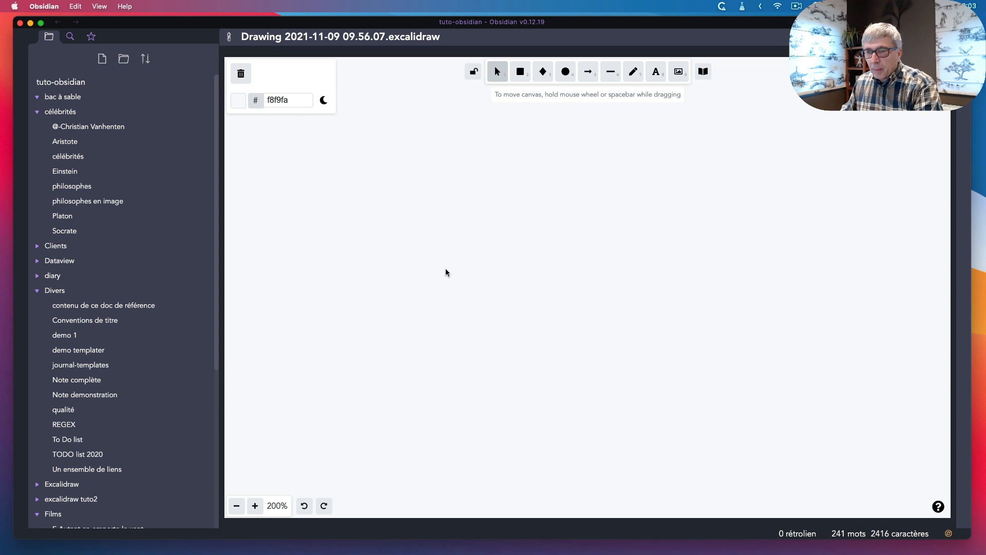
pyautogui.press('super+v')
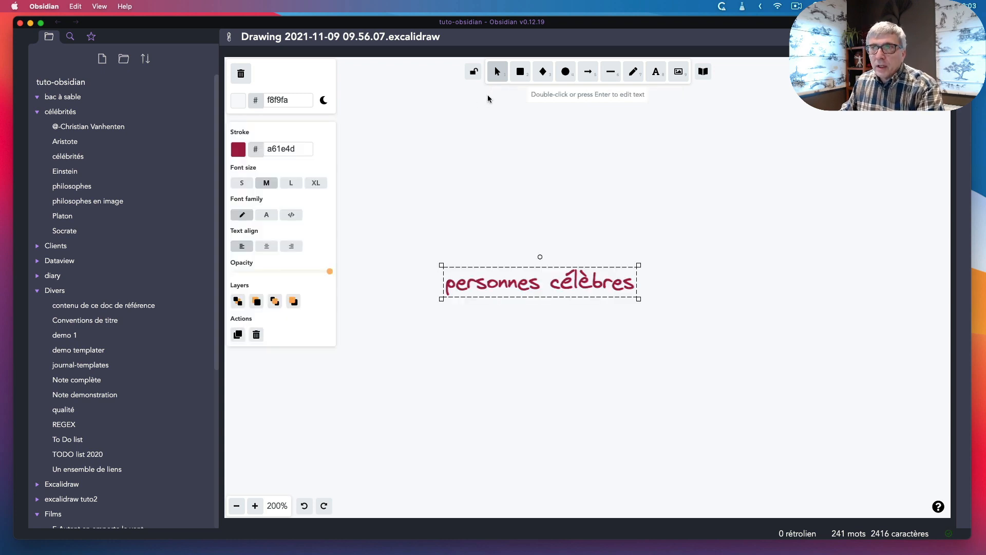
# Draw an ellipse around the "personnes célèbres" text and give it the medium stroke width.
pyautogui.click(565, 72)
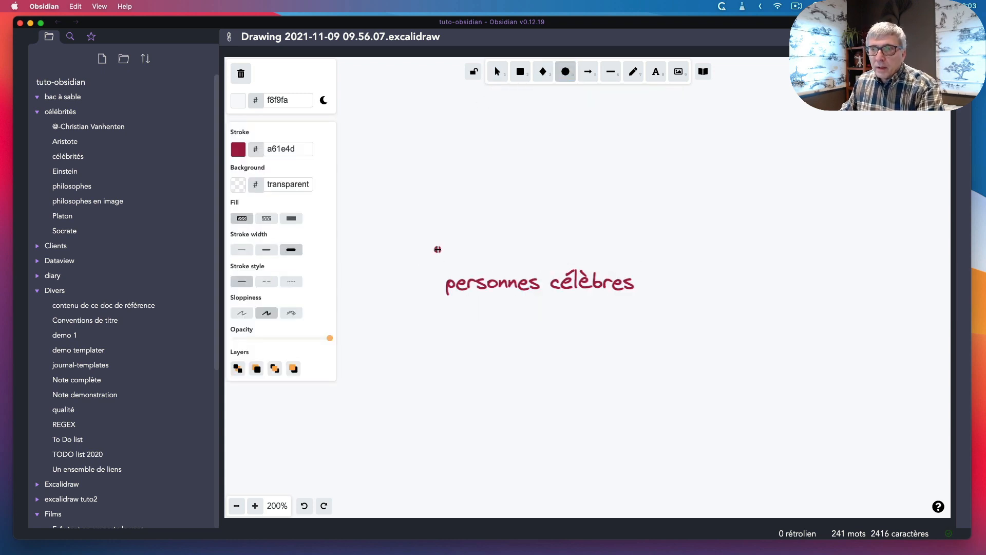
pyautogui.moveTo(436, 249); pyautogui.dragTo(667, 318)
pyautogui.moveTo(520, 252); pyautogui.dragTo(510, 252)
pyautogui.click(266, 218)
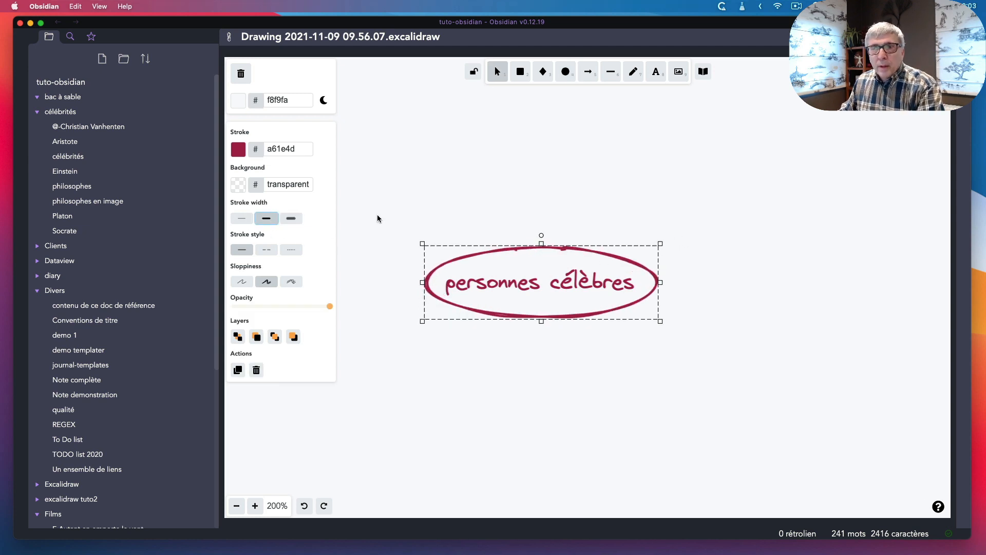
# Scale the "personnes célèbres" text and ellipse together to about half size and move them up and to the left.
pyautogui.moveTo(377, 215); pyautogui.dragTo(691, 382)
pyautogui.moveTo(660, 244); pyautogui.dragTo(554, 307)
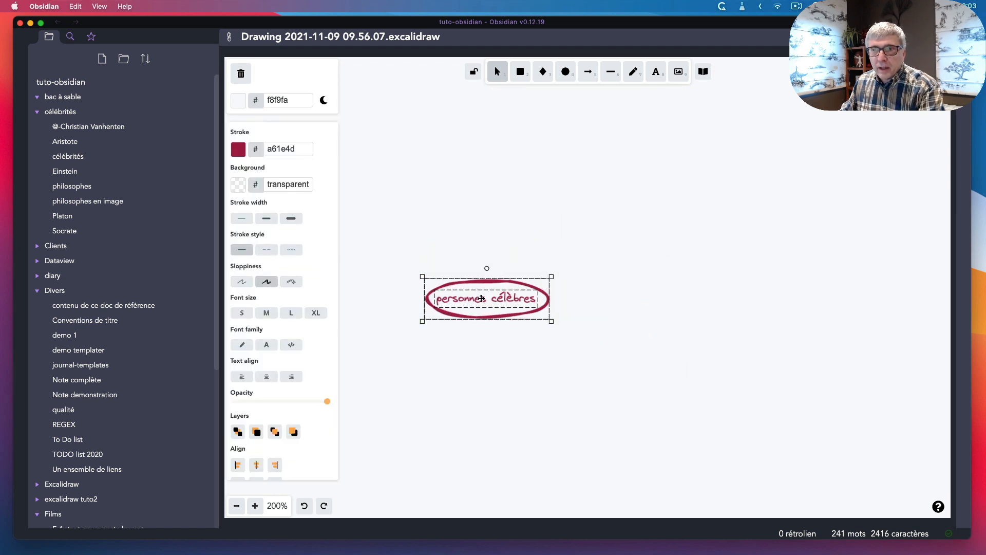
pyautogui.moveTo(468, 284); pyautogui.dragTo(427, 243)
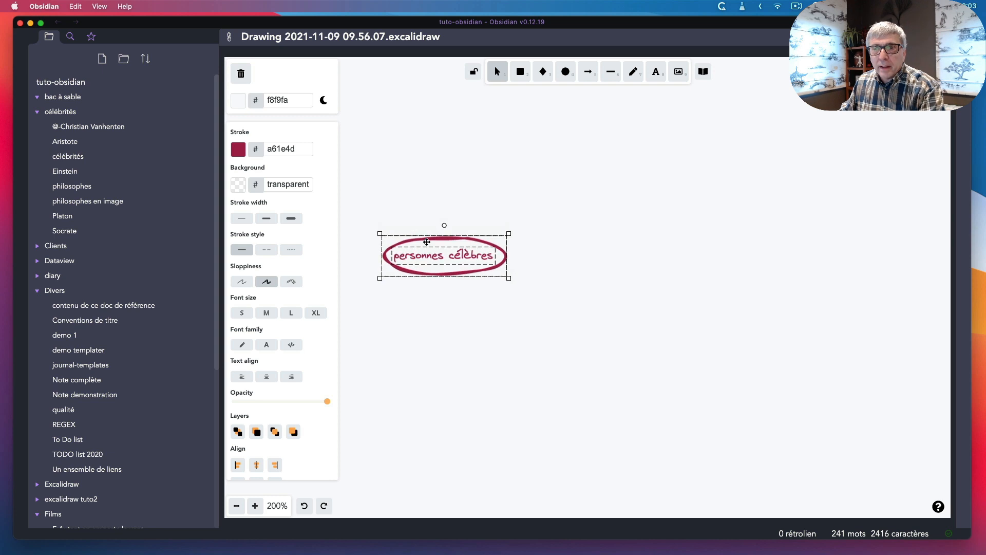
pyautogui.click(599, 225)
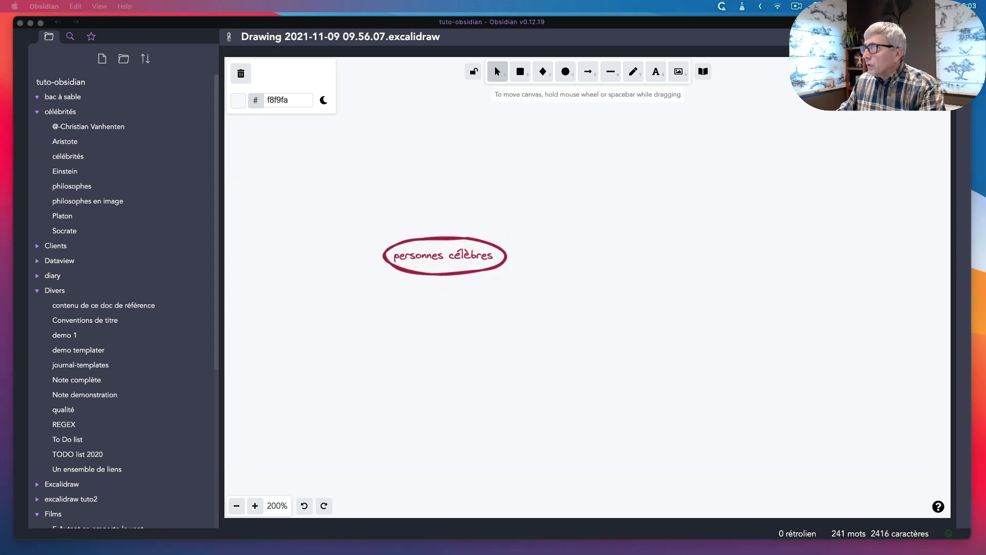
# Paste the text "savant" above and right of "personnes célèbres", enclose it in an ellipse and add an "s" at its end.
pyautogui.click(544, 178)
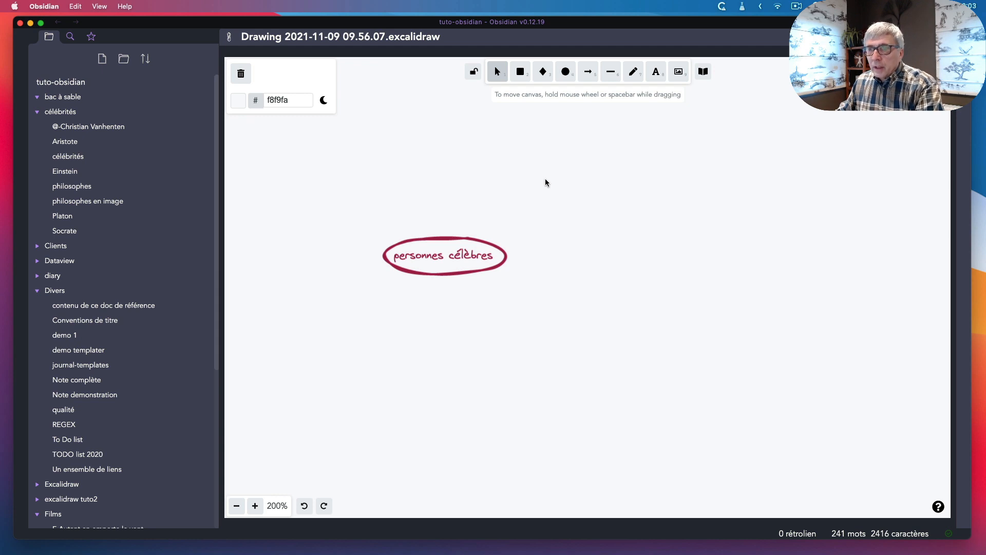
pyautogui.press('super+v')
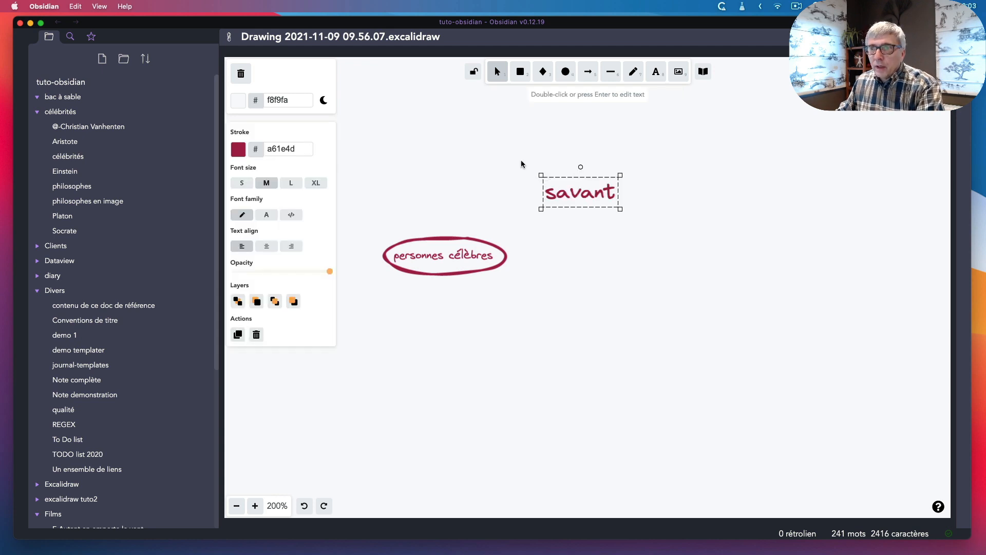
pyautogui.click(565, 71)
pyautogui.moveTo(525, 166); pyautogui.dragTo(639, 219)
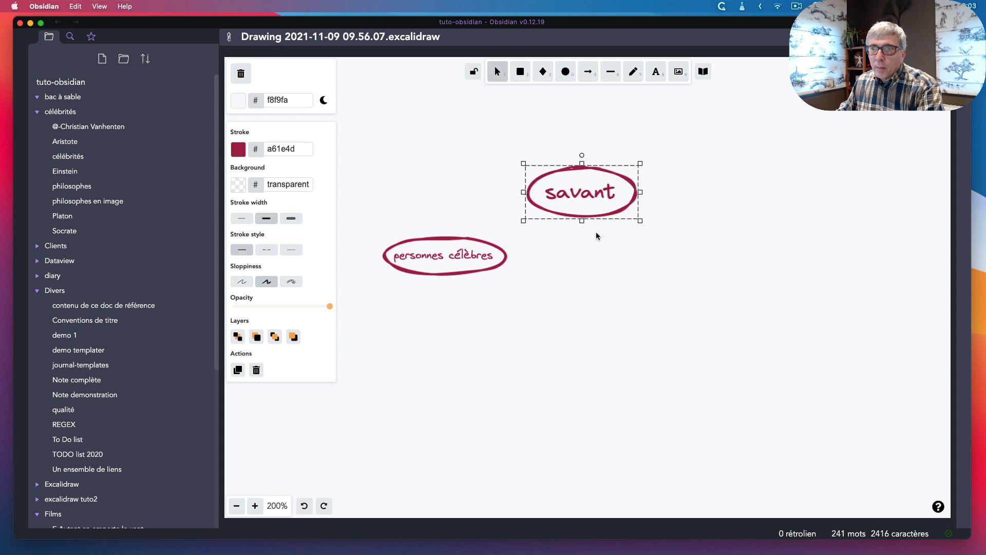
pyautogui.doubleClick(617, 192)
pyautogui.write('s')
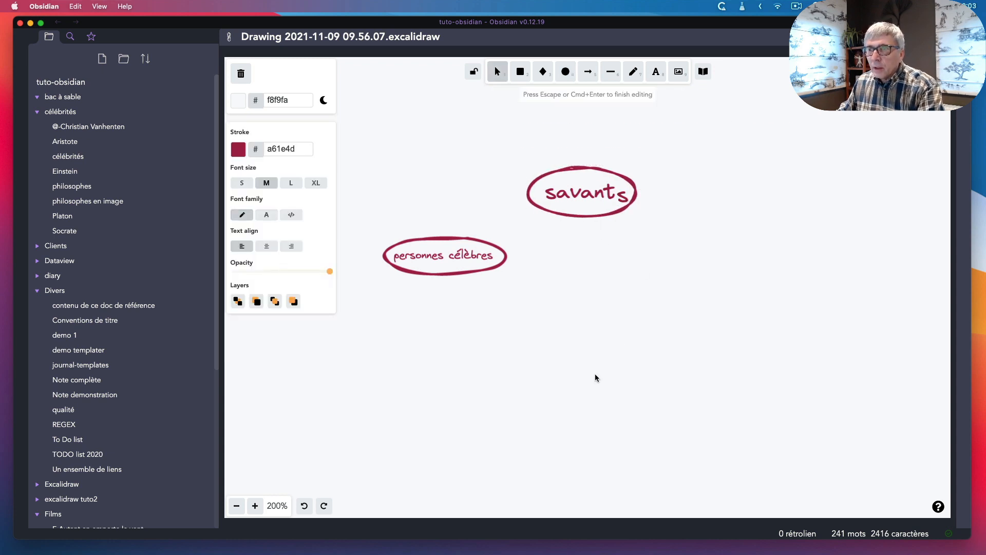
# Add the text "philosophes" below and right of "personnes célèbres" and enclose it in an ellipse.
pyautogui.click(656, 72)
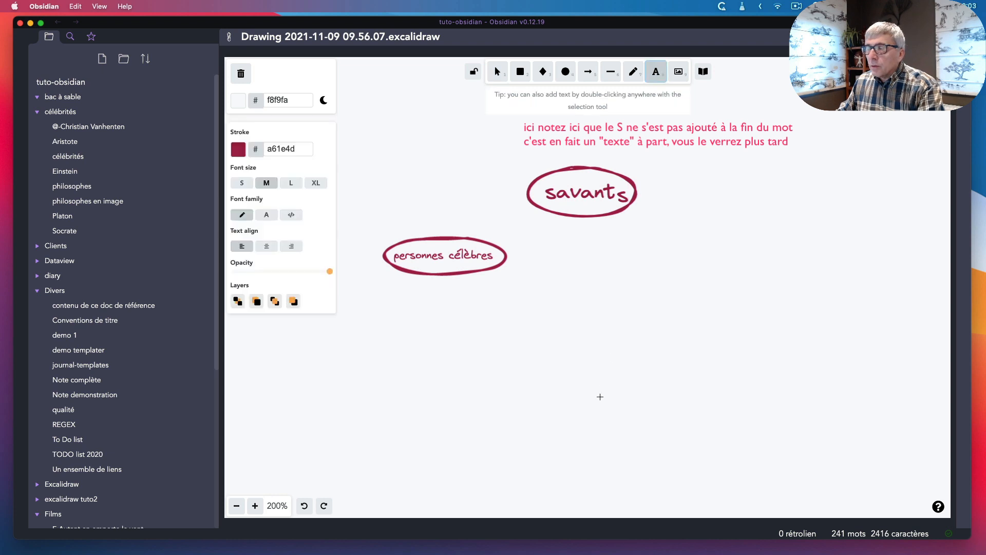
pyautogui.click(563, 334)
pyautogui.write('p')
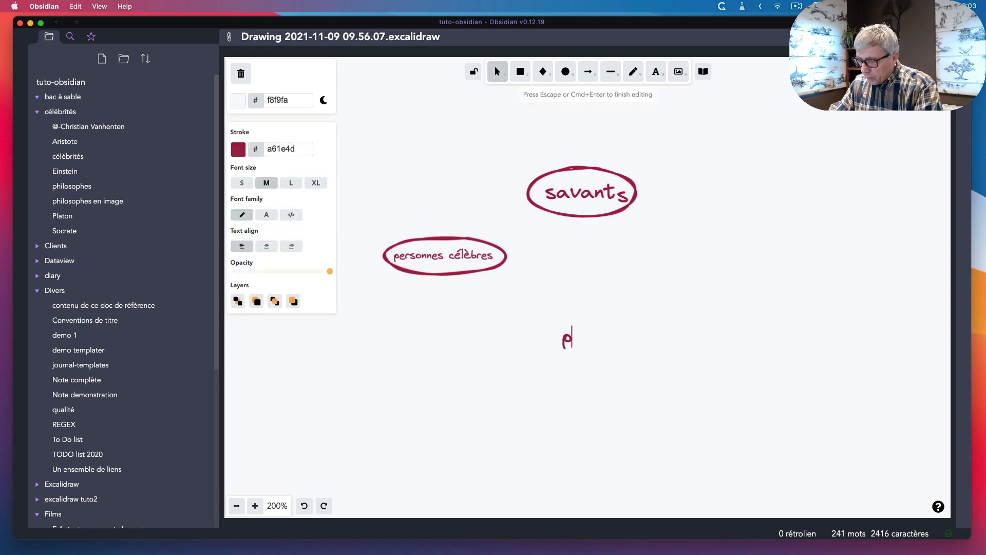
pyautogui.write('hilosophes')
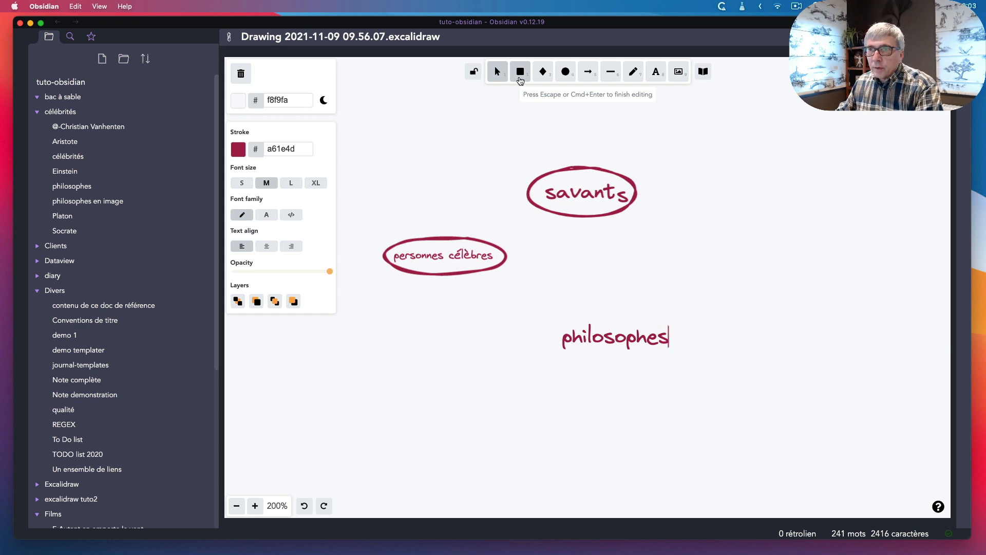
pyautogui.click(566, 71)
pyautogui.moveTo(549, 314); pyautogui.dragTo(694, 369)
pyautogui.click(577, 250)
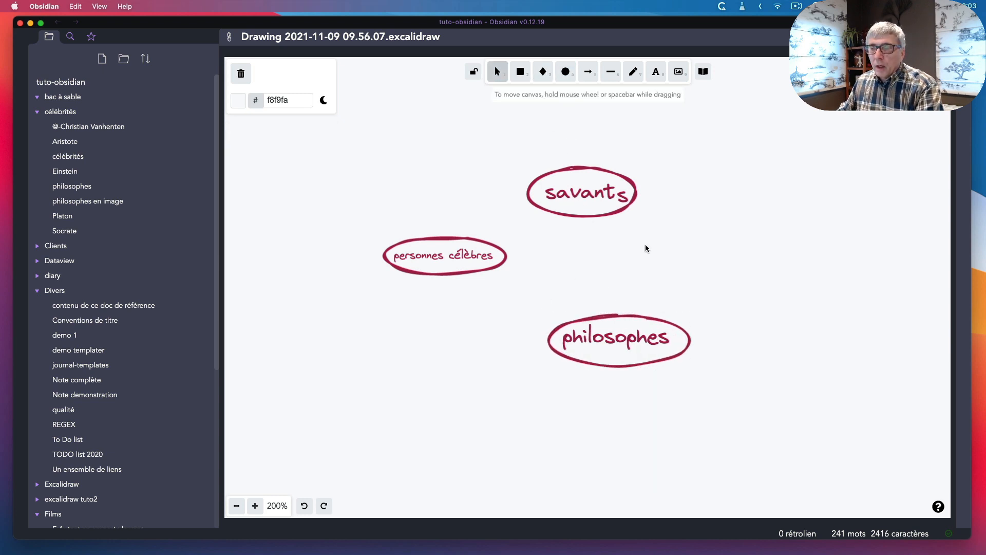
pyautogui.click(587, 72)
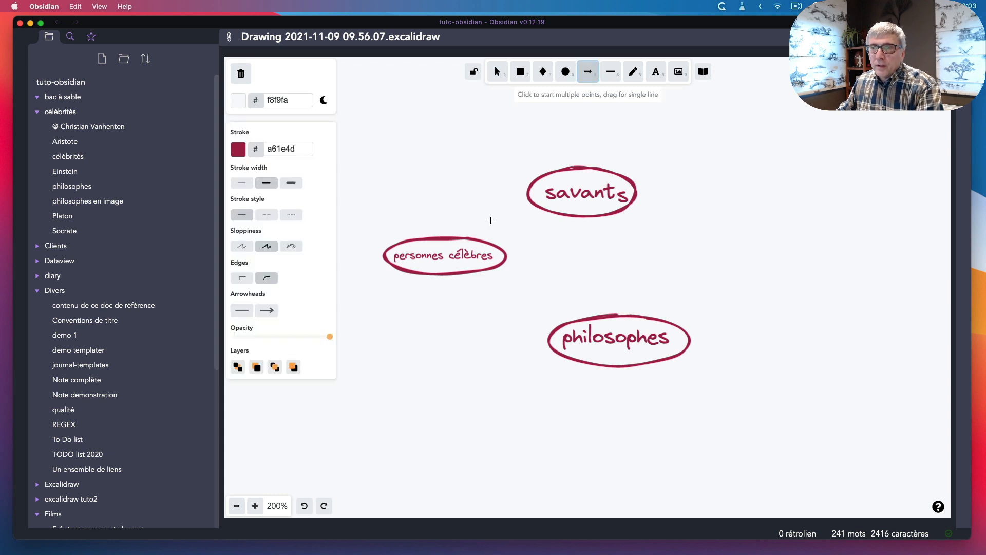
pyautogui.click(611, 72)
pyautogui.moveTo(453, 239); pyautogui.dragTo(539, 184)
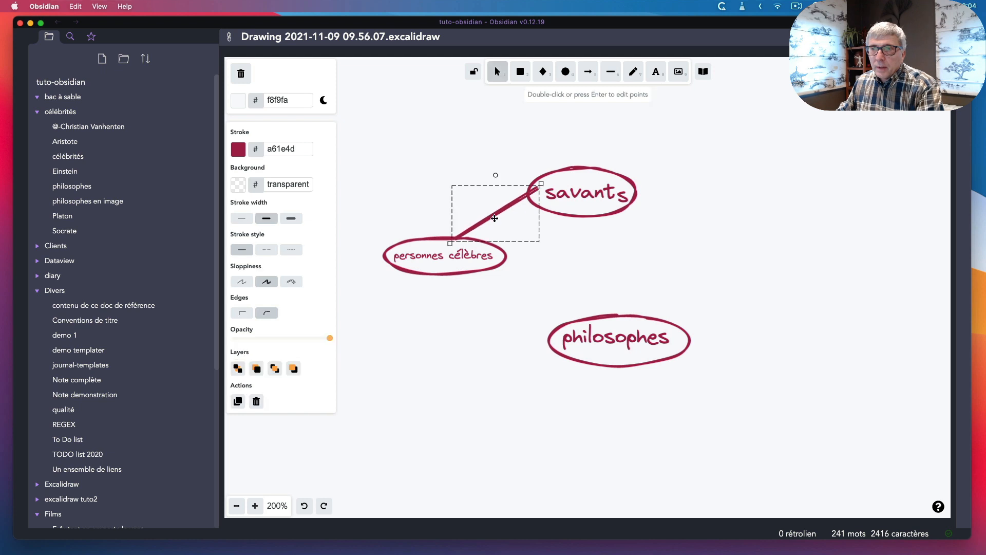
pyautogui.click(387, 162)
pyautogui.moveTo(404, 240)
pyautogui.mouseDown()
pyautogui.moveTo(380, 255)
pyautogui.moveTo(405, 241)
pyautogui.mouseUp()
pyautogui.click(501, 212)
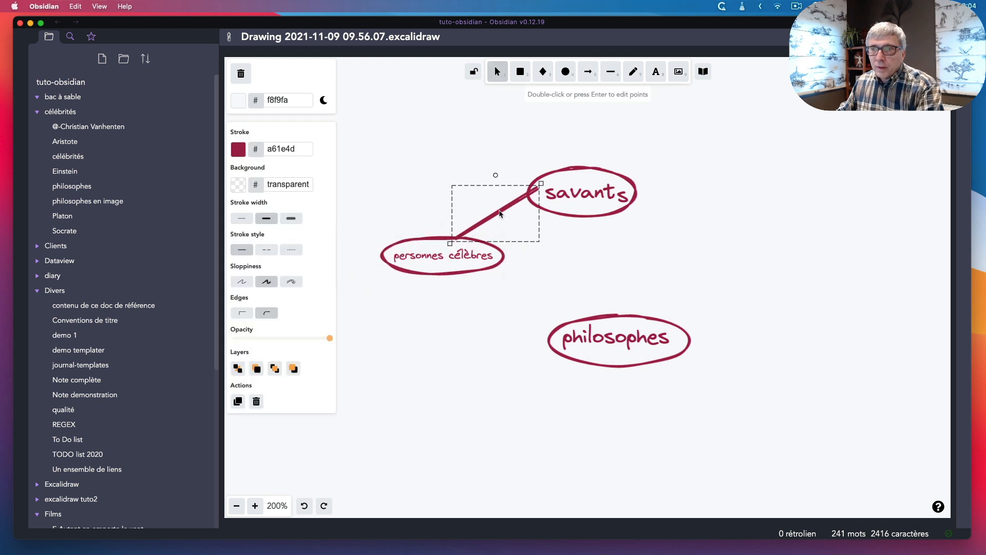
pyautogui.press('Delete')
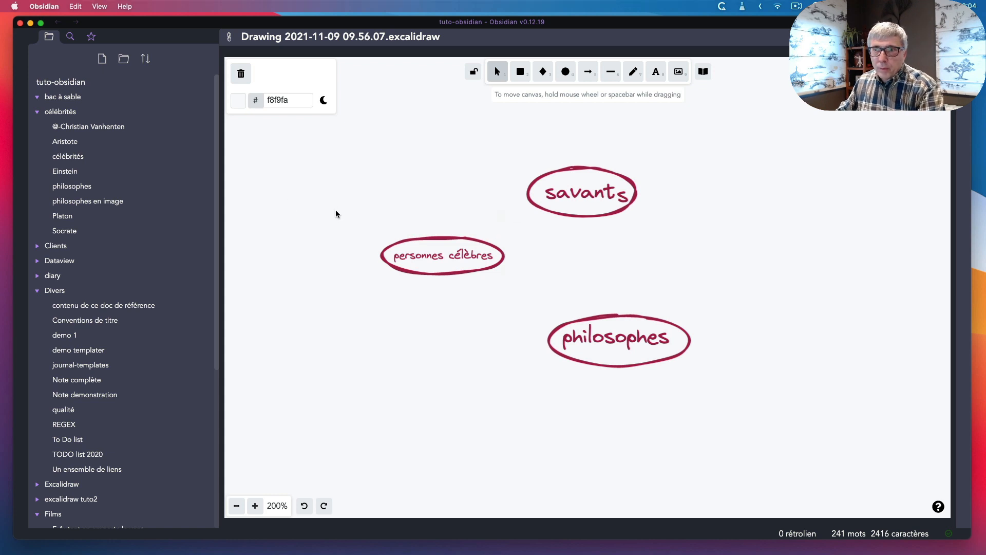
# Group the "personnes célèbres" text with its ellipse.
pyautogui.moveTo(335, 210); pyautogui.dragTo(517, 295)
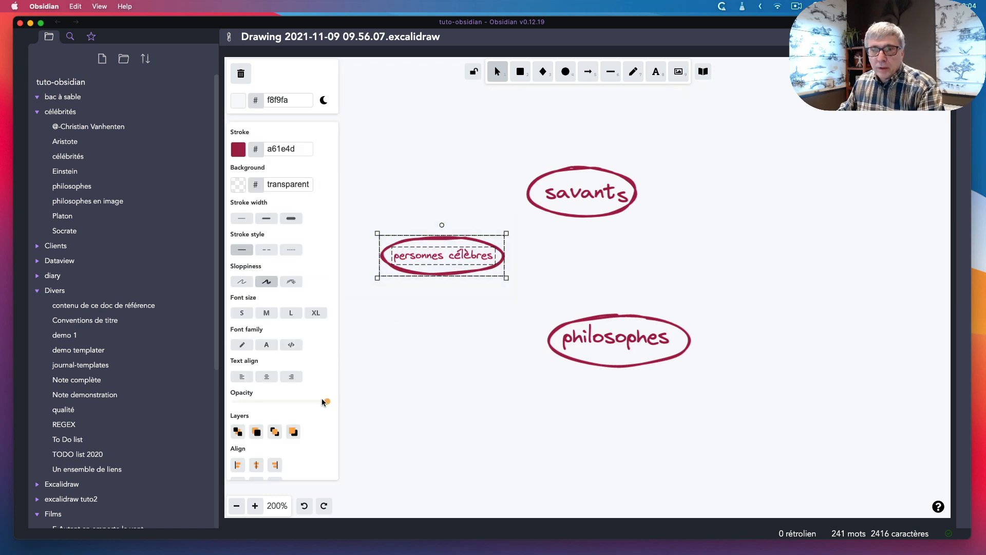
pyautogui.scroll(-2, 270, 452)
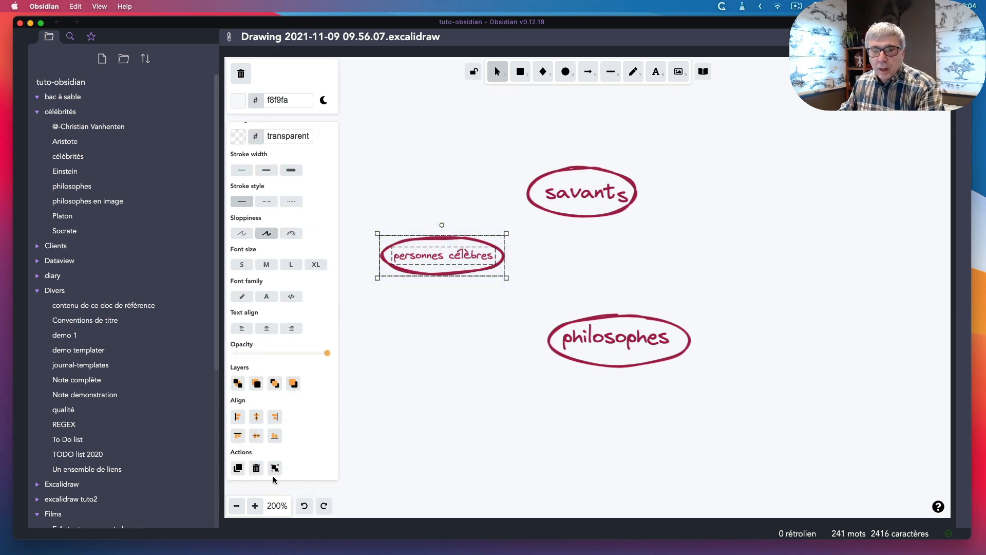
pyautogui.rightClick(385, 261)
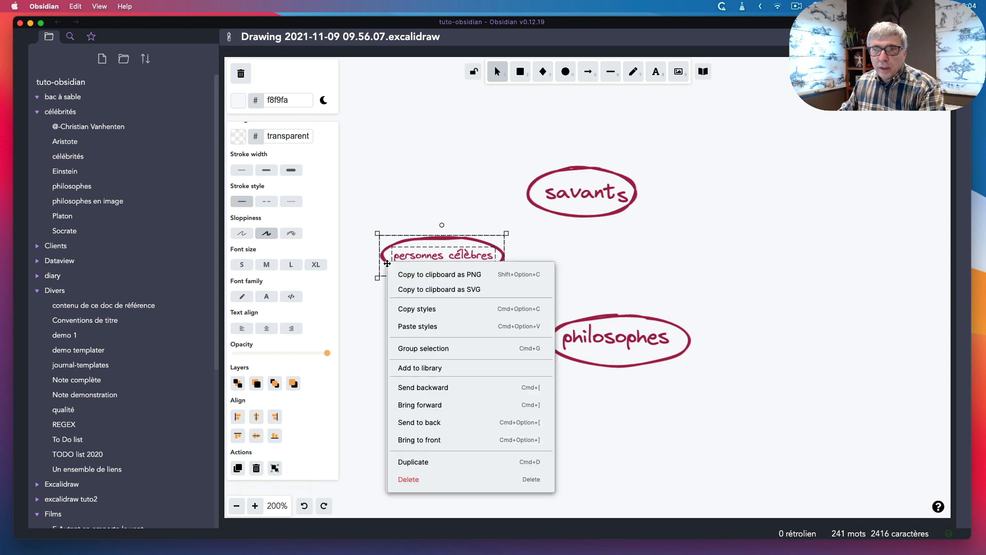
pyautogui.click(423, 348)
pyautogui.click(507, 148)
# Group the "savants" texts with their ellipse, and group the "philosophes" text with its own ellipse.
pyautogui.moveTo(538, 171); pyautogui.dragTo(668, 247)
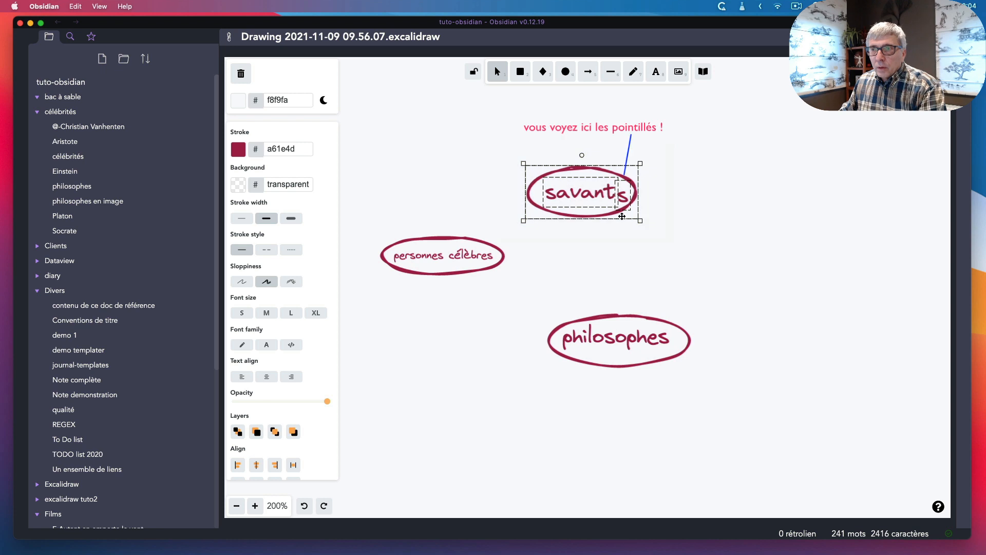
pyautogui.rightClick(621, 216)
pyautogui.click(671, 321)
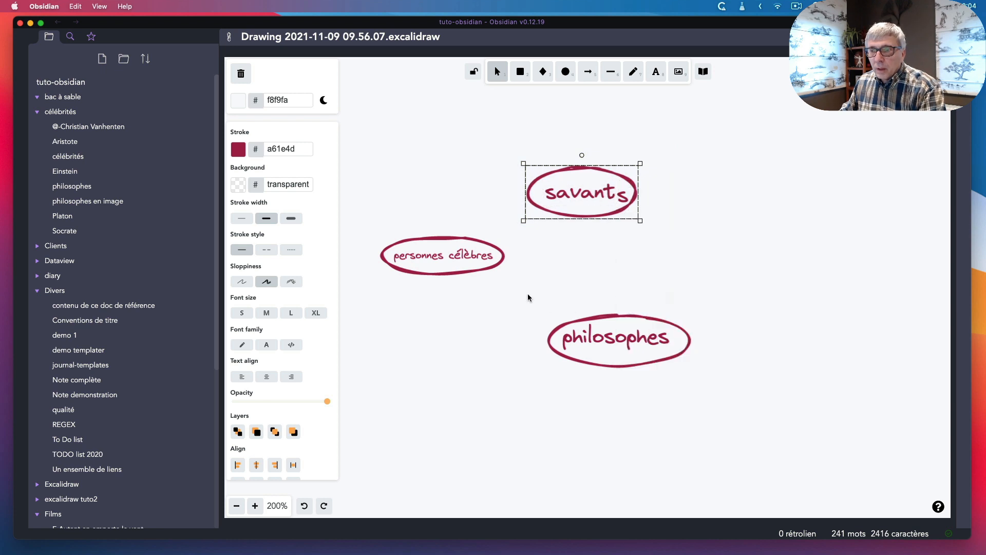
pyautogui.moveTo(528, 294); pyautogui.dragTo(735, 393)
pyautogui.rightClick(645, 341)
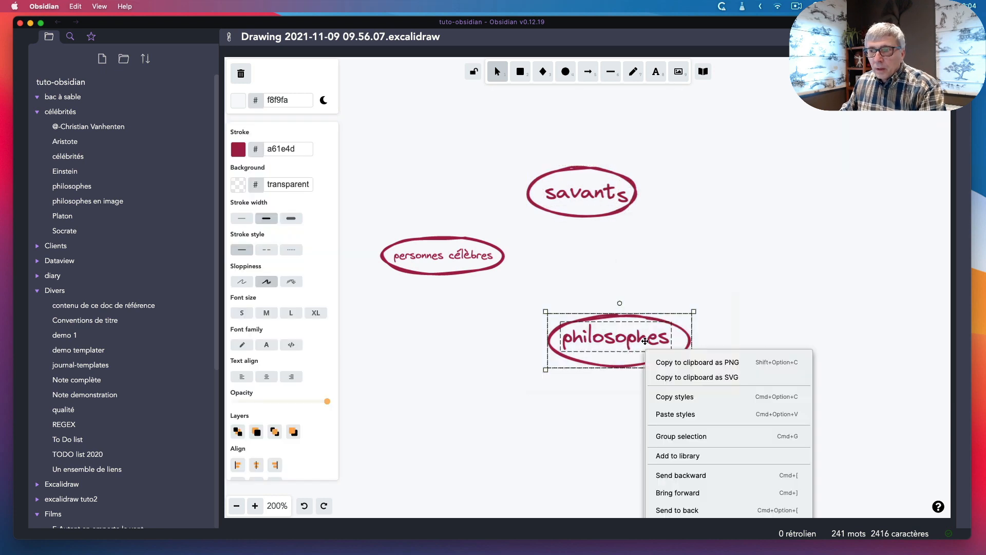
pyautogui.click(678, 436)
pyautogui.click(561, 294)
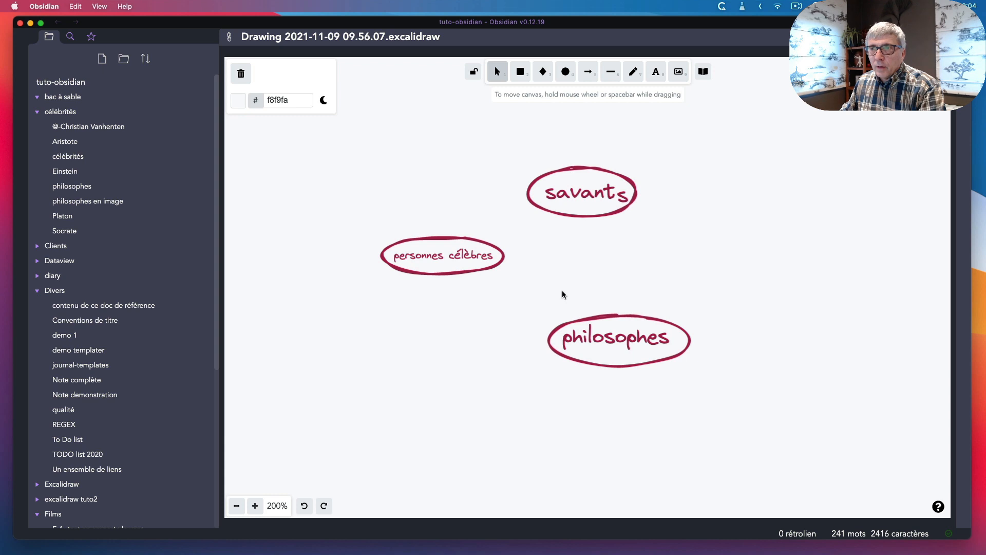
# Draw an arrow from the "personnes célèbres" ellipse to the "savants" ellipse and set its end arrowhead to none.
pyautogui.click(588, 71)
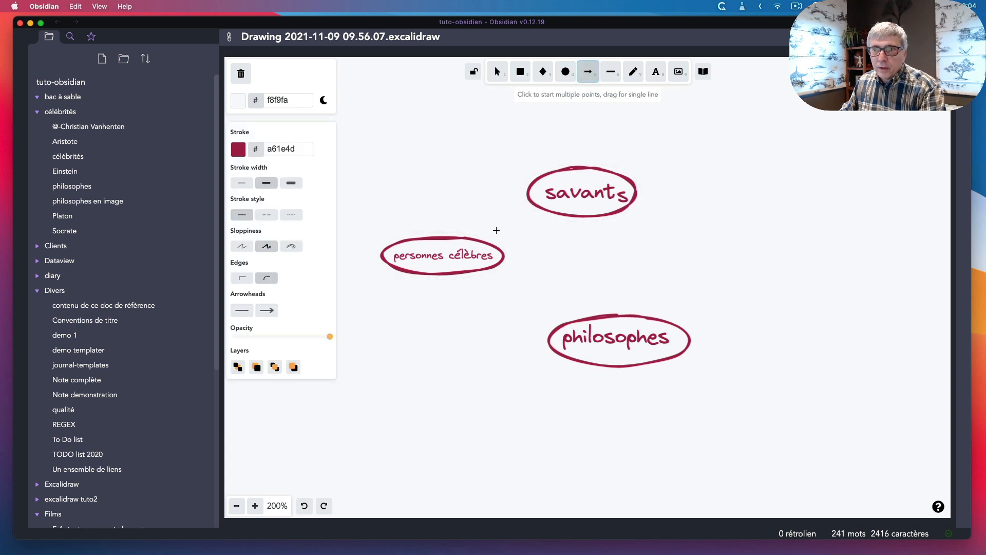
pyautogui.moveTo(477, 238); pyautogui.dragTo(529, 210)
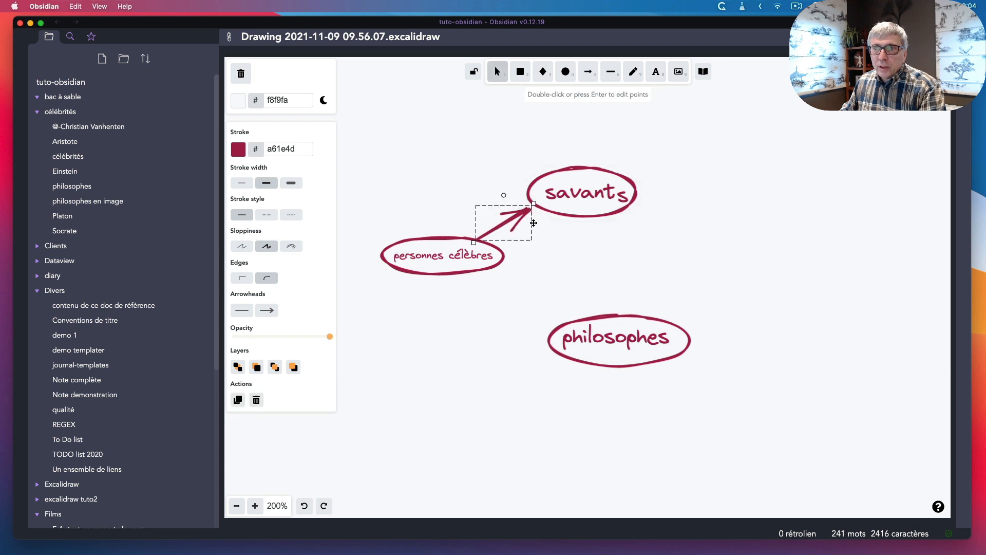
pyautogui.click(263, 312)
pyautogui.click(243, 330)
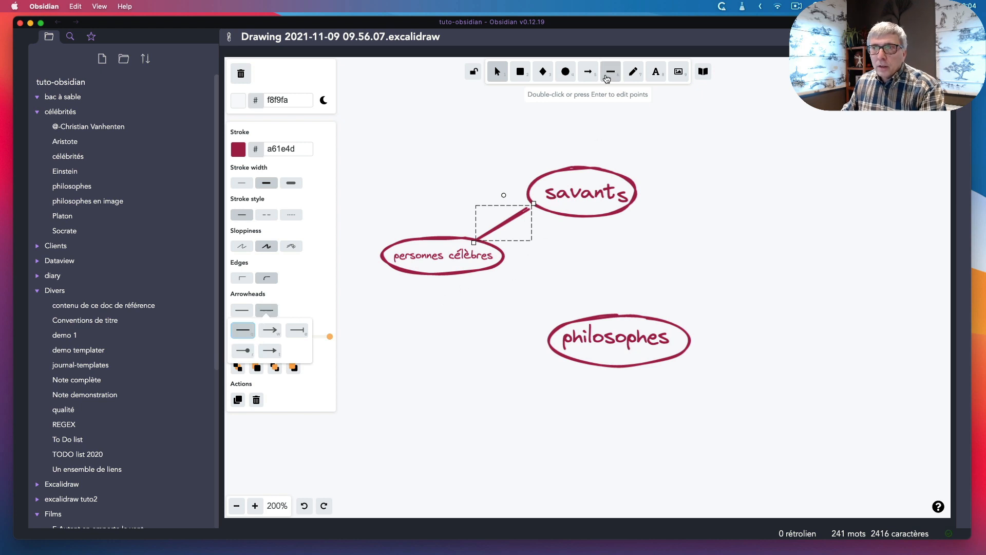
pyautogui.click(609, 73)
pyautogui.click(472, 299)
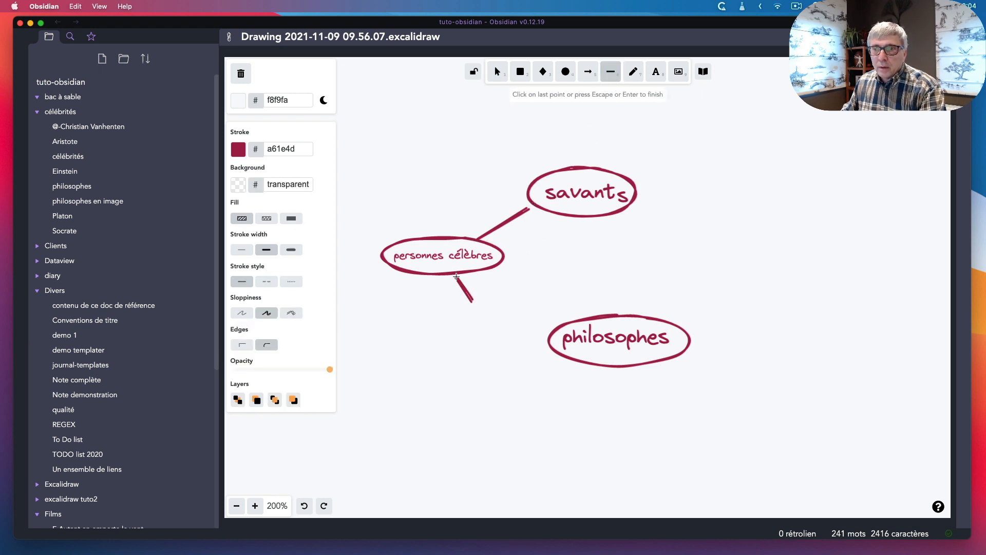
pyautogui.press('Escape')
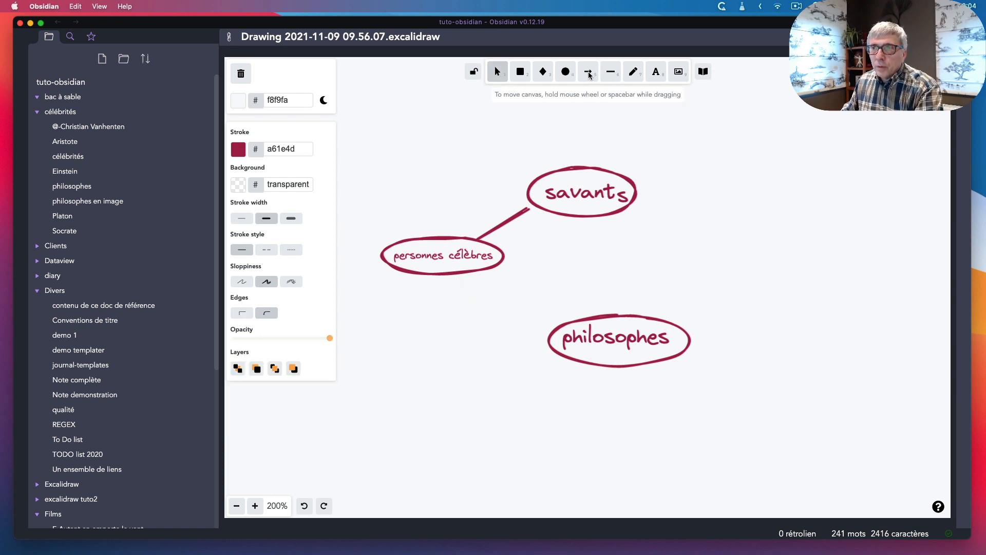
pyautogui.press('Escape')
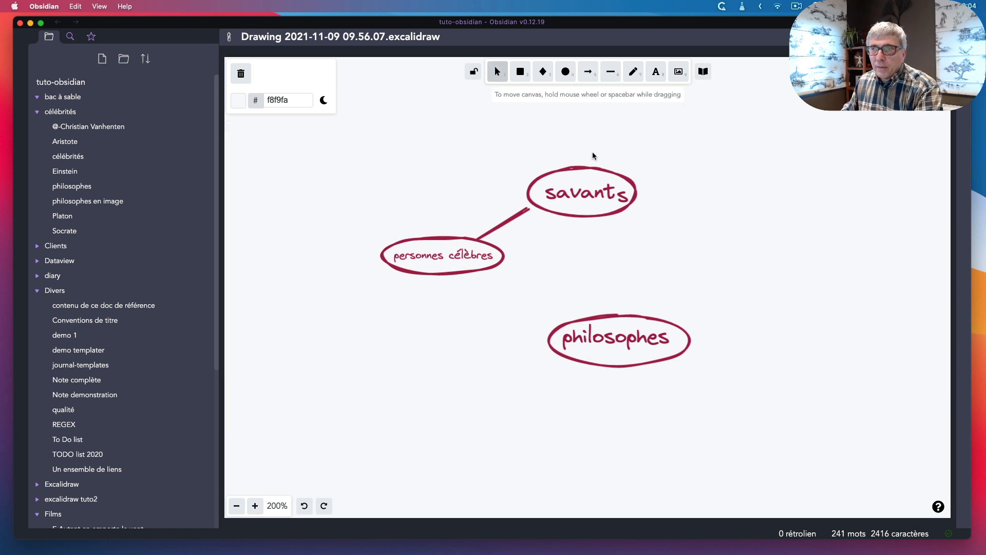
# Draw a connector without arrowheads from the "personnes célèbres" ellipse to the "philosophes" ellipse.
pyautogui.click(587, 73)
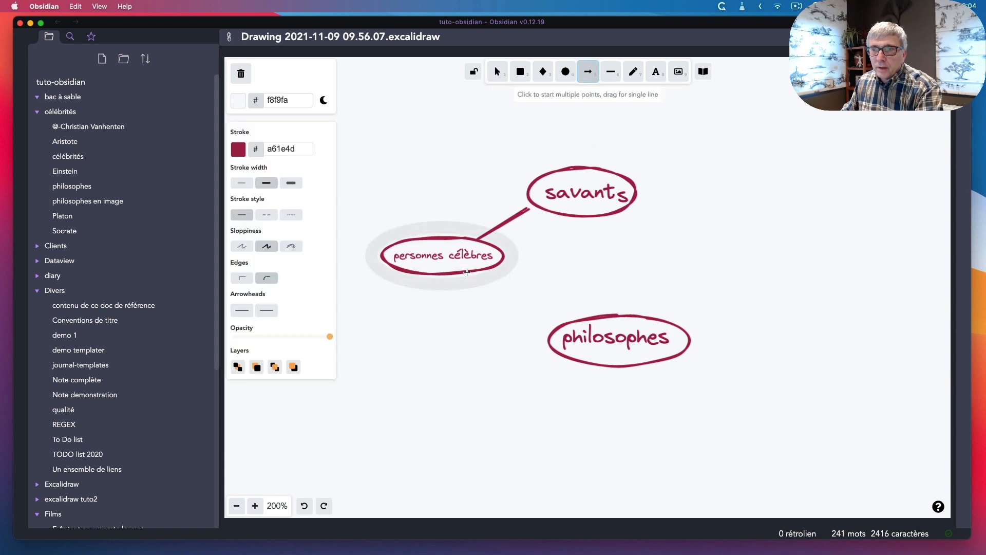
pyautogui.moveTo(464, 273); pyautogui.dragTo(574, 320)
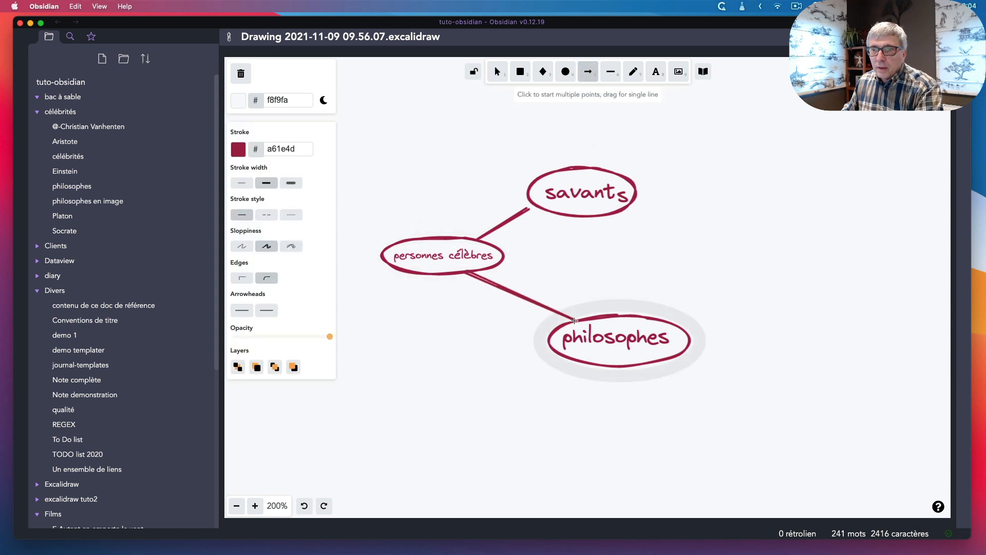
pyautogui.click(616, 252)
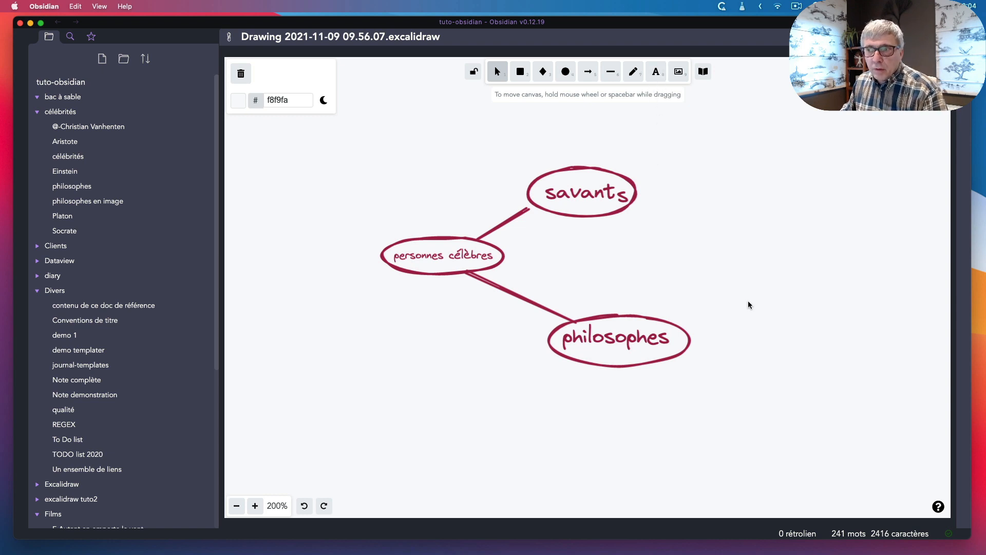
# Add the texts "Aristote" and "Platon", one below the other, to the right of the "philosophes" ellipse.
pyautogui.doubleClick(722, 299)
pyautogui.write('A')
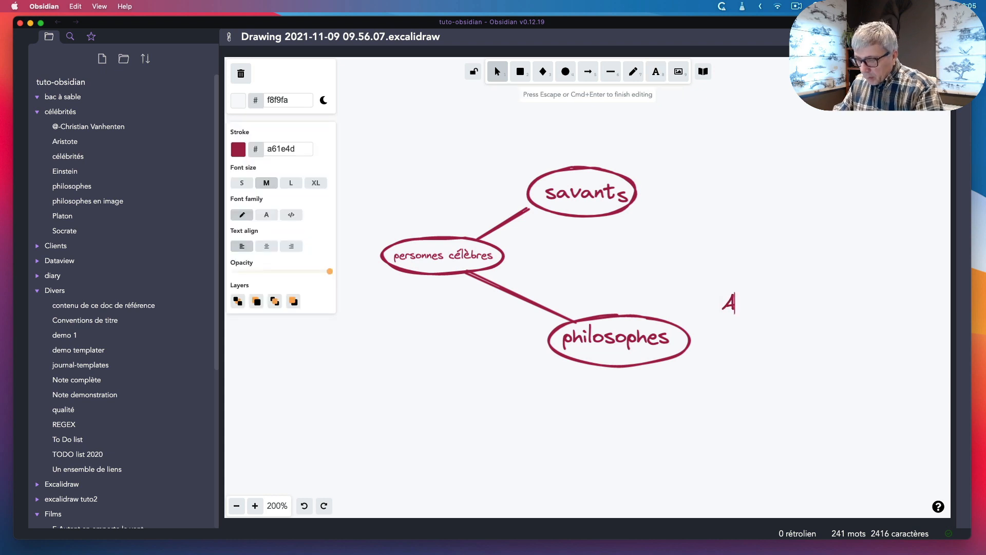
pyautogui.write('ristot')
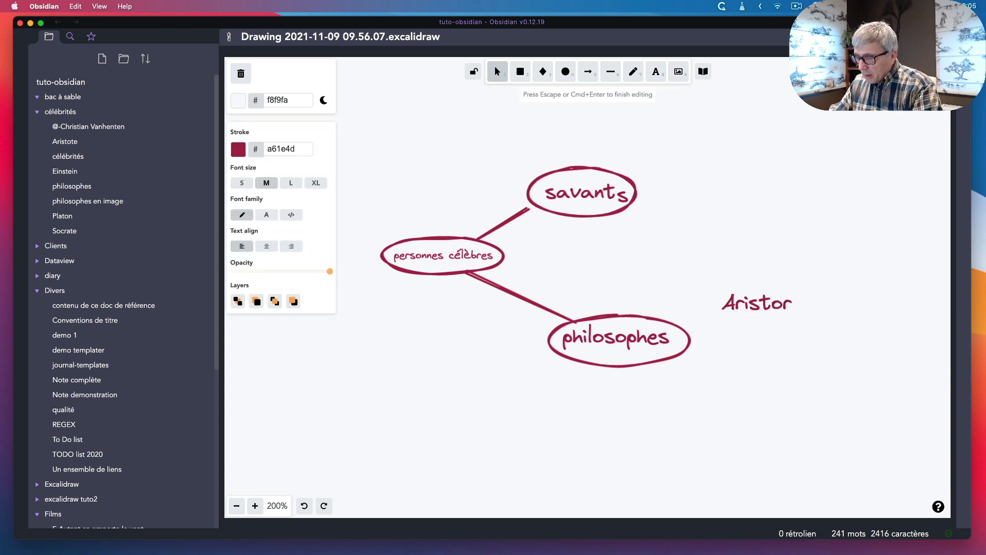
pyautogui.write('e')
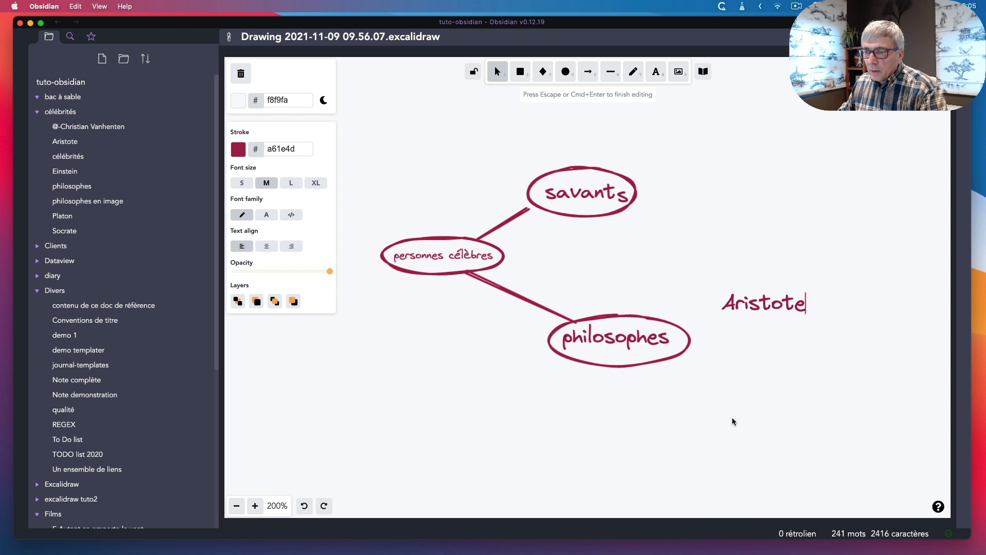
pyautogui.doubleClick(728, 365)
pyautogui.write('P')
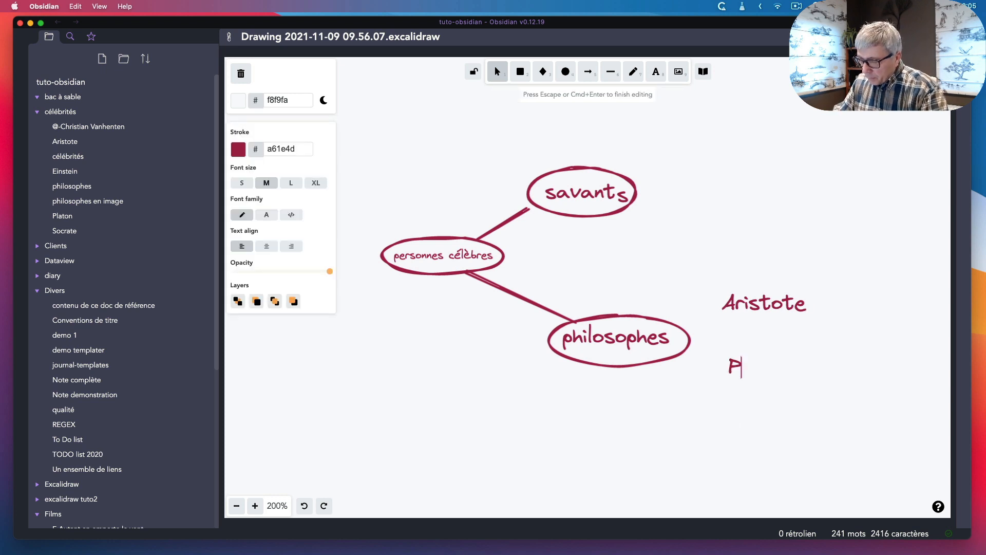
pyautogui.write('laton')
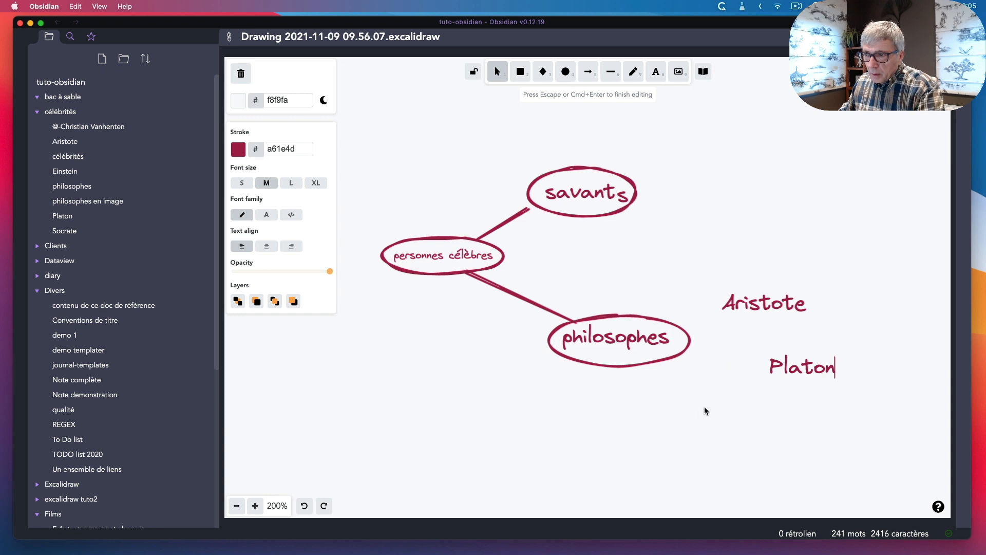
# Add the text "Socrate" below "Platon" and move "Platon" slightly closer to the "philosophes" ellipse.
pyautogui.click(729, 417)
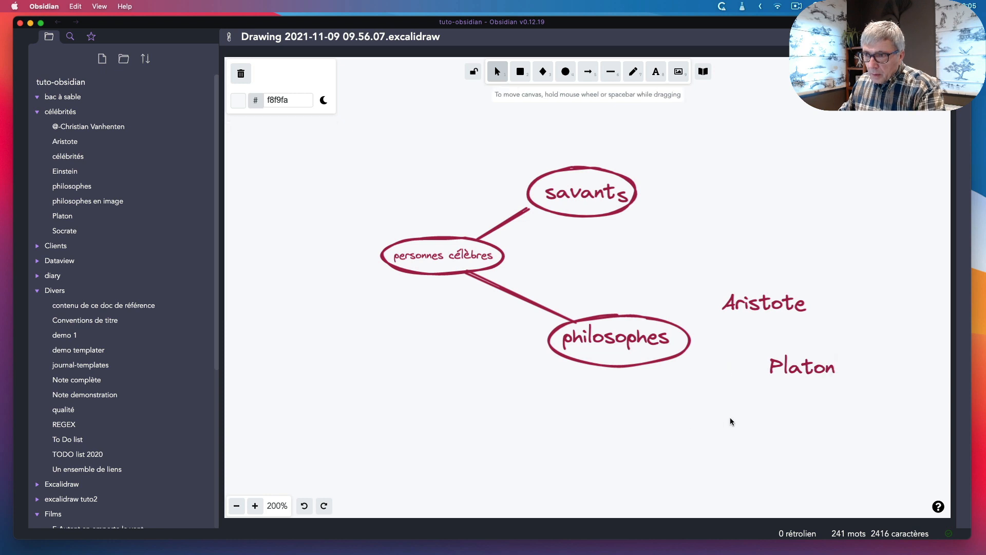
pyautogui.doubleClick(729, 417)
pyautogui.write('Socrate')
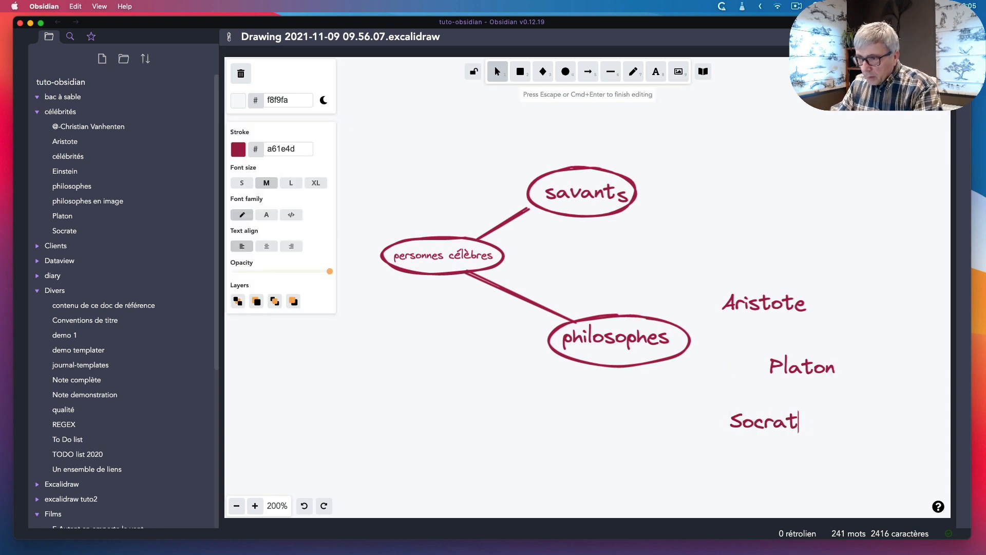
pyautogui.click(710, 224)
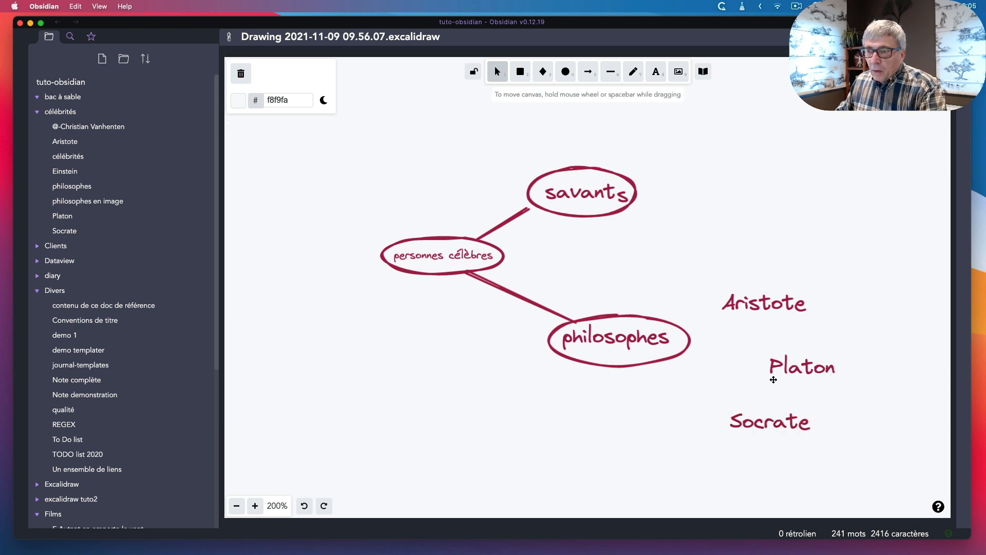
pyautogui.moveTo(773, 380); pyautogui.dragTo(758, 383)
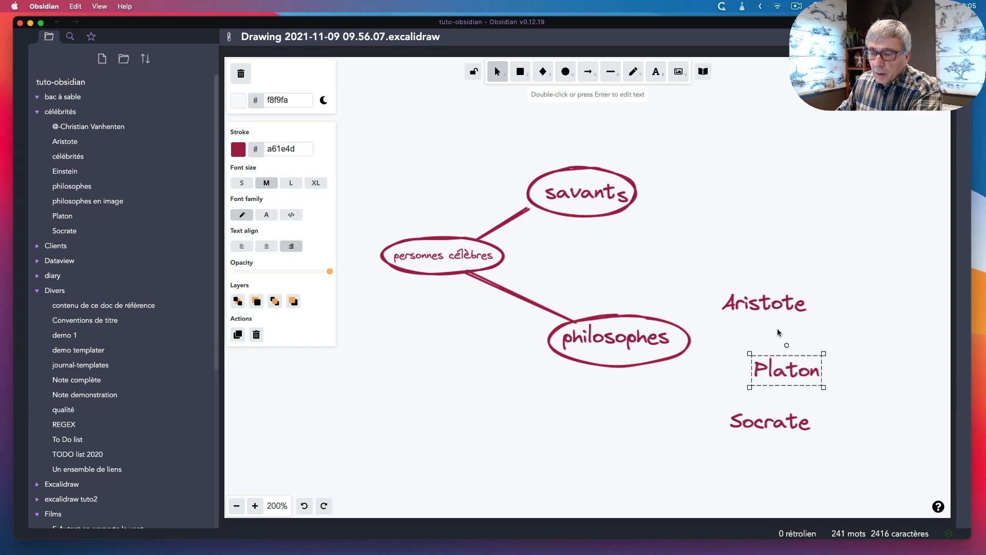
pyautogui.click(838, 381)
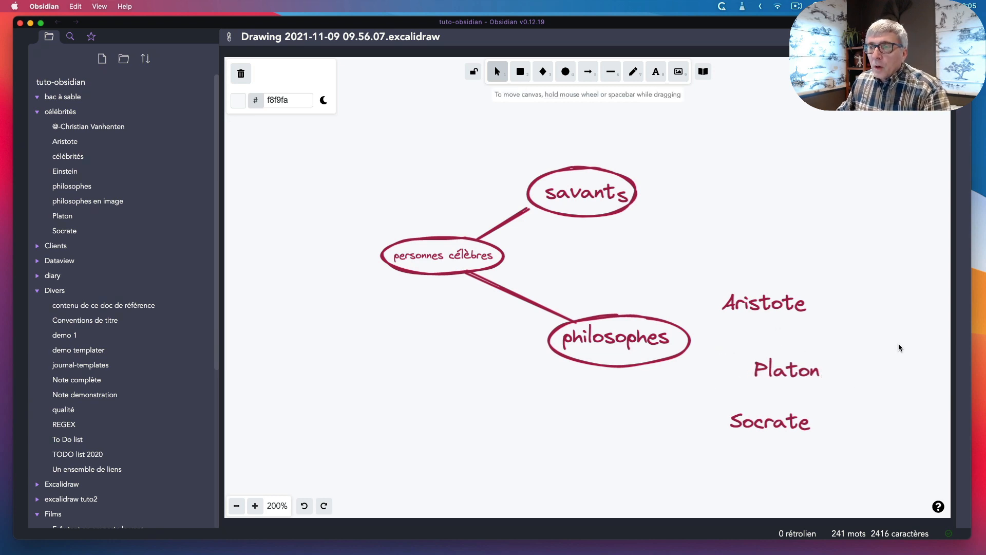
# Connect the "philosophes" ellipse to "Aristote", "Platon" and "Socrate" with arrows without heads, keeping the arrow tool locked only while drawing the last two.
pyautogui.click(588, 72)
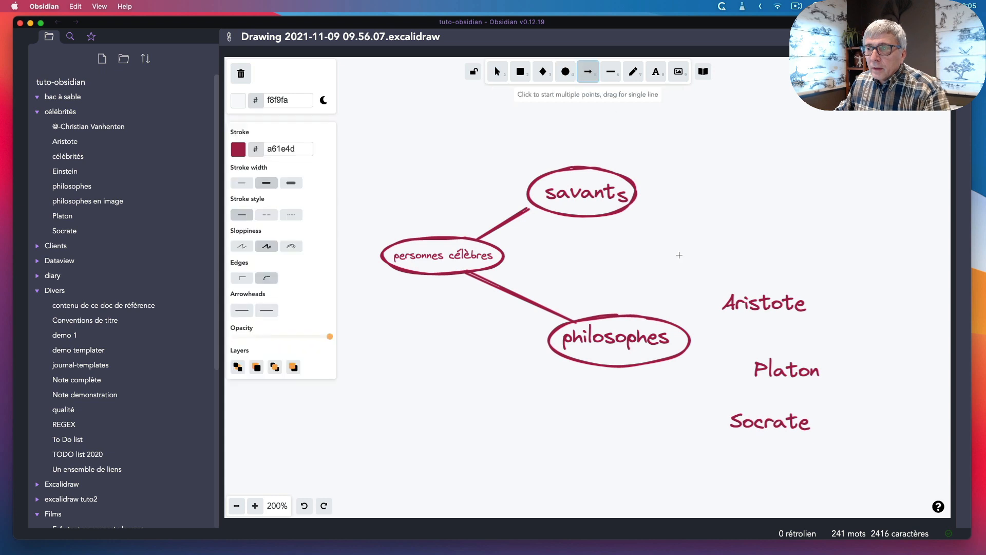
pyautogui.moveTo(682, 326); pyautogui.dragTo(718, 311)
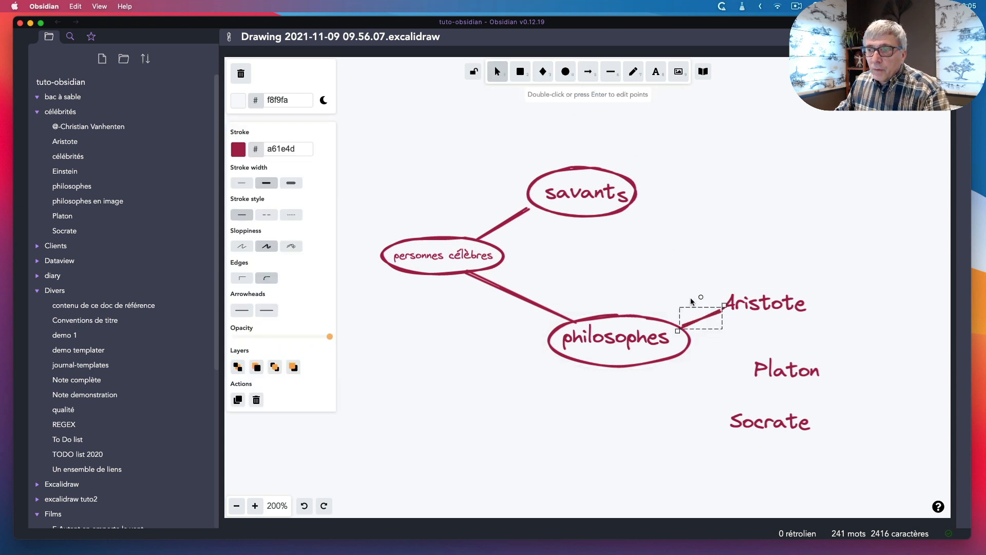
pyautogui.press('a')
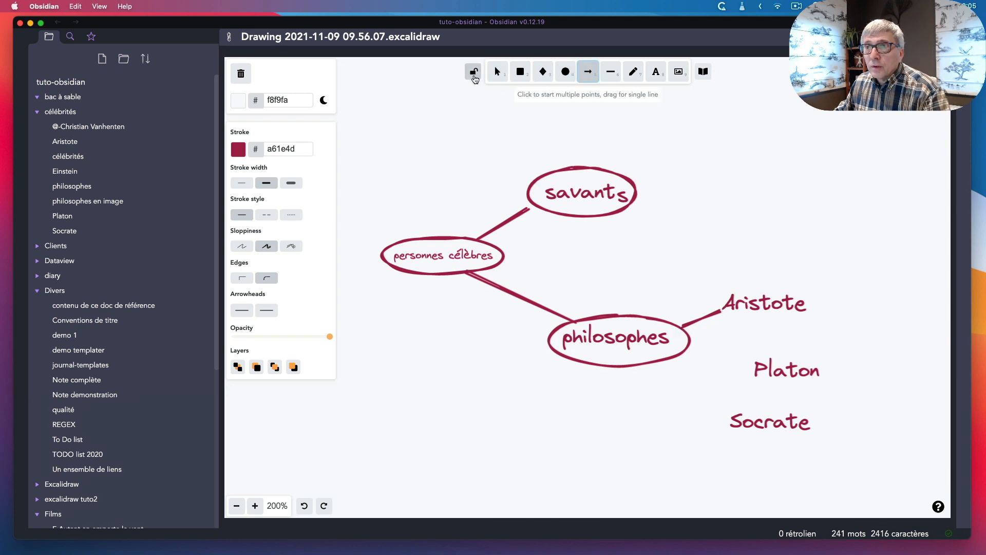
pyautogui.click(473, 75)
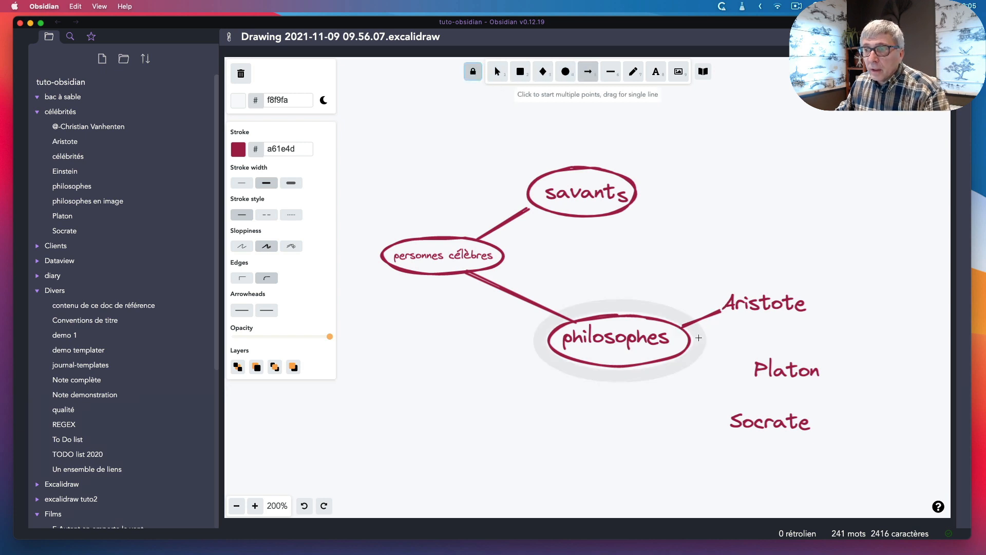
pyautogui.moveTo(689, 349); pyautogui.dragTo(753, 368)
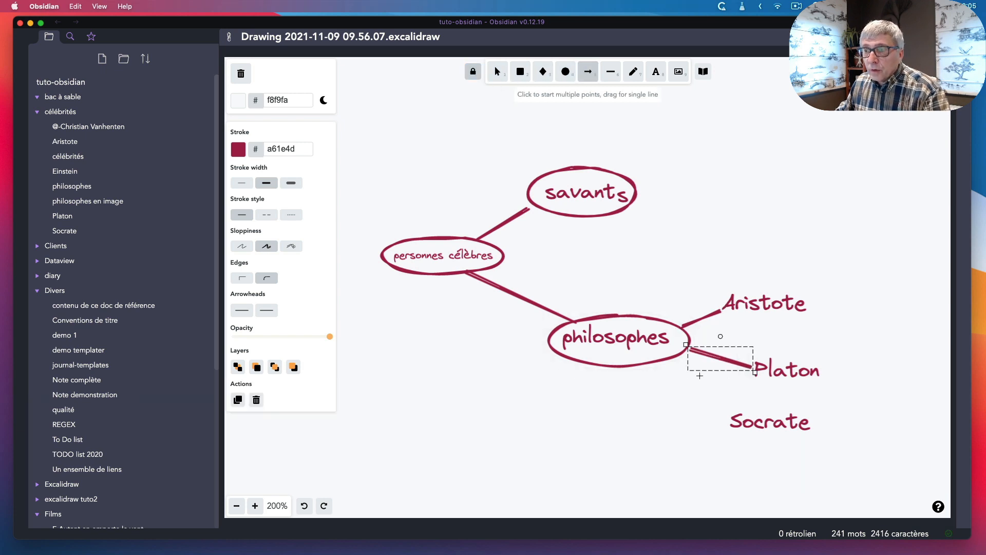
pyautogui.moveTo(659, 360)
pyautogui.mouseDown()
pyautogui.moveTo(713, 398)
pyautogui.moveTo(743, 392)
pyautogui.mouseUp()
pyautogui.click(473, 72)
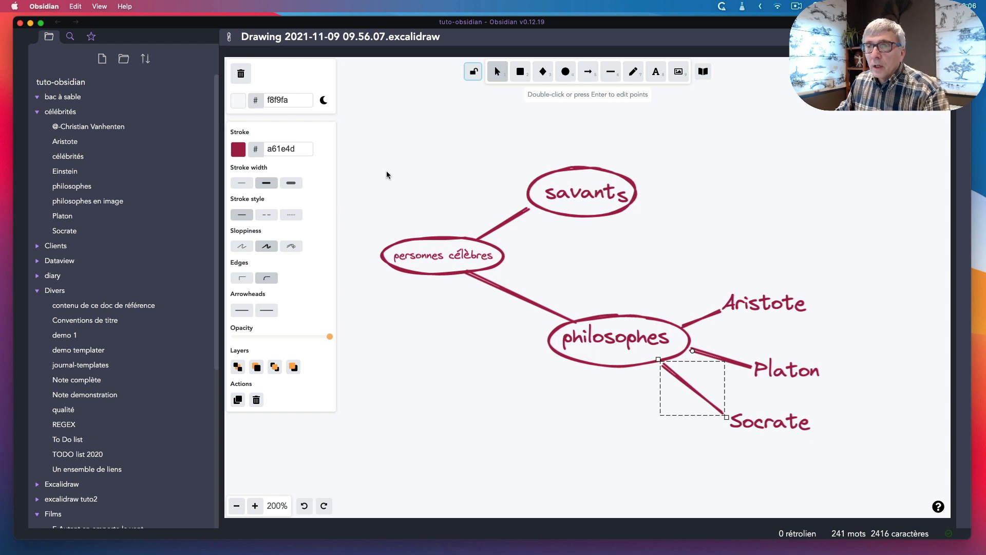
# Select the whole mind map, scale it down slightly and move it up on the canvas.
pyautogui.moveTo(358, 157)
pyautogui.mouseDown()
pyautogui.moveTo(726, 365)
pyautogui.moveTo(835, 464)
pyautogui.mouseUp()
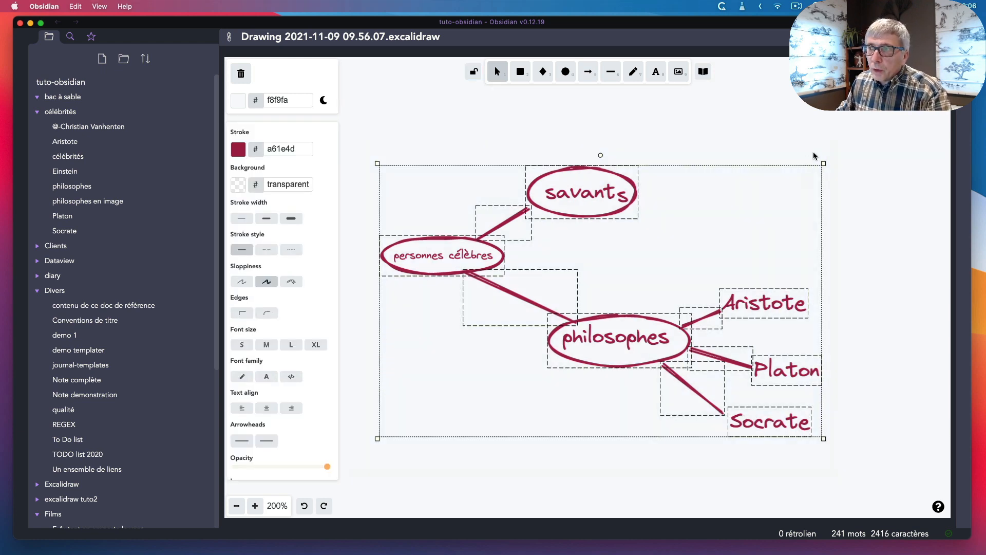
pyautogui.moveTo(822, 165); pyautogui.dragTo(740, 214)
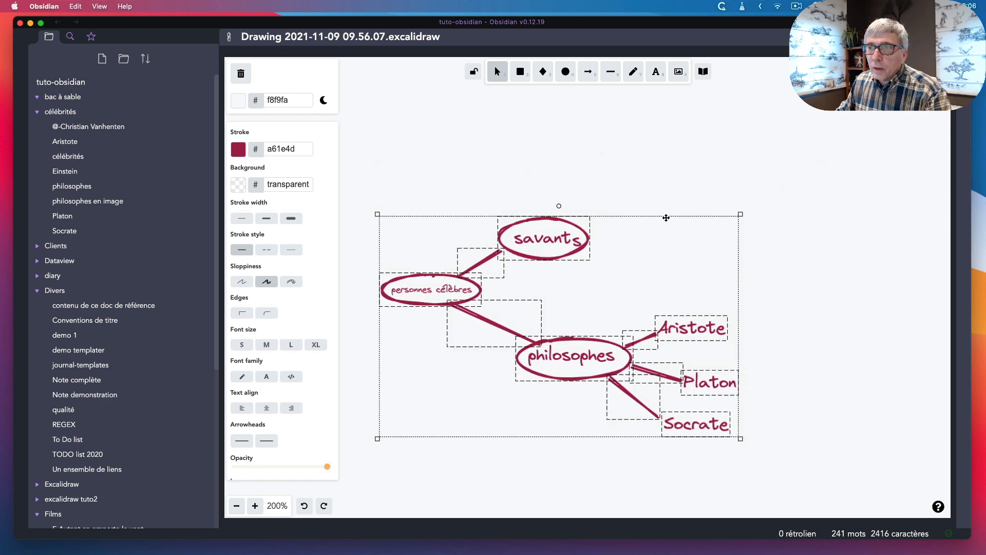
pyautogui.moveTo(666, 215); pyautogui.dragTo(662, 146)
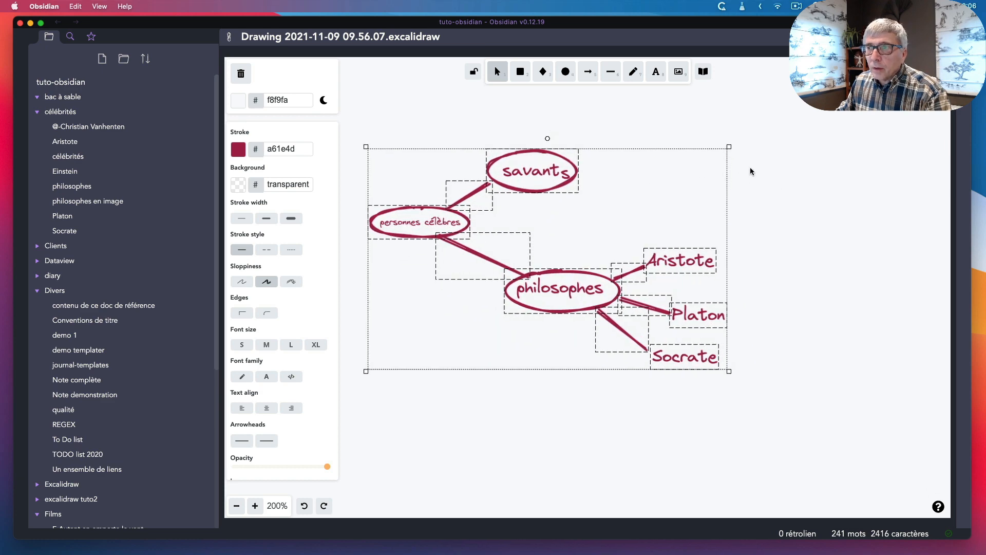
pyautogui.moveTo(729, 147); pyautogui.dragTo(752, 119)
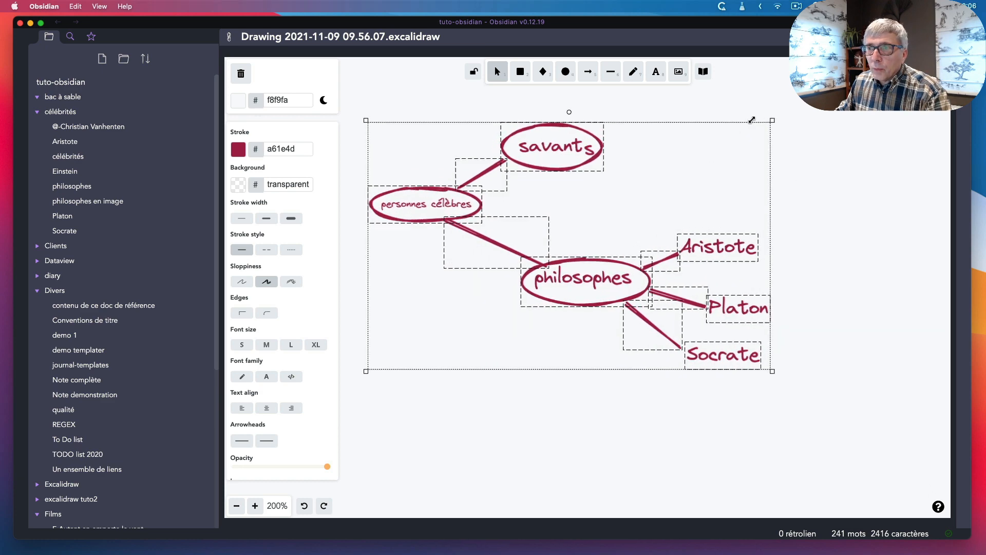
pyautogui.click(807, 147)
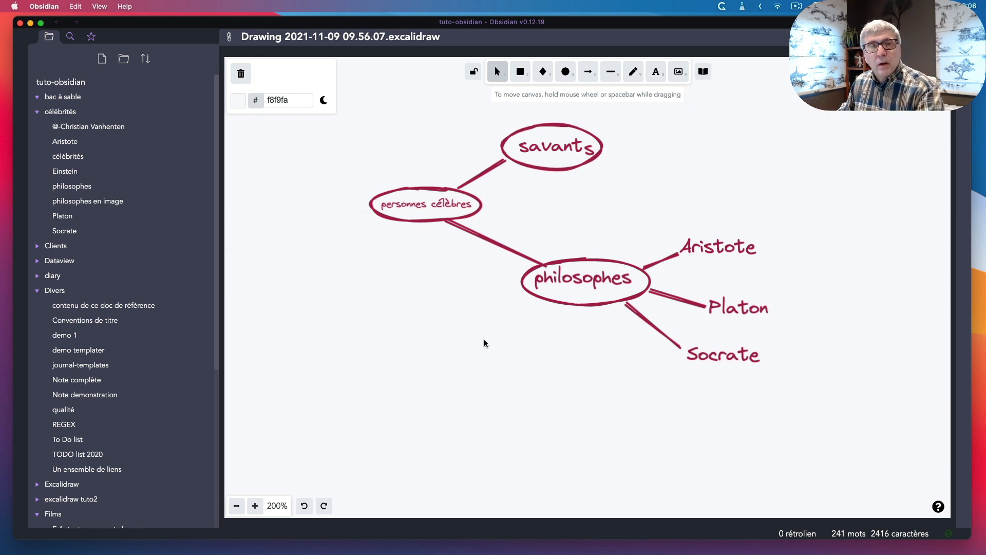
# Turn the "Aristote" text into the internal link "[[Aristote]]".
pyautogui.click(709, 248)
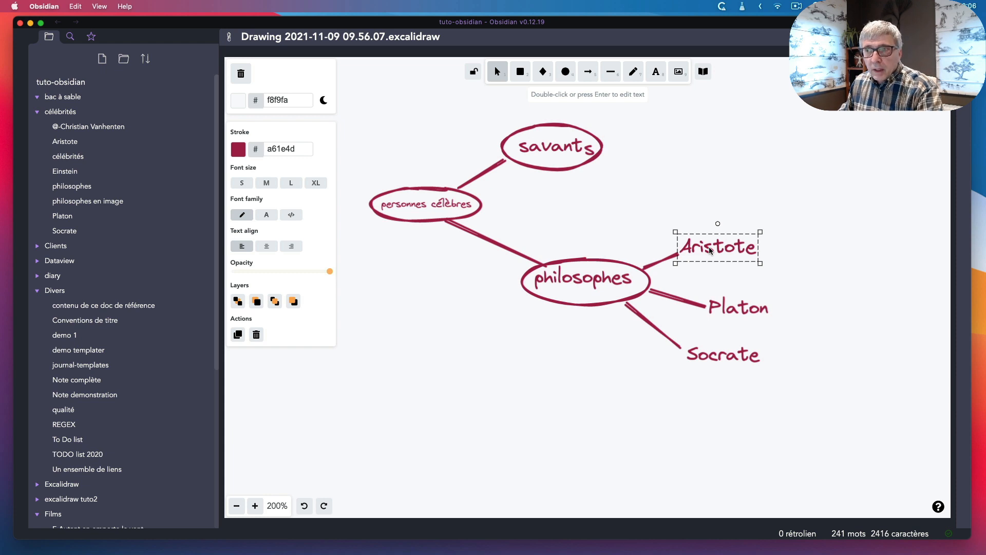
pyautogui.doubleClick(687, 249)
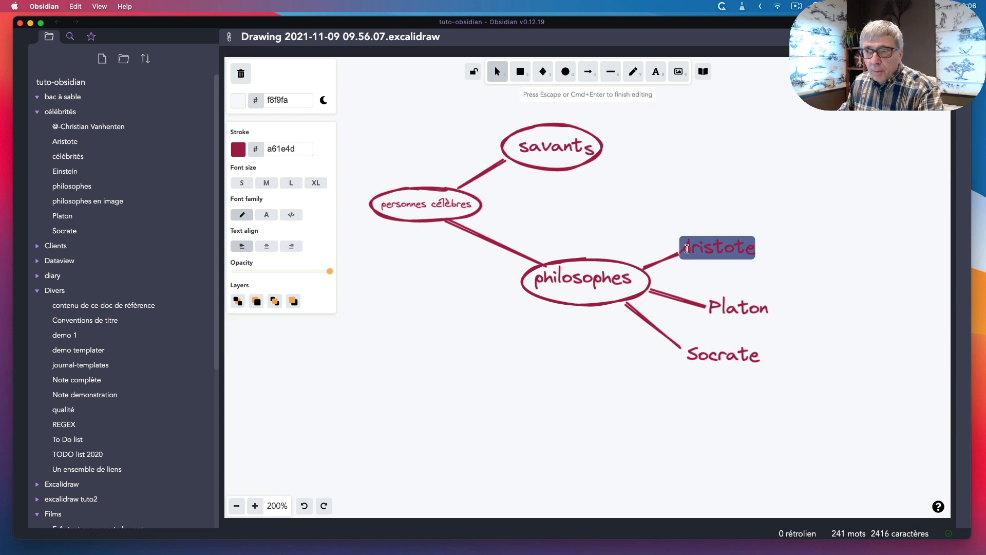
pyautogui.click(685, 249)
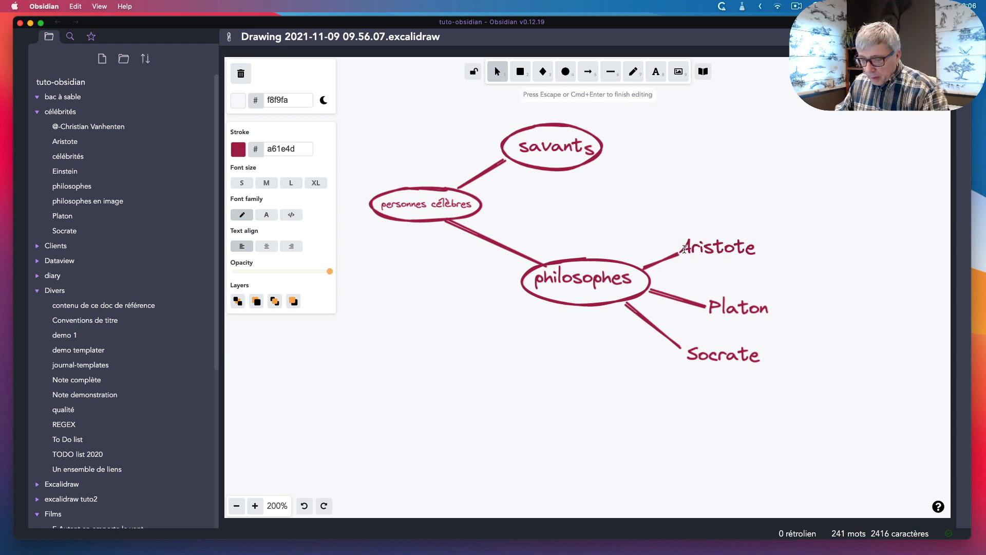
pyautogui.write('[[')
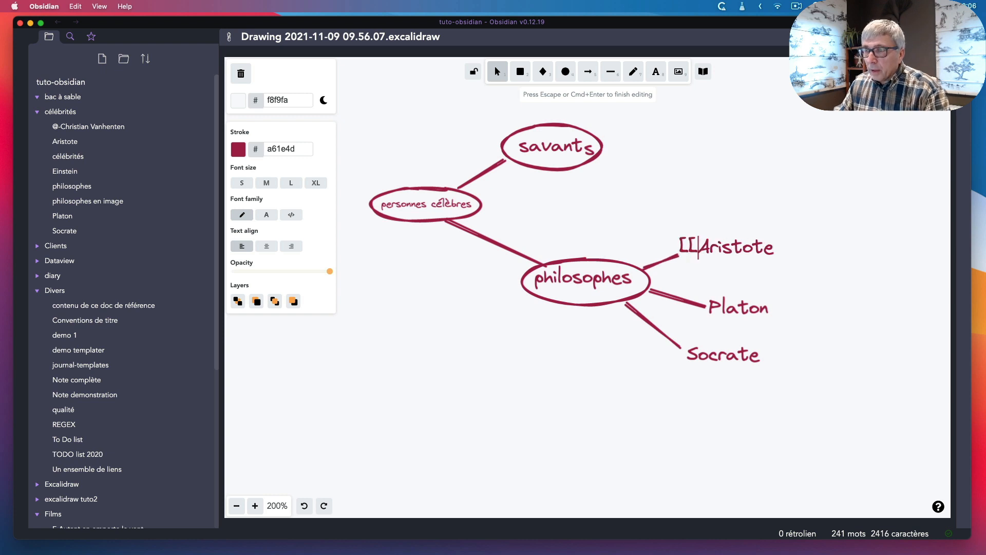
pyautogui.click(772, 249)
pyautogui.write(']]')
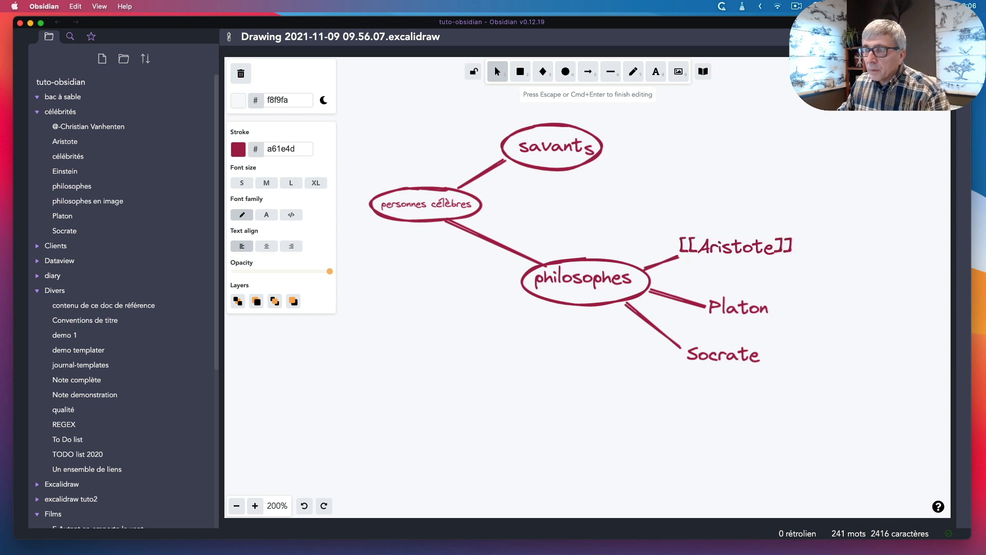
# Turn the "Platon" text into the internal link "[[Platon]]".
pyautogui.click(715, 304)
pyautogui.doubleClick(713, 306)
pyautogui.click(708, 308)
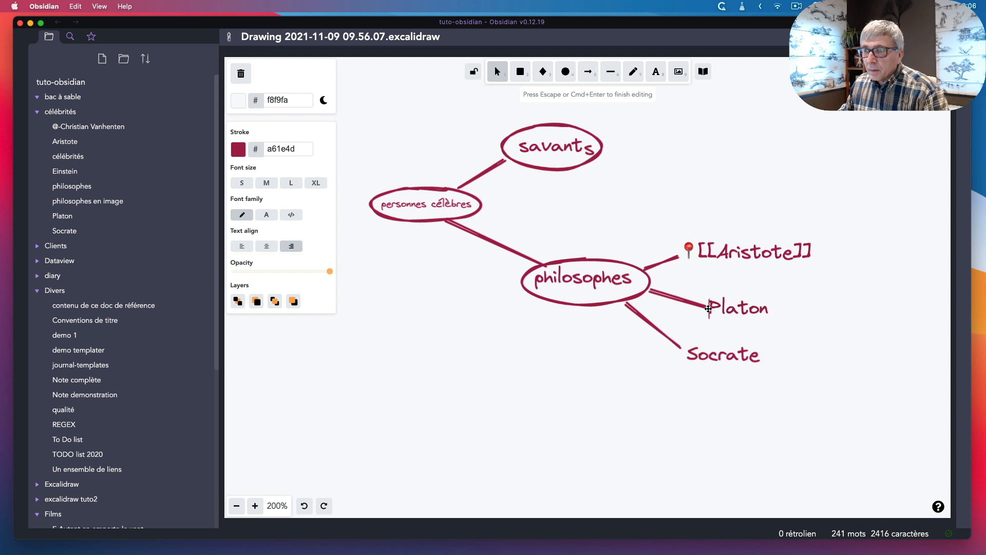
pyautogui.write('[[')
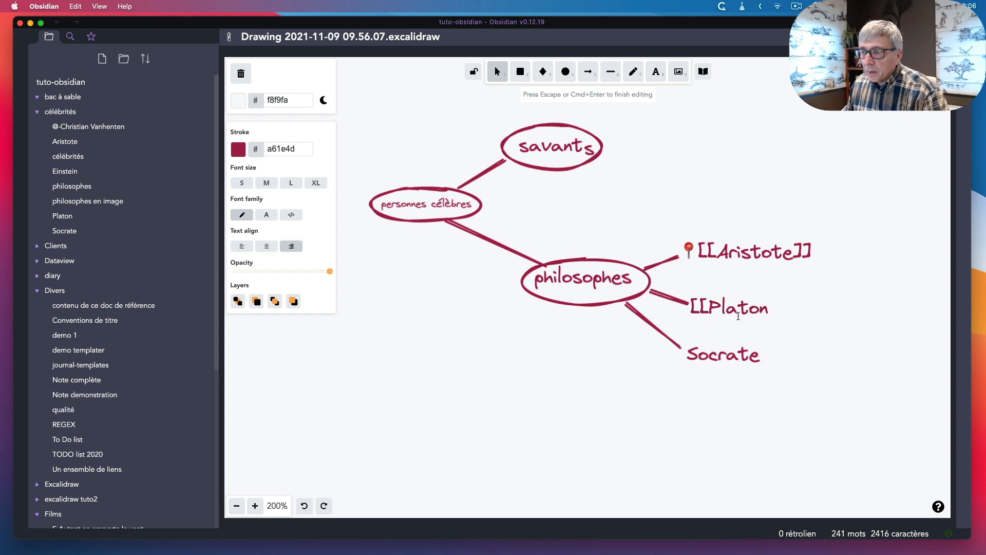
pyautogui.click(766, 311)
pyautogui.write(']]')
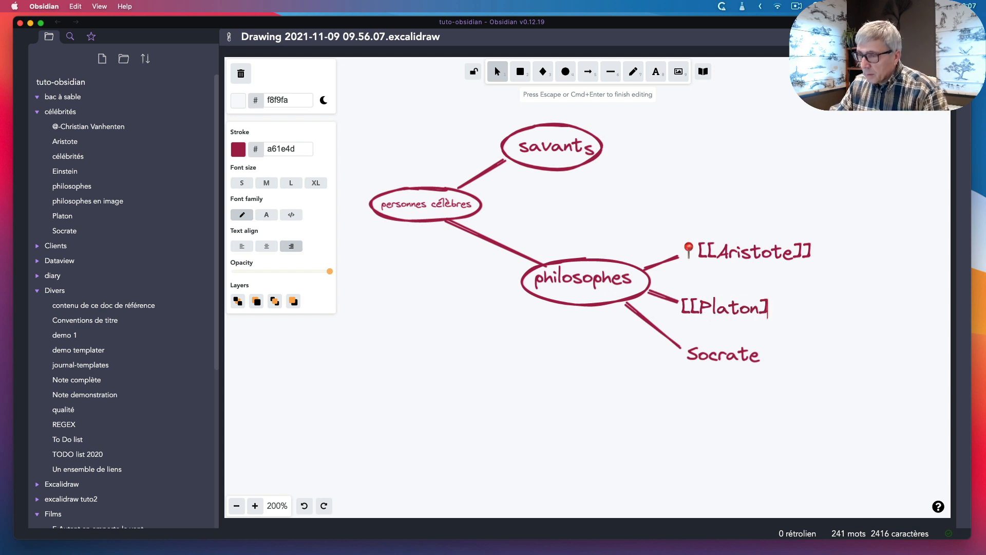
# Insert the opening link brackets "[[" in front of the "Socrate" text.
pyautogui.doubleClick(706, 360)
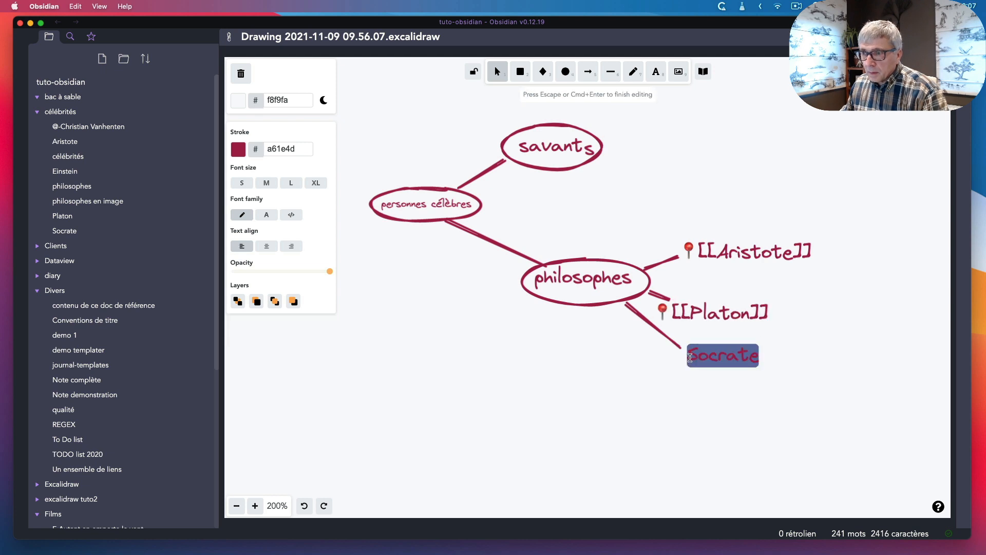
pyautogui.click(690, 357)
pyautogui.write('[[')
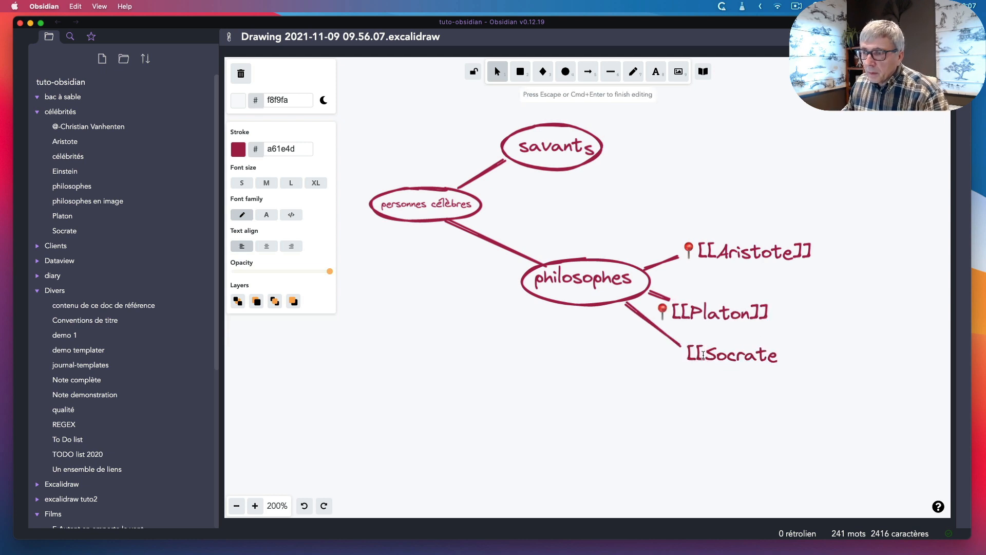
pyautogui.click(778, 359)
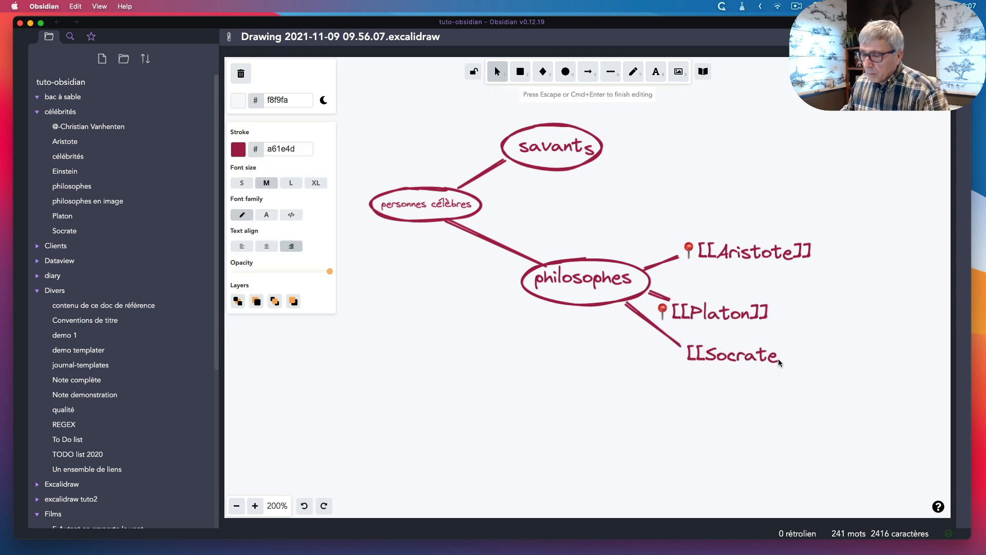
pyautogui.write(']]')
pyautogui.click(748, 408)
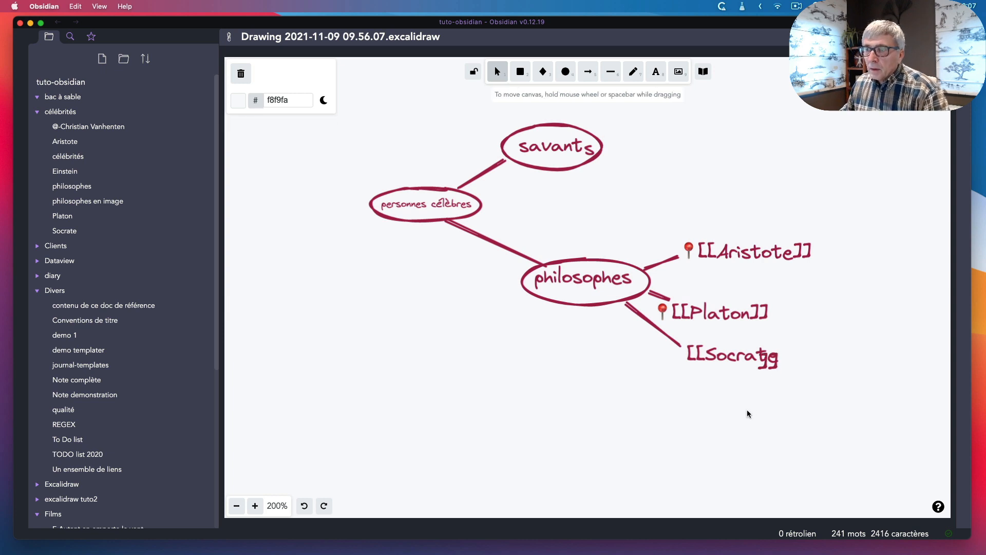
pyautogui.click(771, 367)
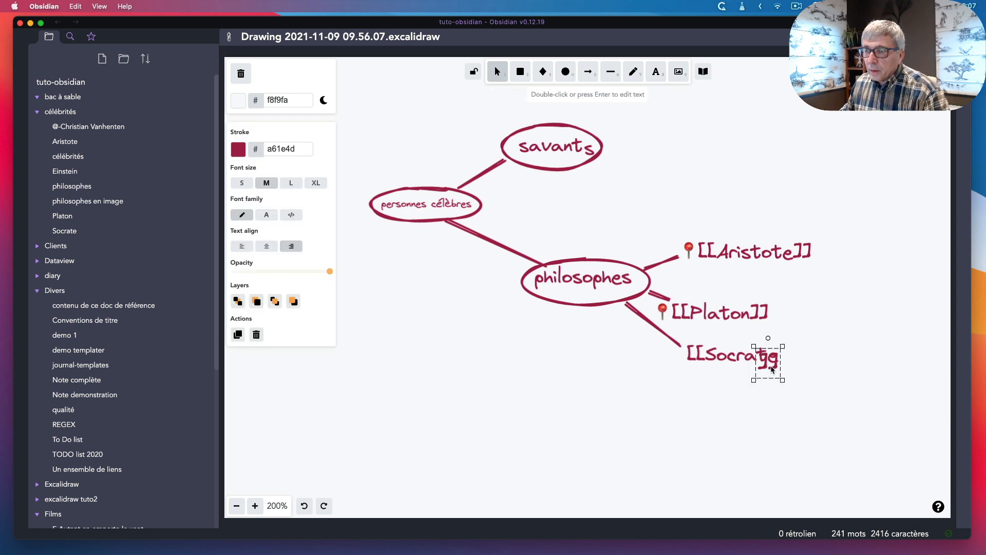
pyautogui.press('Delete')
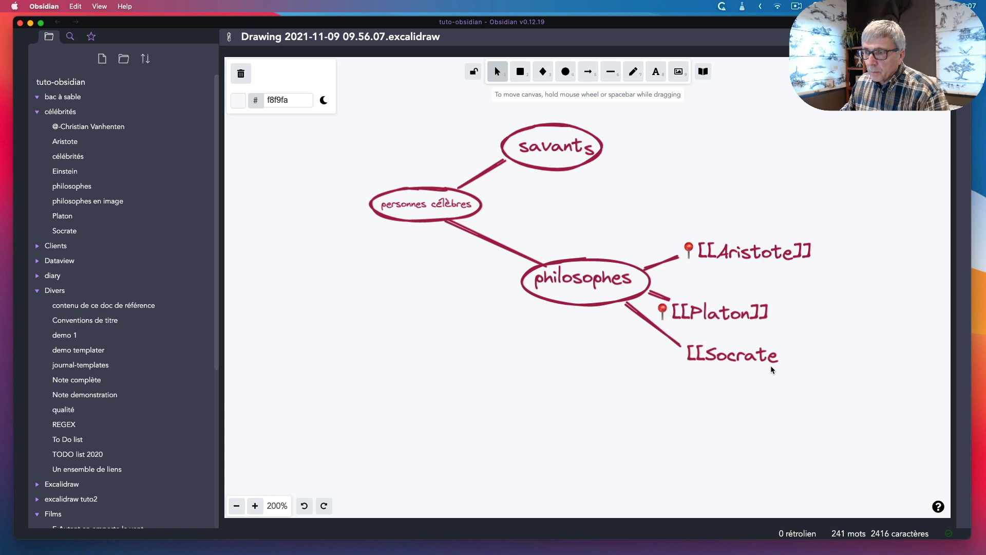
# Complete the internal link "[[Socrate]]" with its closing brackets and shift the "[[Platon]]" link slightly away from the "philosophes" ellipse.
pyautogui.doubleClick(778, 356)
pyautogui.click(775, 357)
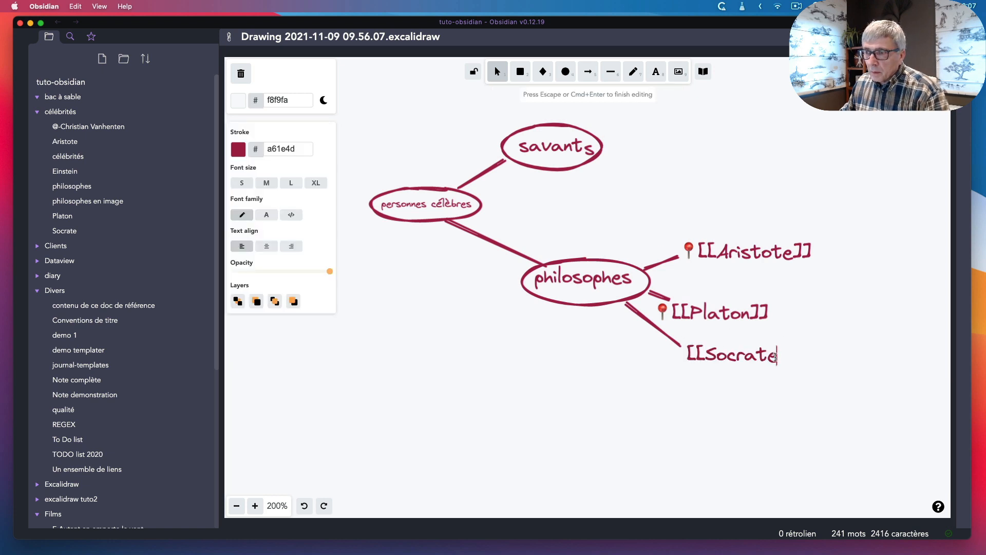
pyautogui.write(']]')
pyautogui.click(684, 420)
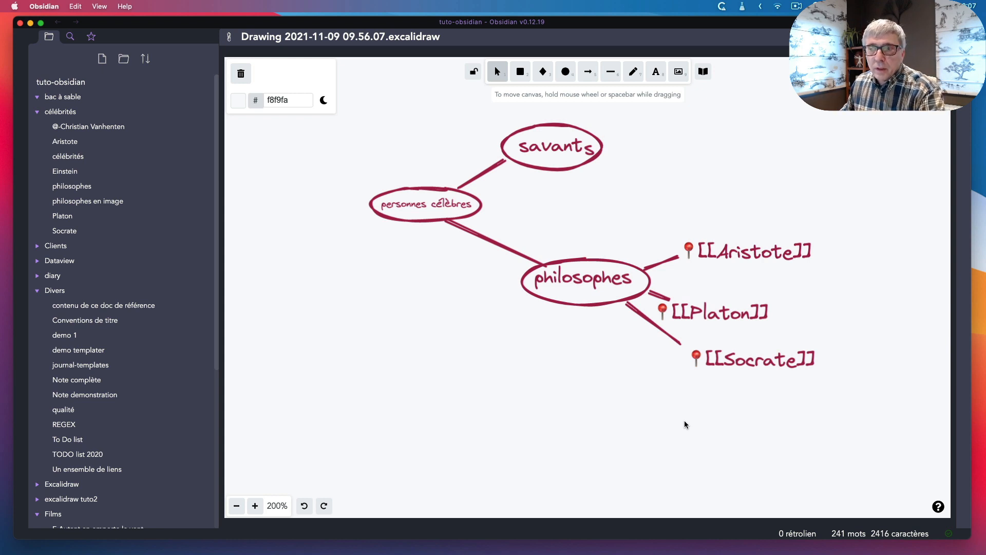
pyautogui.moveTo(723, 320); pyautogui.dragTo(746, 317)
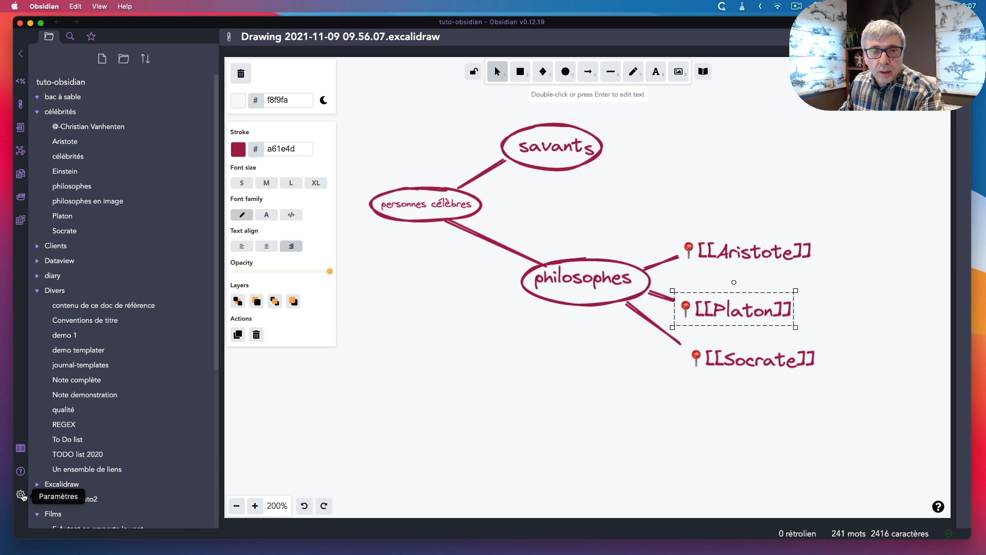
# Examine the Link prefix and URL prefix options in the Excalidraw plugin settings, then close the settings.
pyautogui.click(23, 499)
pyautogui.scroll(-5, 156, 408)
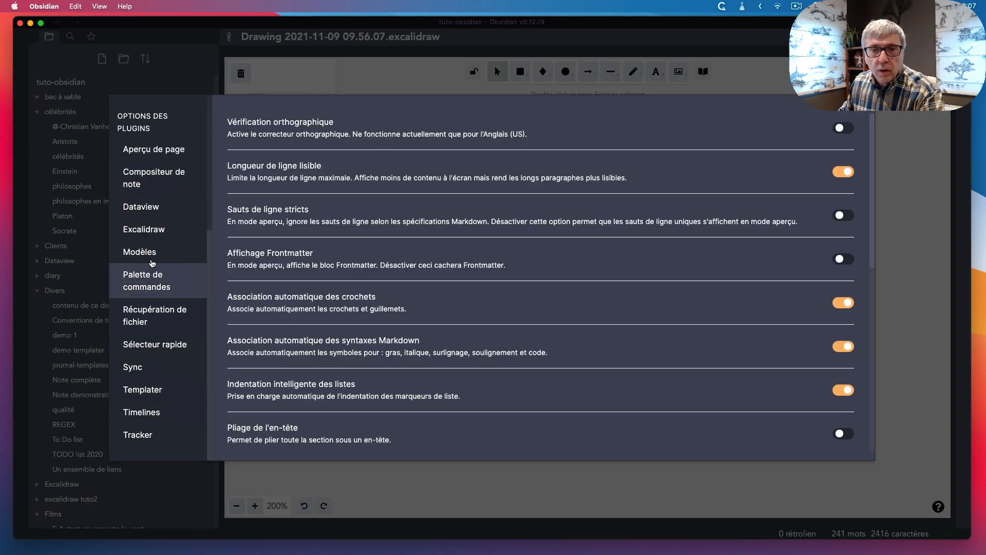
pyautogui.click(152, 231)
pyautogui.scroll(-4, 752, 266)
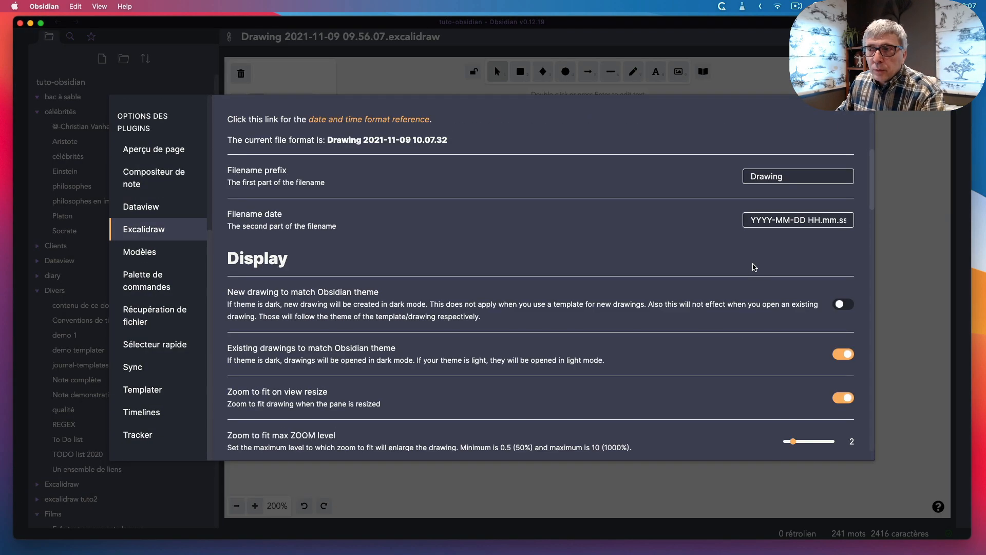
pyautogui.scroll(-3, 724, 356)
pyautogui.scroll(-10, 725, 356)
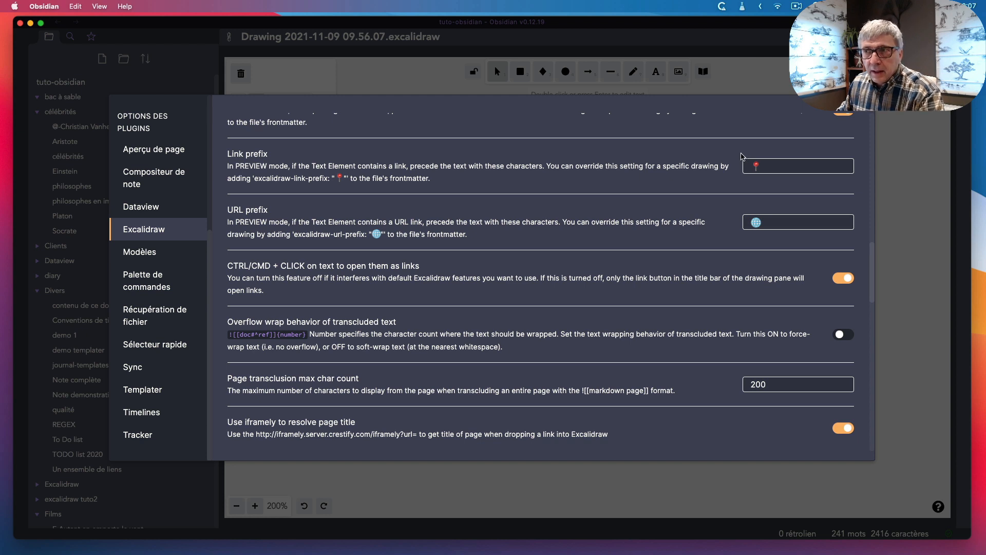
pyautogui.click(758, 227)
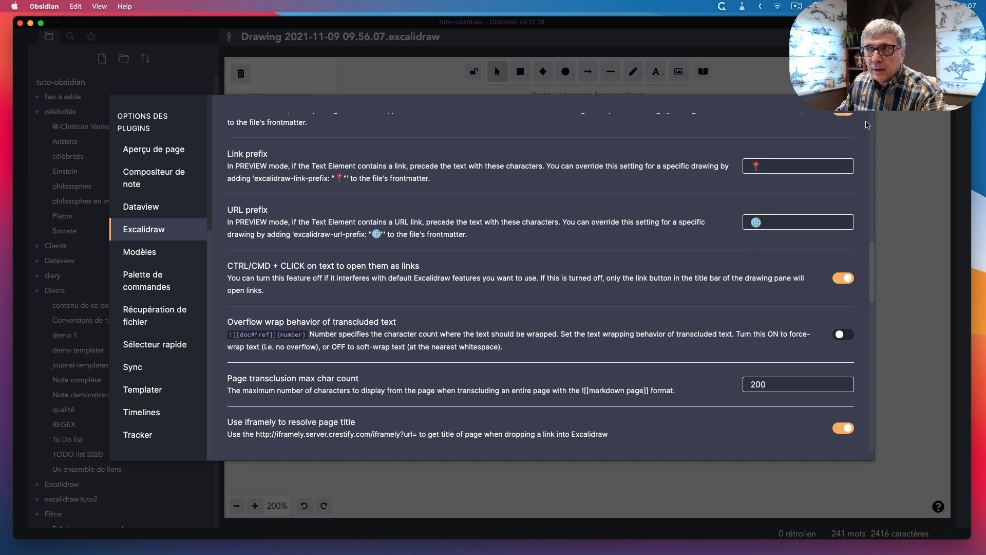
pyautogui.press('Escape')
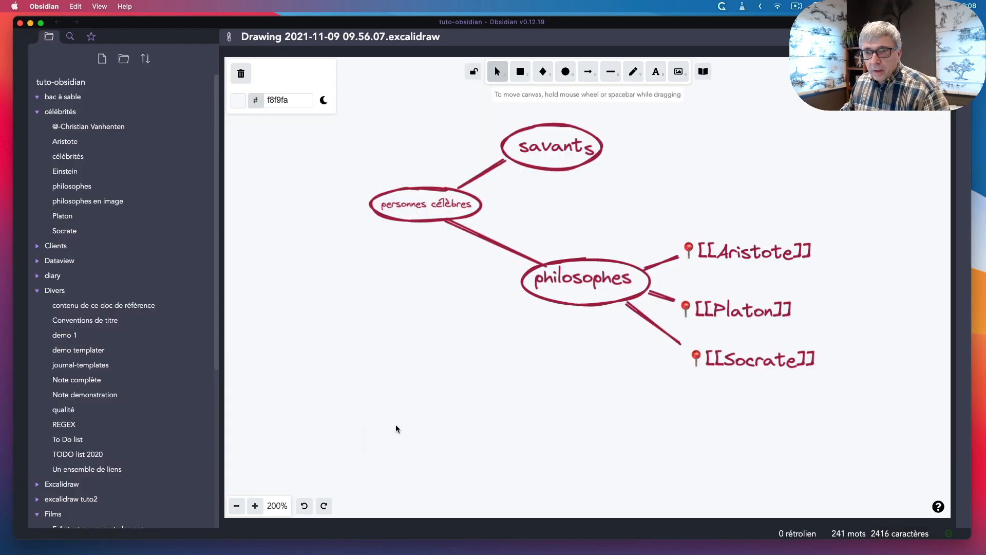
pyautogui.doubleClick(395, 425)
pyautogui.write('[')
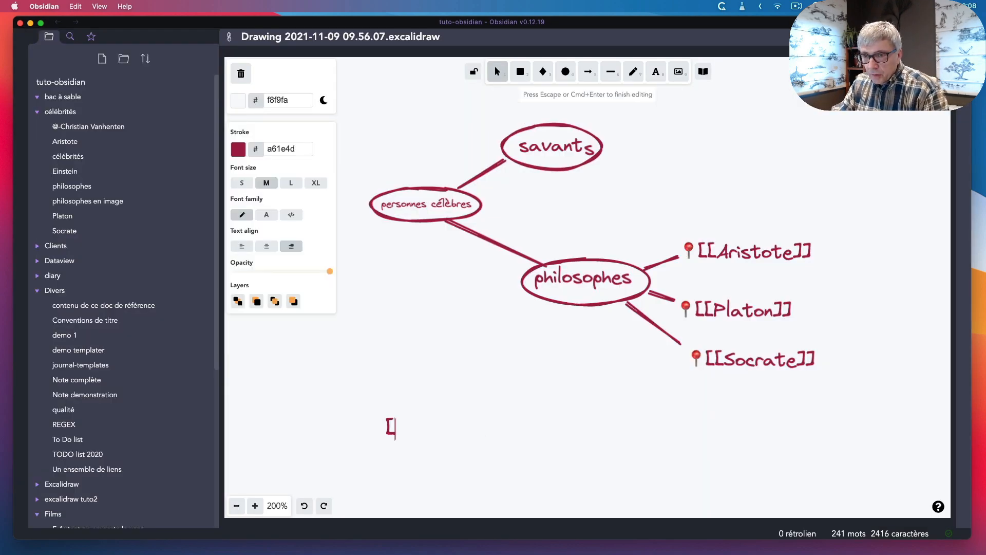
pyautogui.write('Goog')
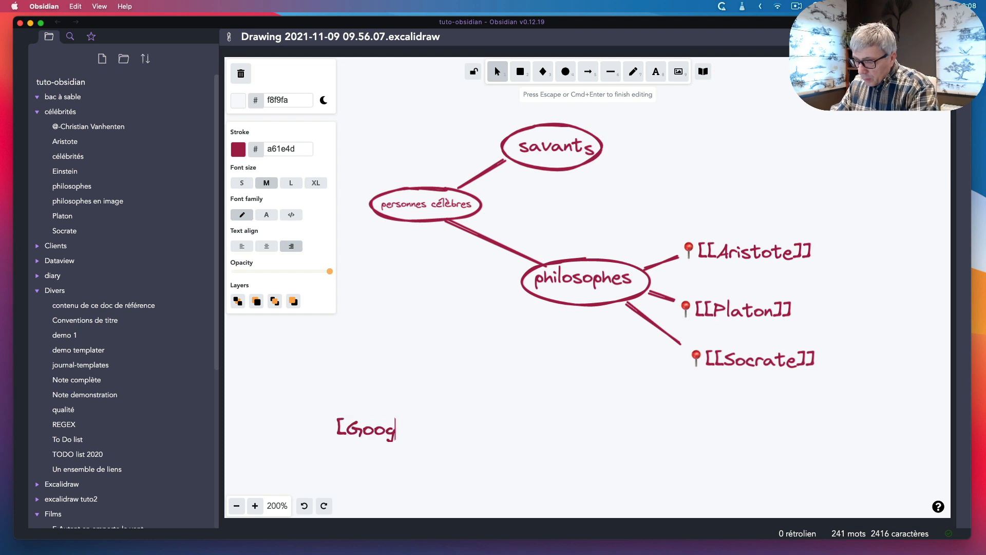
pyautogui.write('le](')
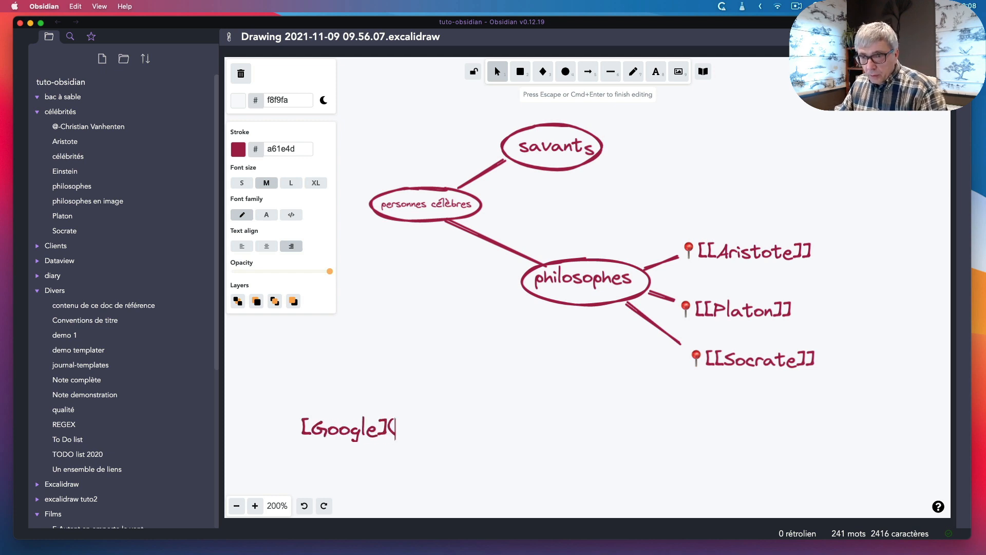
pyautogui.write('htt')
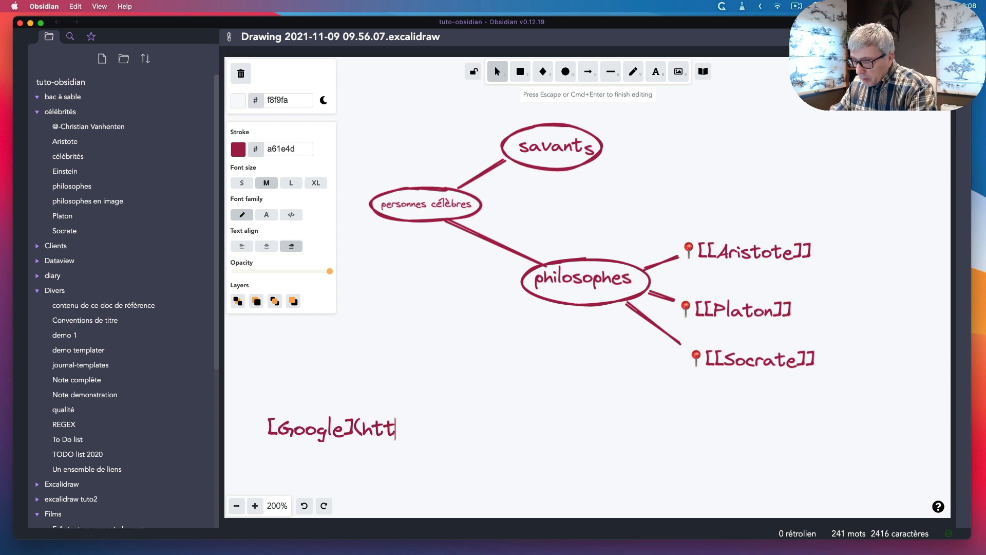
pyautogui.write('ps://')
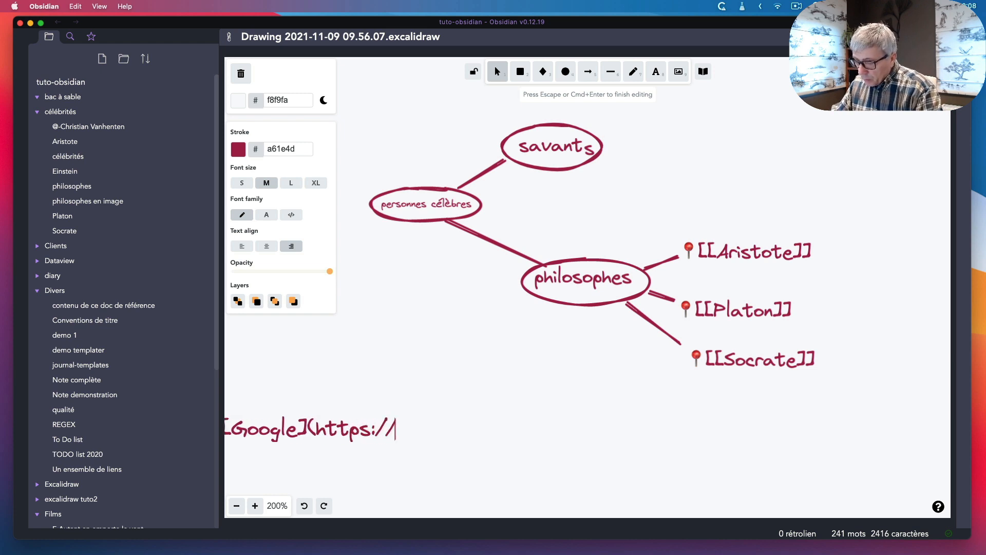
pyautogui.write('www.')
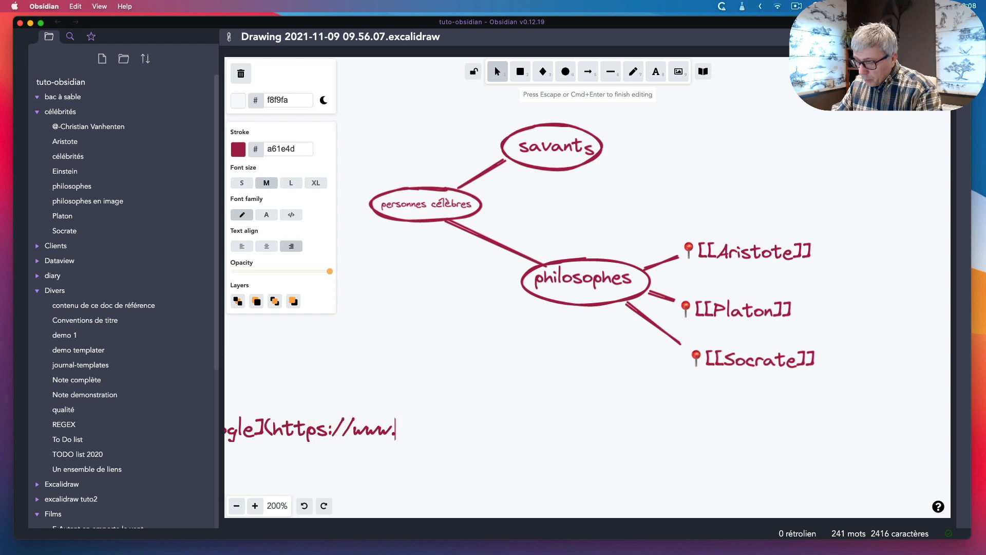
pyautogui.write('google')
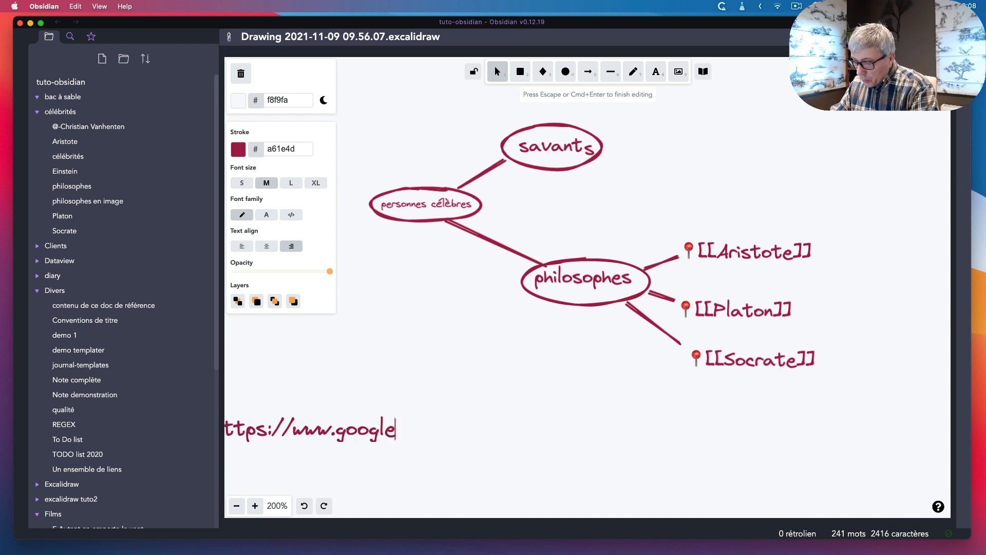
pyautogui.write('.com)')
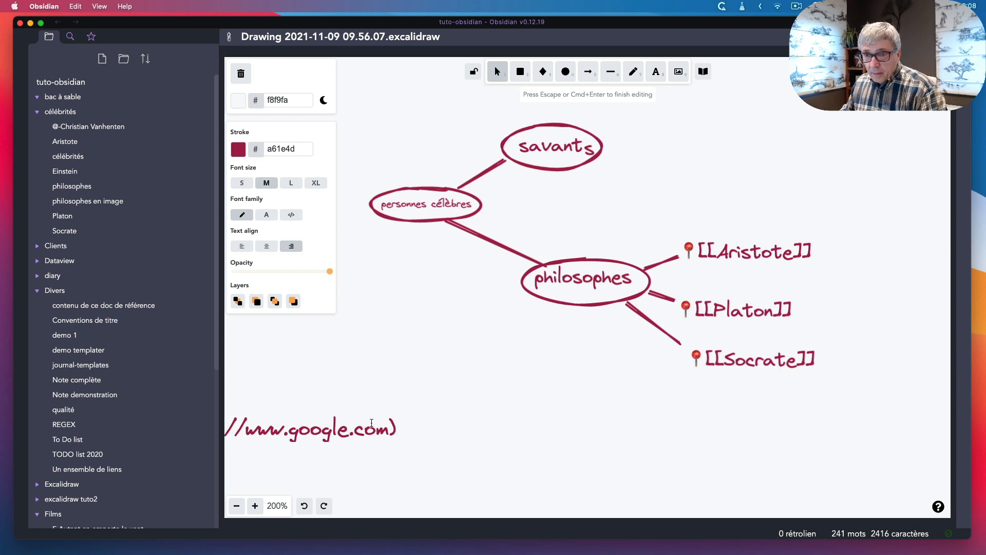
pyautogui.click(374, 367)
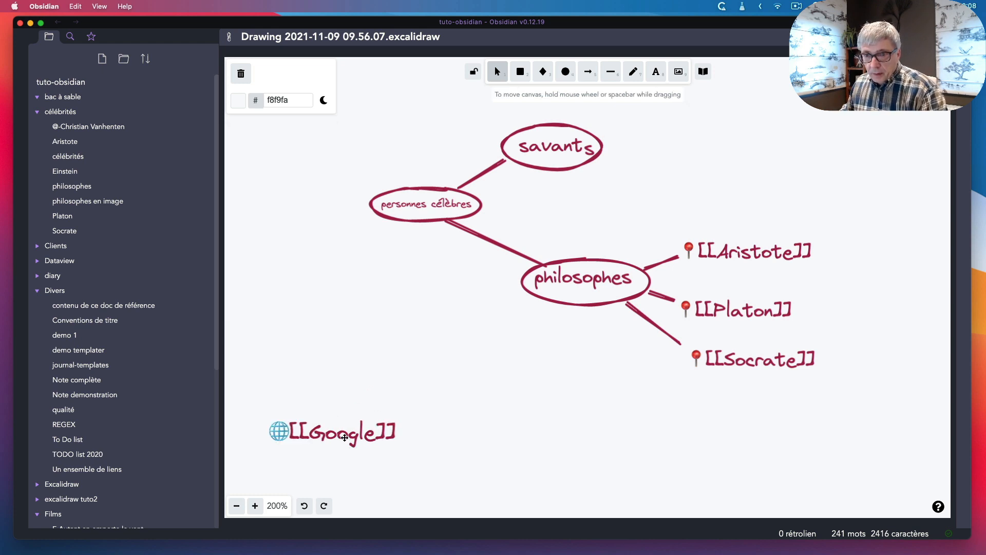
pyautogui.moveTo(346, 437); pyautogui.dragTo(492, 432)
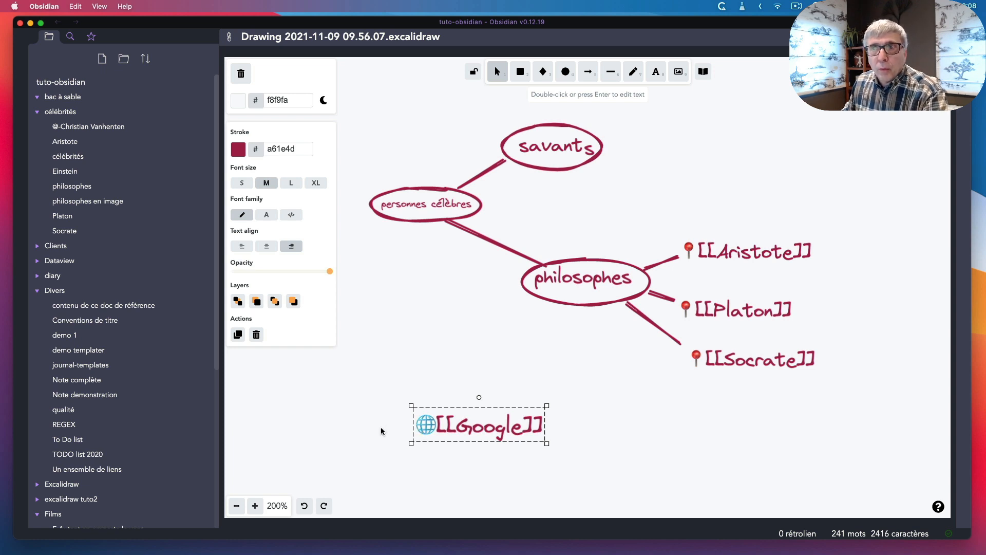
pyautogui.click(469, 355)
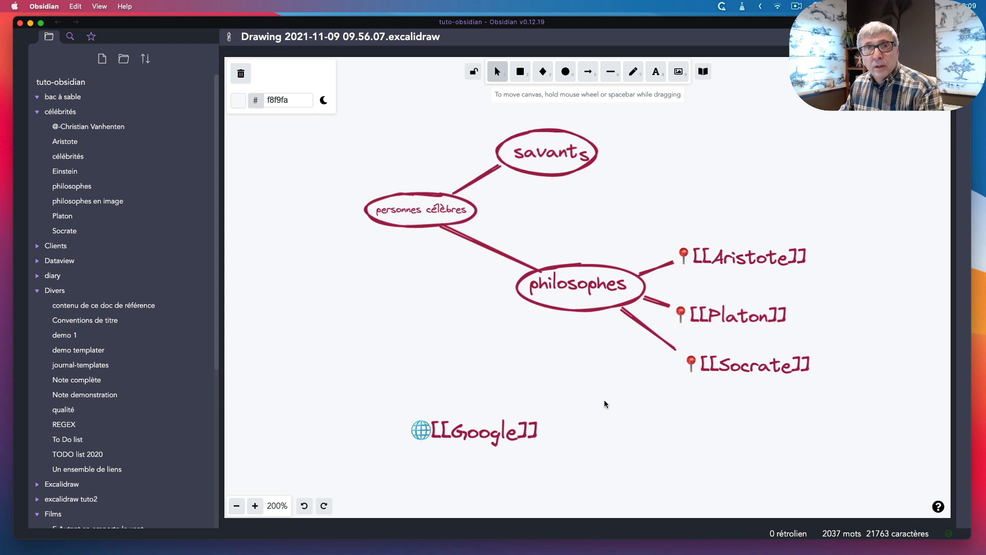
# Follow the "[[Aristote]]" link in the drawing to its note.
pyautogui.click(739, 260)
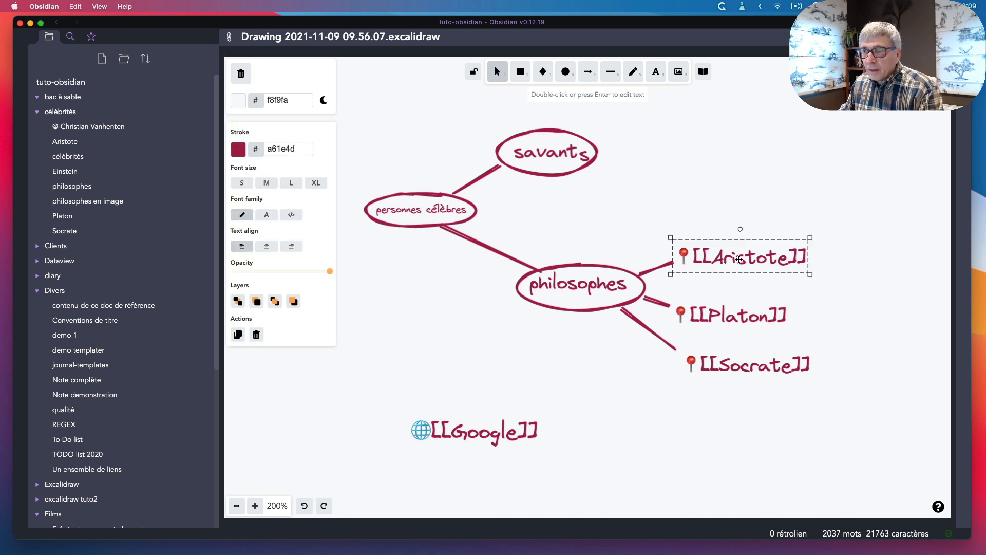
pyautogui.keyDown('super'); pyautogui.click(738, 260); pyautogui.keyUp('super')
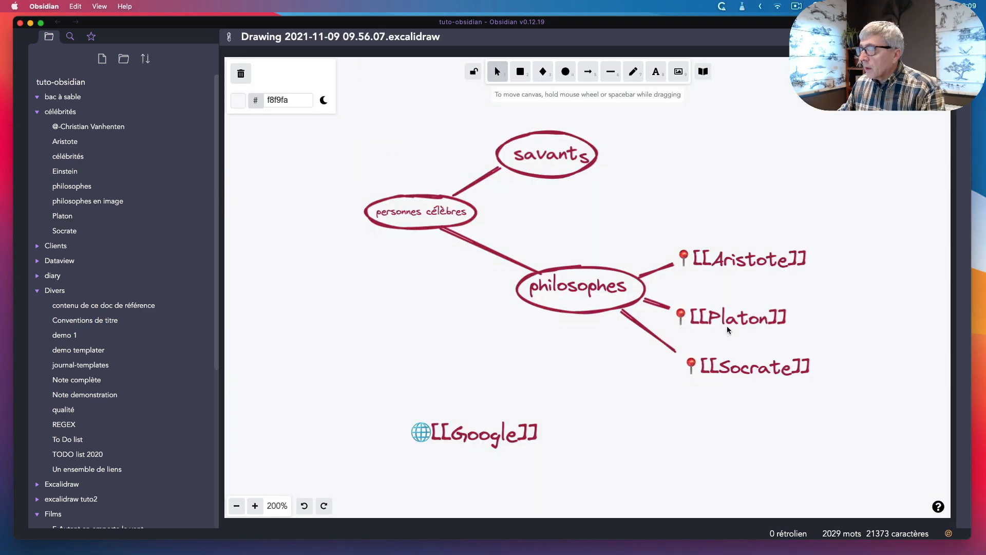
# Turn the "personnes célèbres" text into the aliased internal link "[[célébrités|personnes célèbres]]".
pyautogui.doubleClick(443, 253)
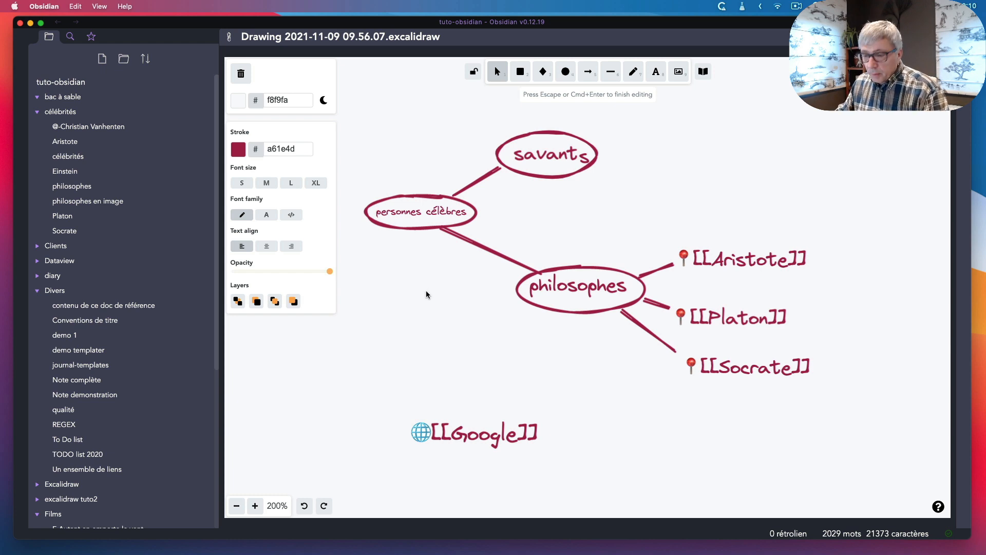
pyautogui.write('[[')
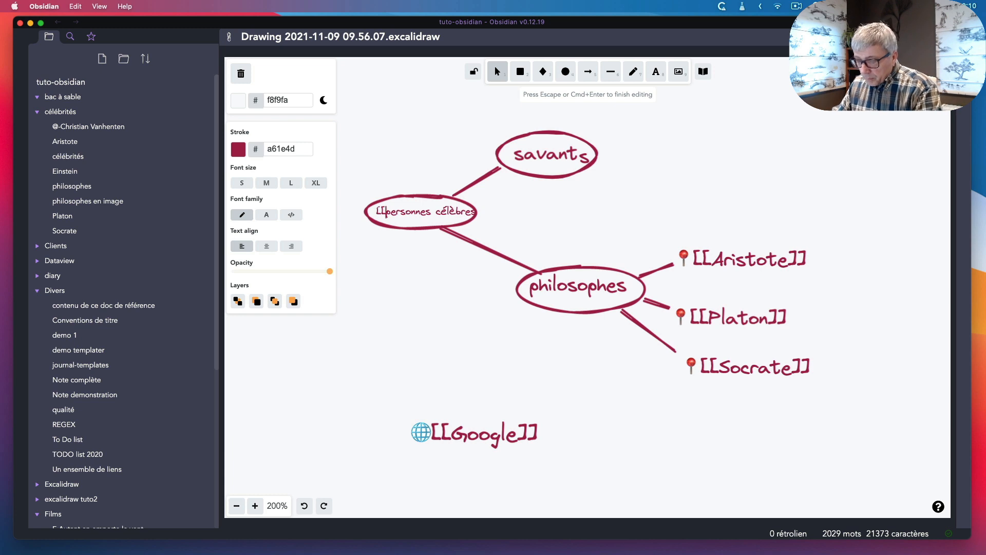
pyautogui.write('célébrit')
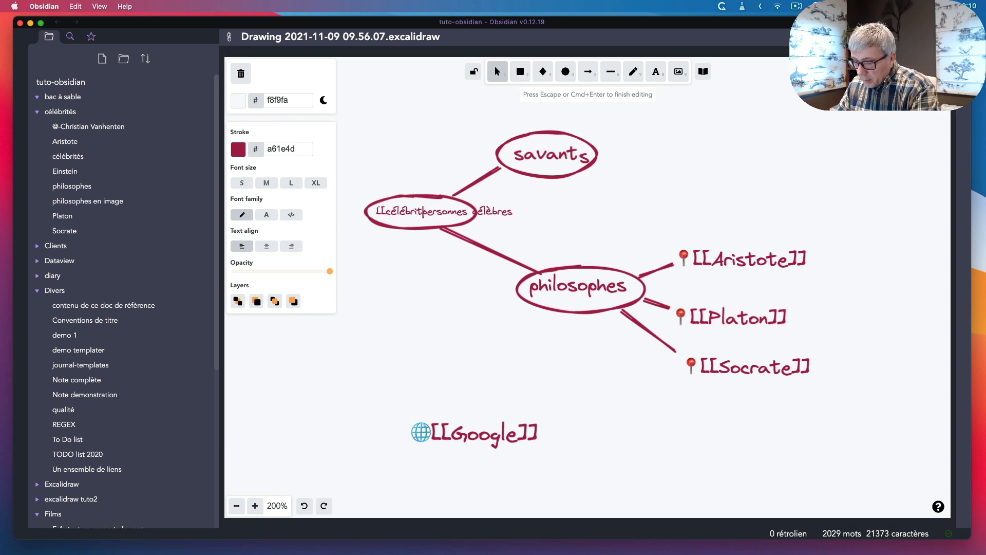
pyautogui.write('és')
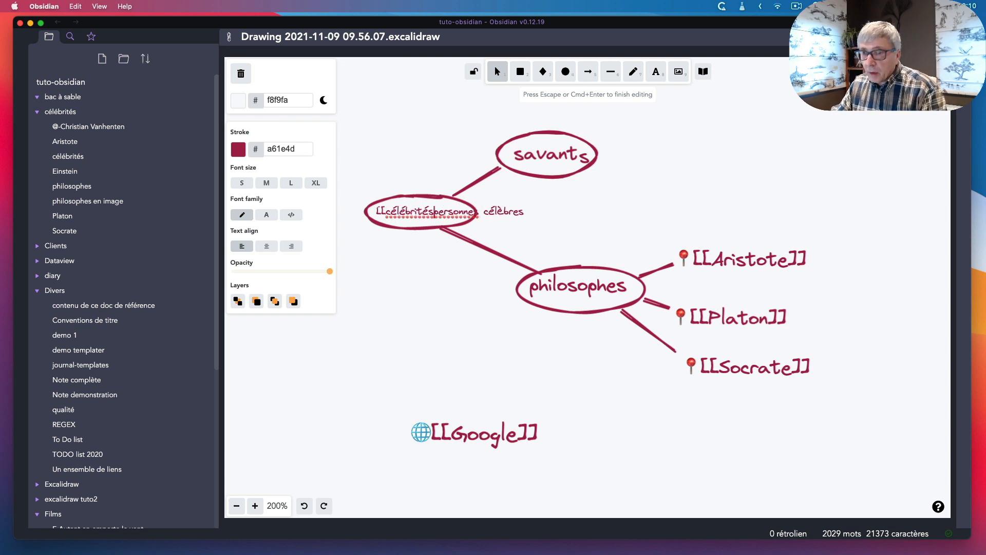
pyautogui.write('|')
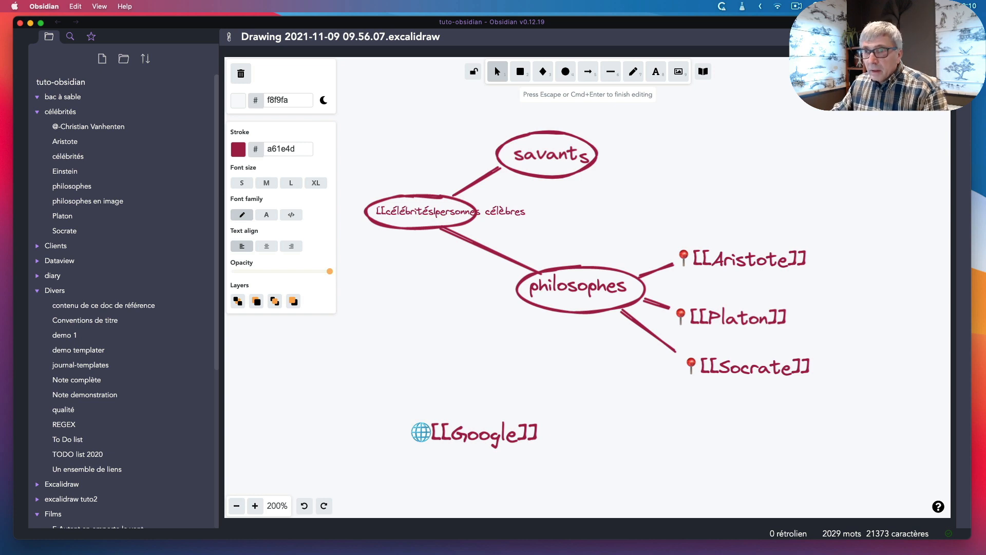
pyautogui.press('Right')
pyautogui.press('Right')
pyautogui.press('Right')
pyautogui.press('Right')
pyautogui.press('Right')
pyautogui.press('Right')
pyautogui.press('Right')
pyautogui.press('Right')
pyautogui.press('Right')
pyautogui.press('Right')
pyautogui.press('Right')
pyautogui.press('Right')
pyautogui.press('Right')
pyautogui.press('Right')
pyautogui.press('Right')
pyautogui.press('Right')
pyautogui.press('Right')
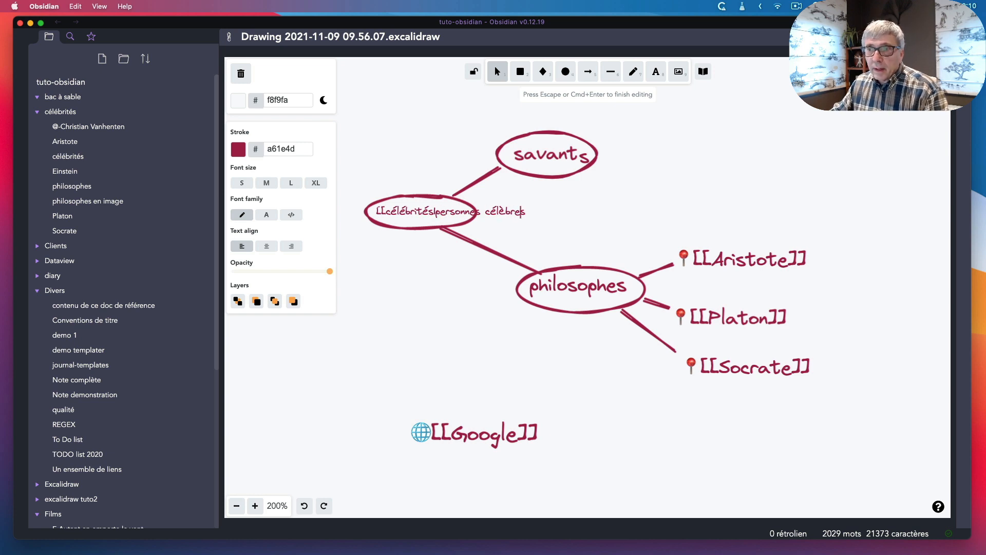
pyautogui.press('Right')
pyautogui.write(']]')
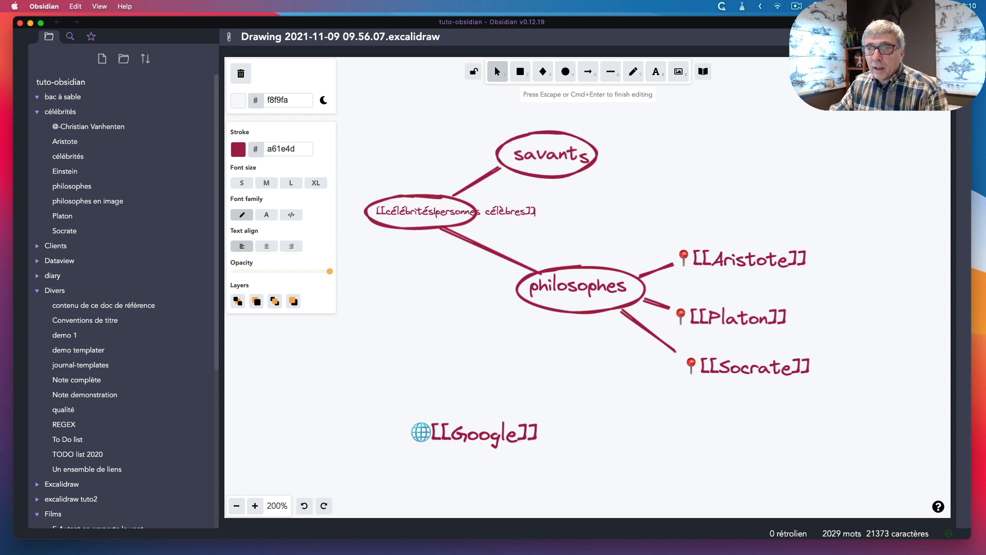
pyautogui.click(408, 340)
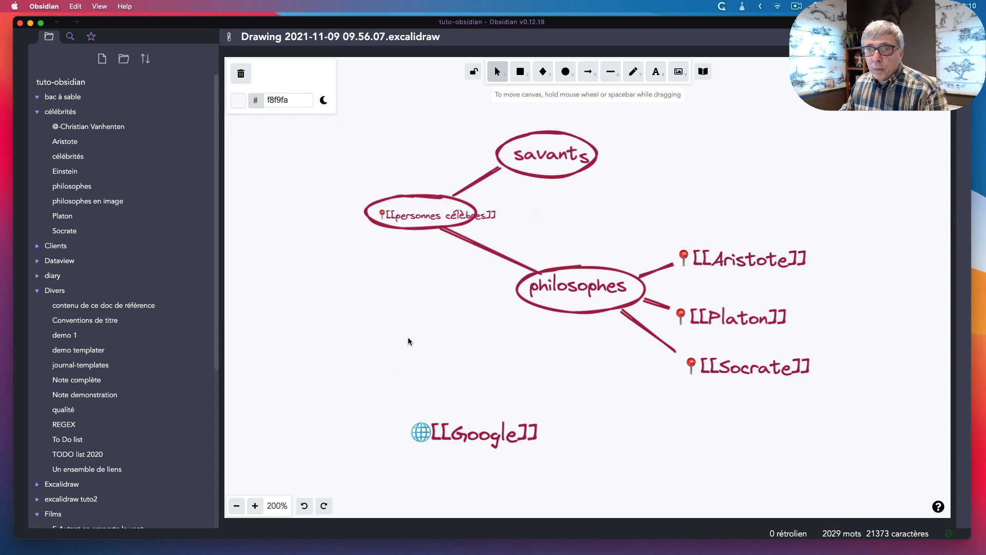
# Widen the ellipse around the "personnes célèbres" link and shift the link text so it fits inside.
pyautogui.click(409, 227)
pyautogui.doubleClick(362, 214)
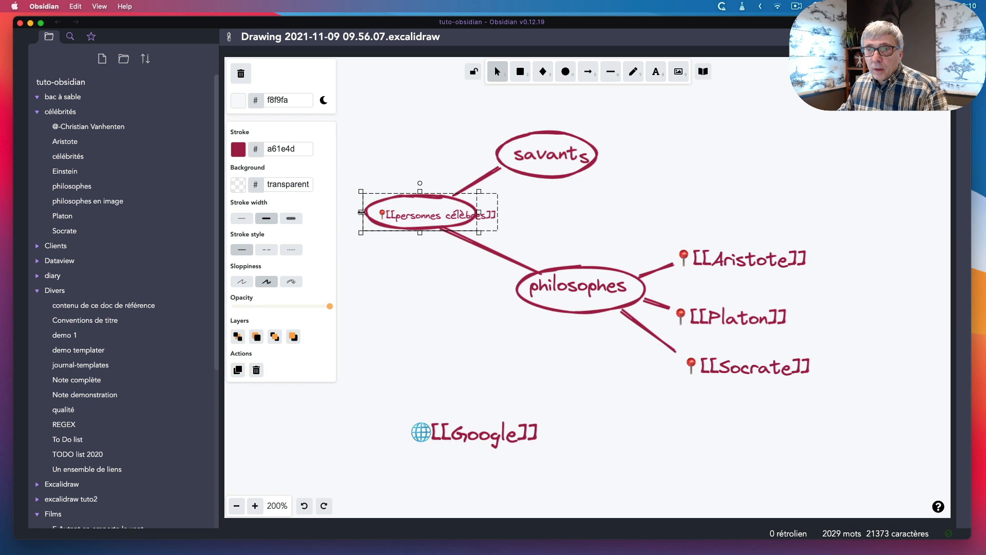
pyautogui.moveTo(361, 212); pyautogui.dragTo(418, 215)
pyautogui.click(400, 215)
pyautogui.click(539, 206)
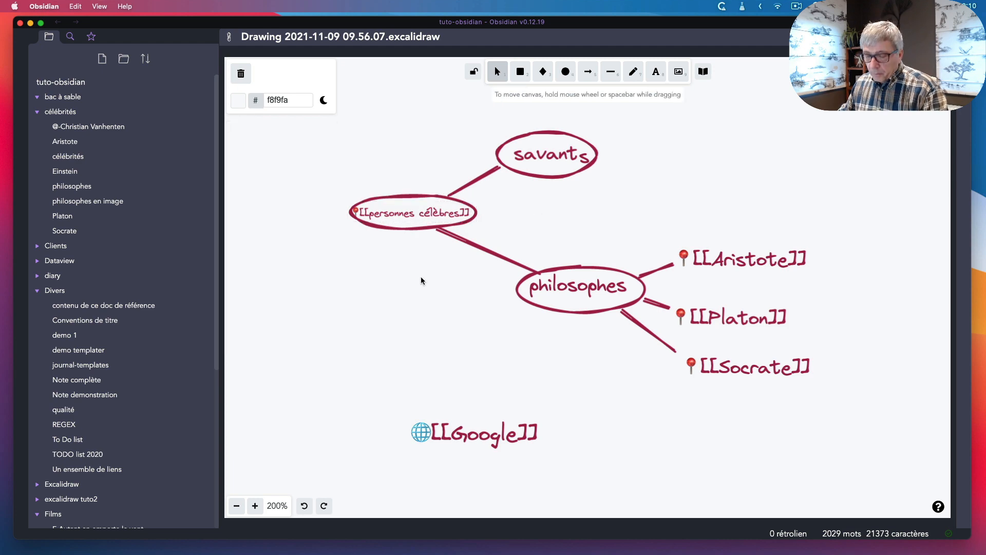
# Follow the "personnes célèbres" link to its note, then return to the drawing.
pyautogui.keyDown('super'); pyautogui.click(403, 216); pyautogui.keyUp('super')
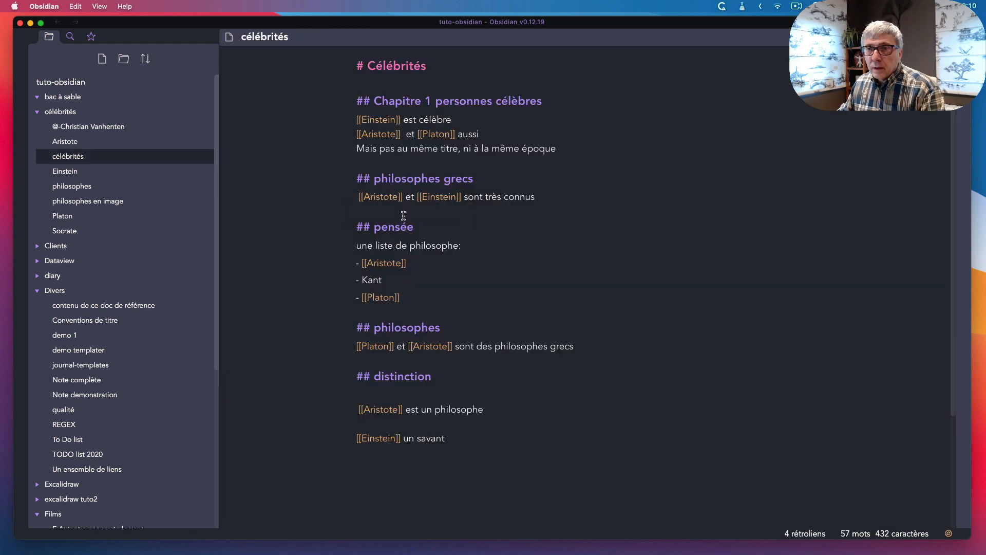
pyautogui.press('super+alt+Left')
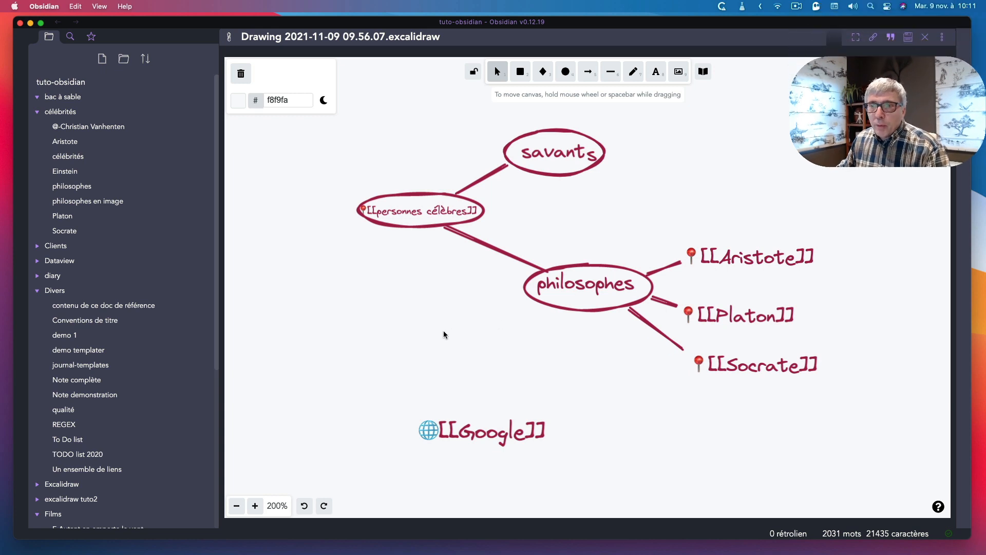
# Open the drawing as Markdown.
pyautogui.click(941, 40)
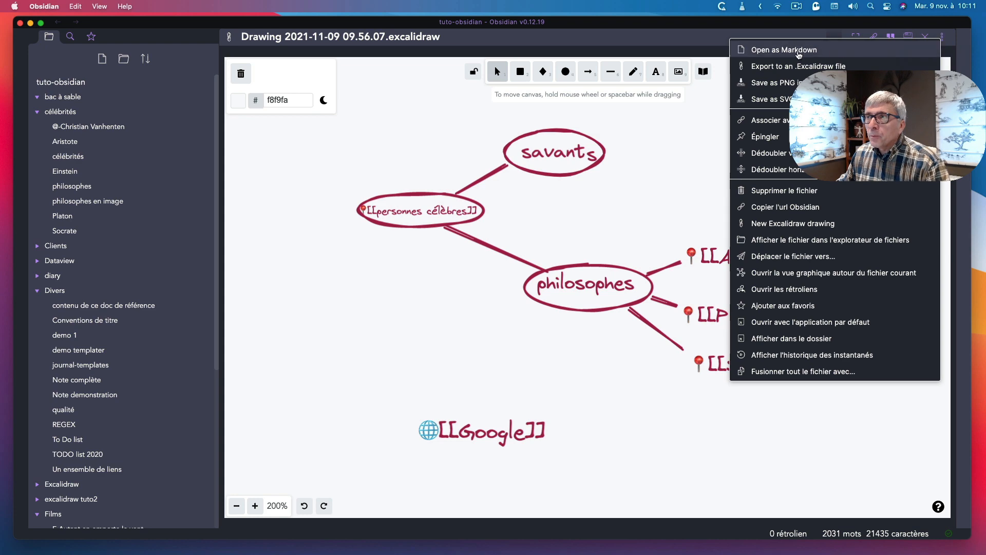
pyautogui.click(768, 51)
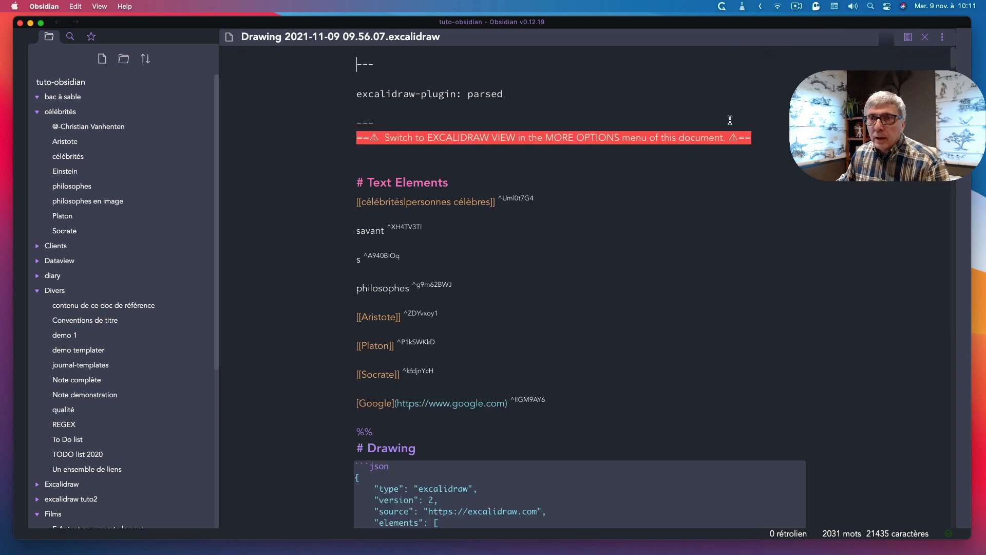
# Examine the drawing's Markdown source, including the JSON drawing data, the SVG snapshot and the Text Elements section.
pyautogui.scroll(-20, 697, 262)
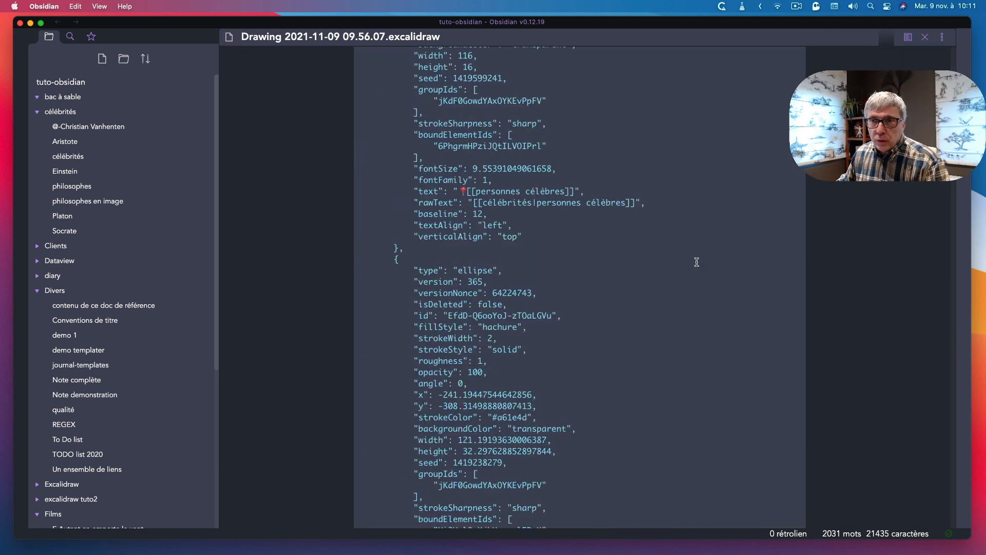
pyautogui.scroll(-20, 696, 262)
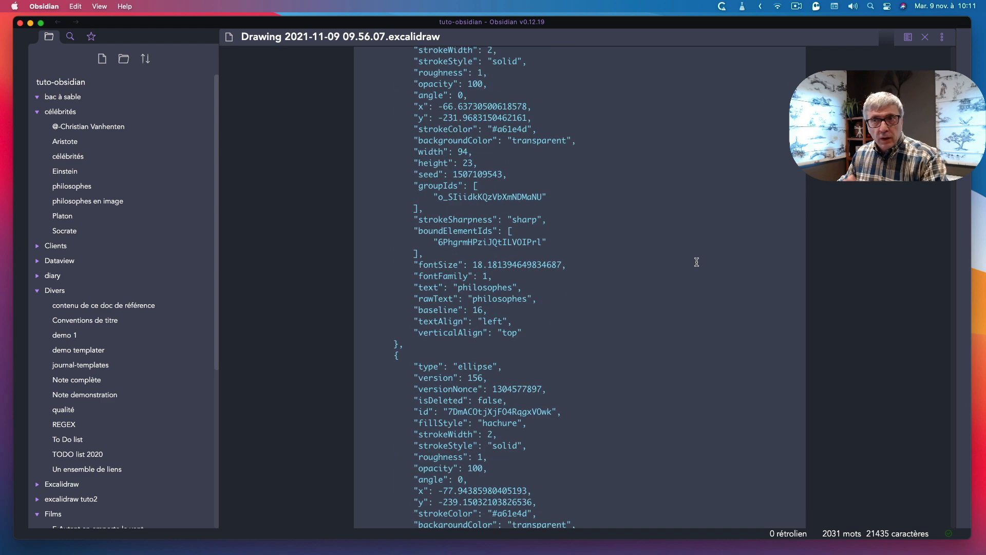
pyautogui.scroll(-20, 696, 262)
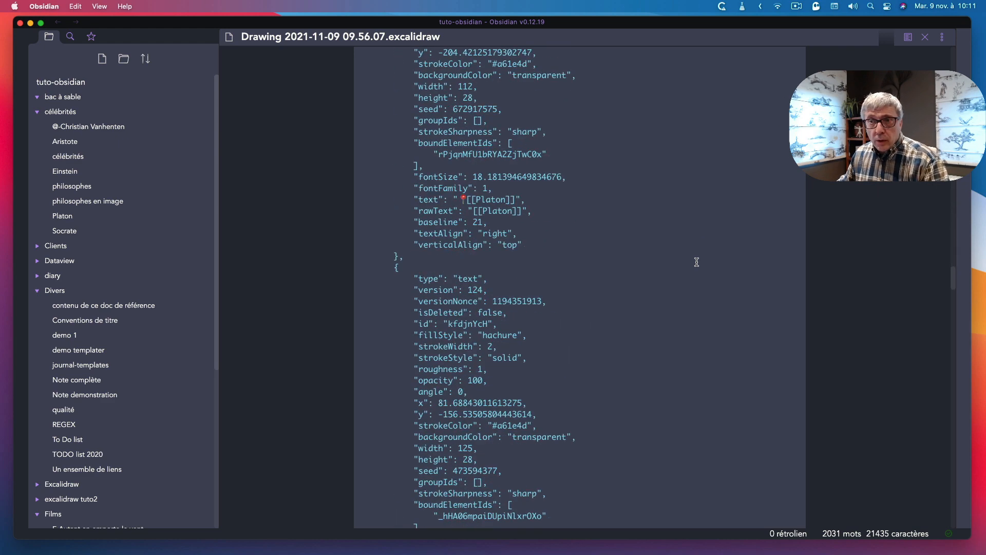
pyautogui.scroll(-20, 696, 261)
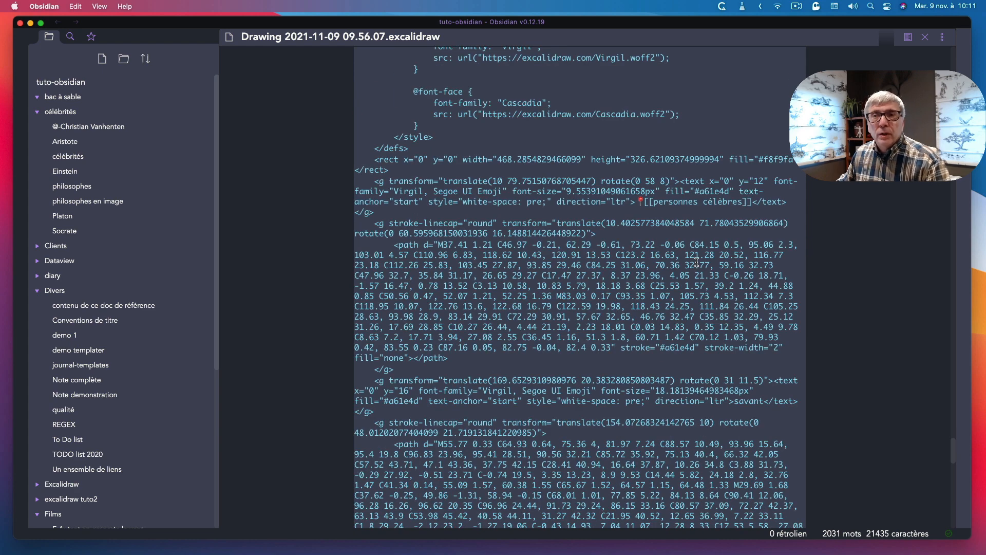
pyautogui.scroll(8, 696, 261)
pyautogui.scroll(-1, 697, 261)
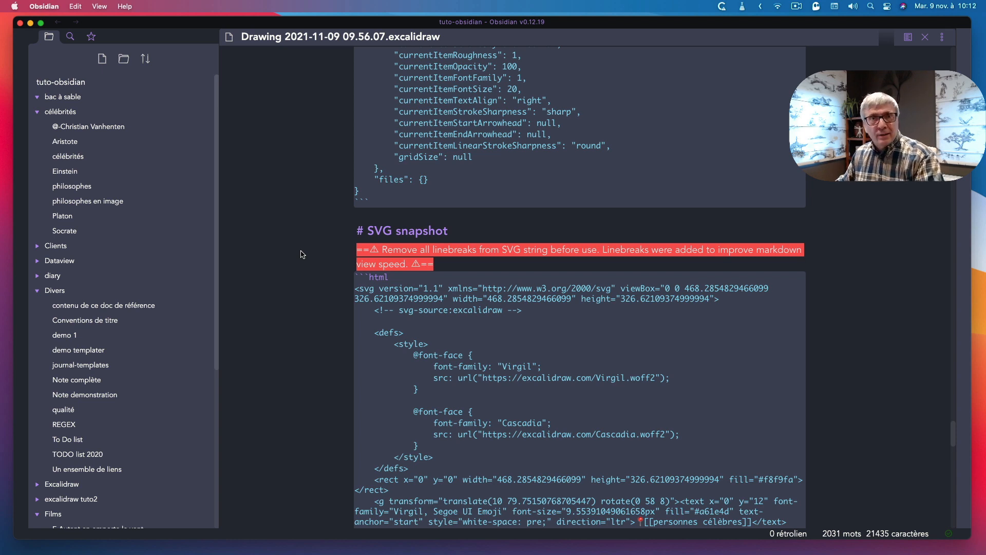
pyautogui.scroll(15, 561, 236)
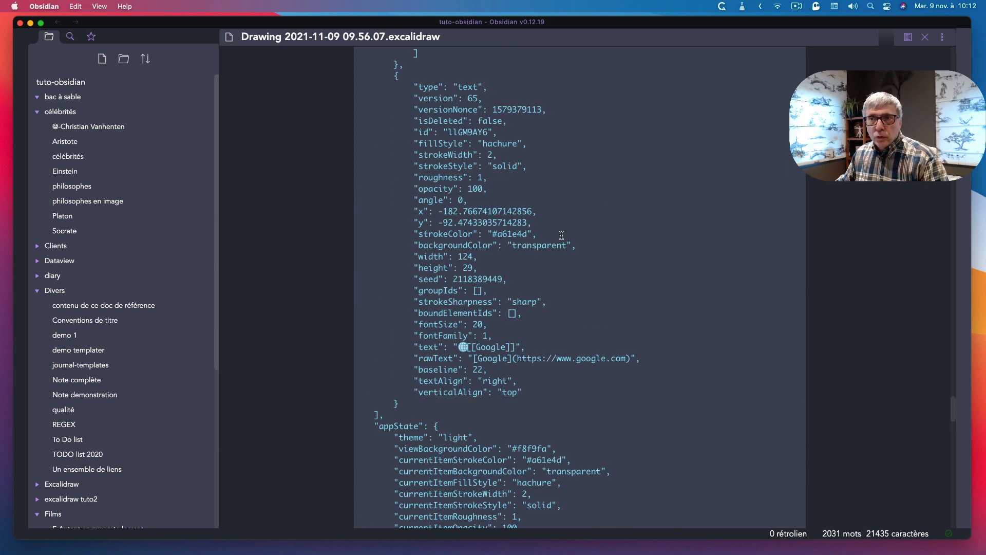
pyautogui.scroll(-8, 527, 257)
pyautogui.scroll(-12, 528, 258)
pyautogui.scroll(6, 527, 258)
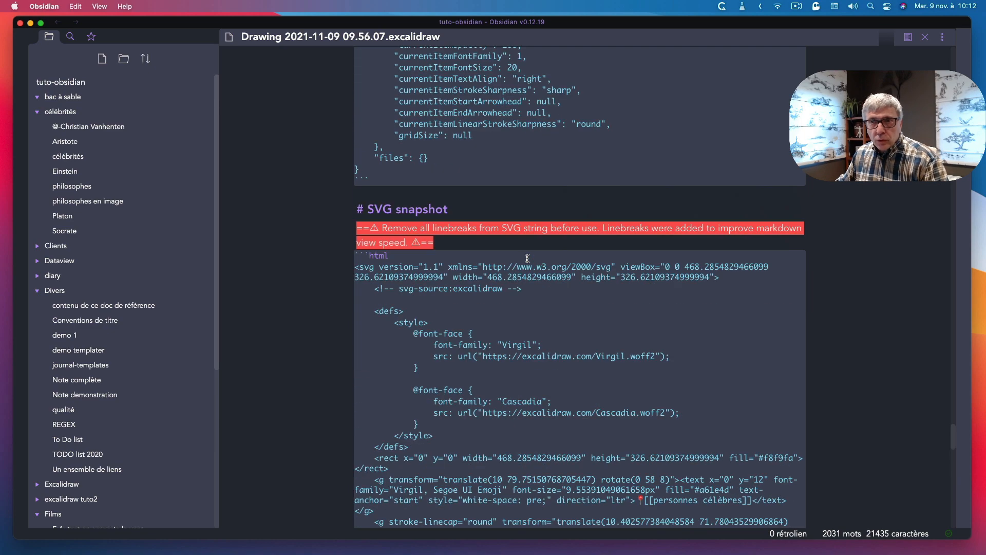
pyautogui.scroll(15, 527, 258)
pyautogui.scroll(-6, 527, 258)
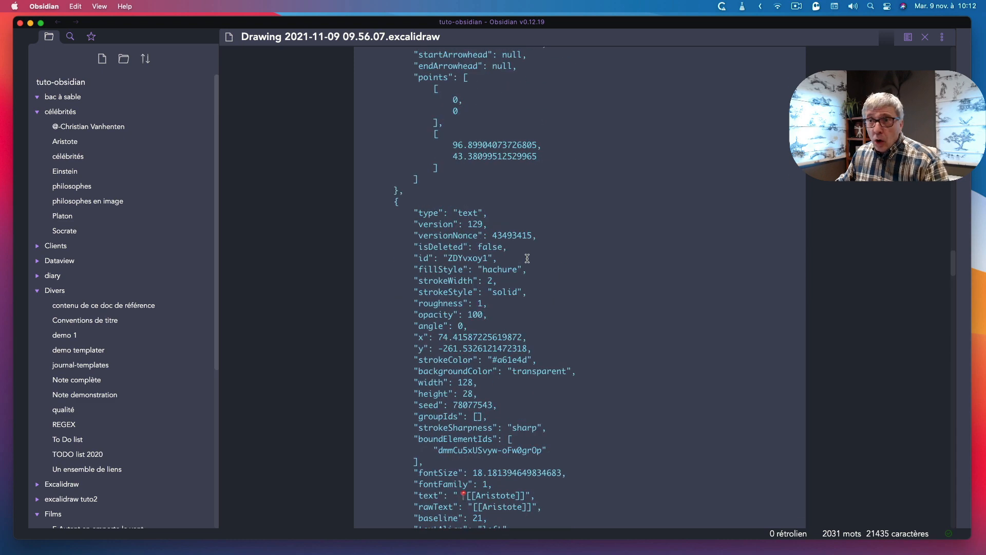
pyautogui.scroll(20, 527, 258)
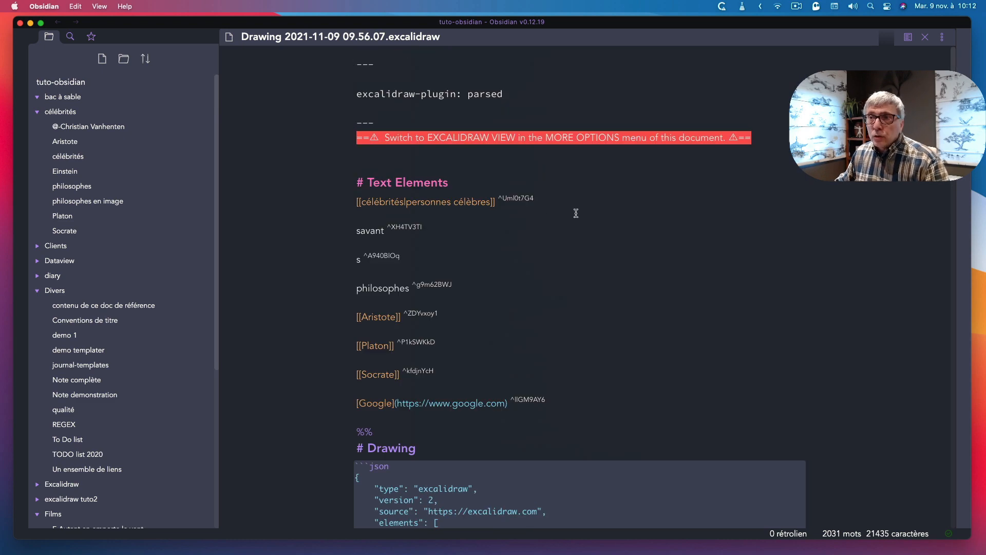
# Examine the excalidraw-plugin front matter and the block reference of the "[[célébrités|personnes célèbres]]" text element alongside the JSON data.
pyautogui.click(599, 222)
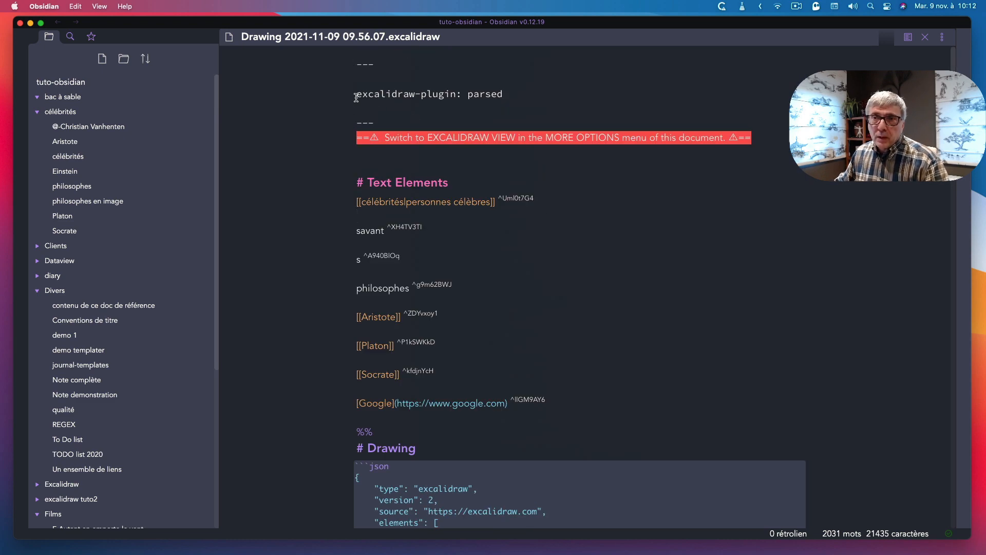
pyautogui.moveTo(356, 98); pyautogui.dragTo(503, 98)
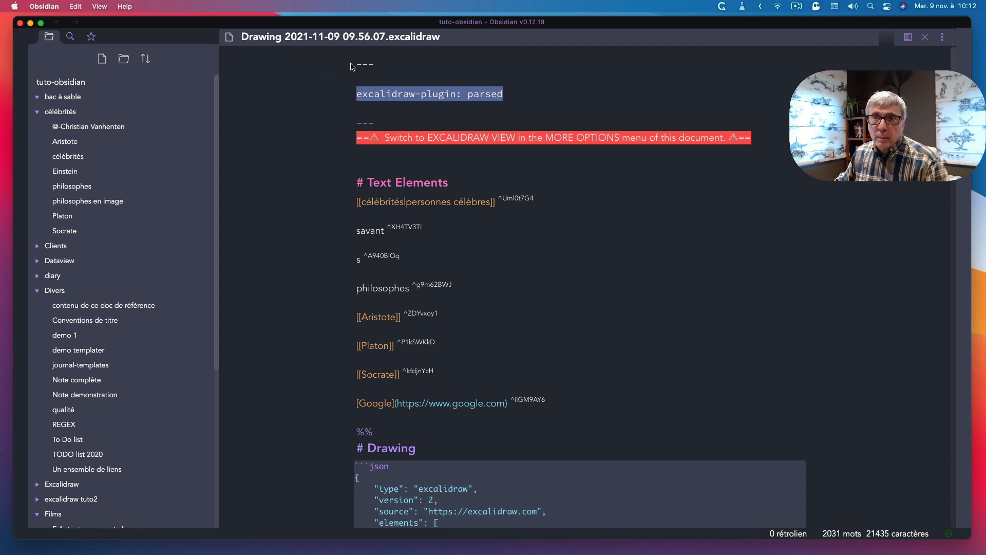
pyautogui.moveTo(356, 64); pyautogui.dragTo(428, 116)
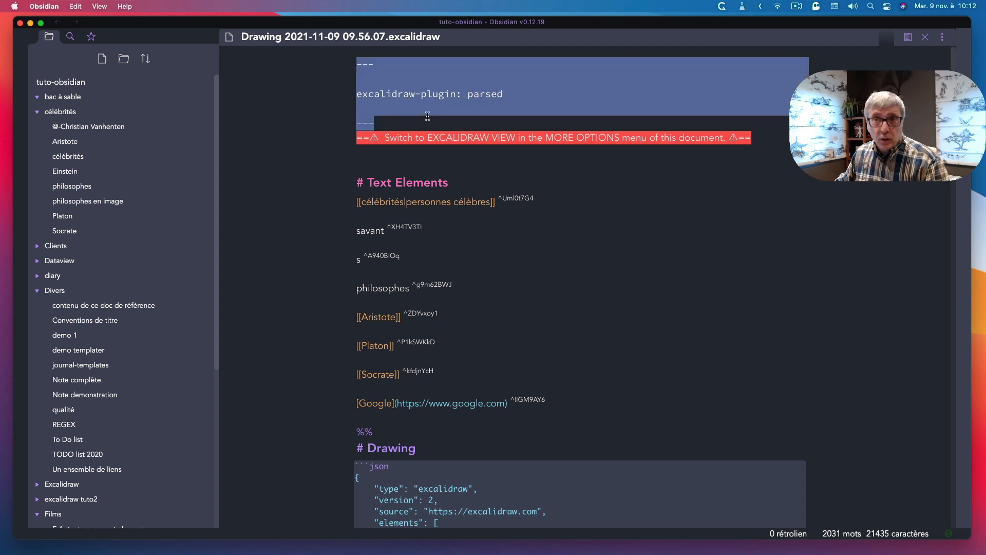
pyautogui.click(428, 117)
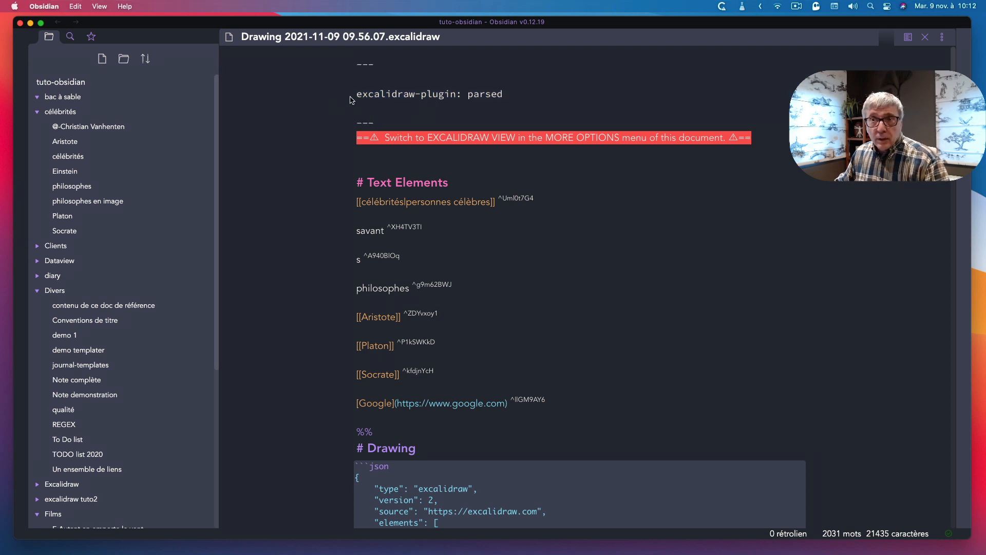
pyautogui.moveTo(357, 97); pyautogui.dragTo(455, 99)
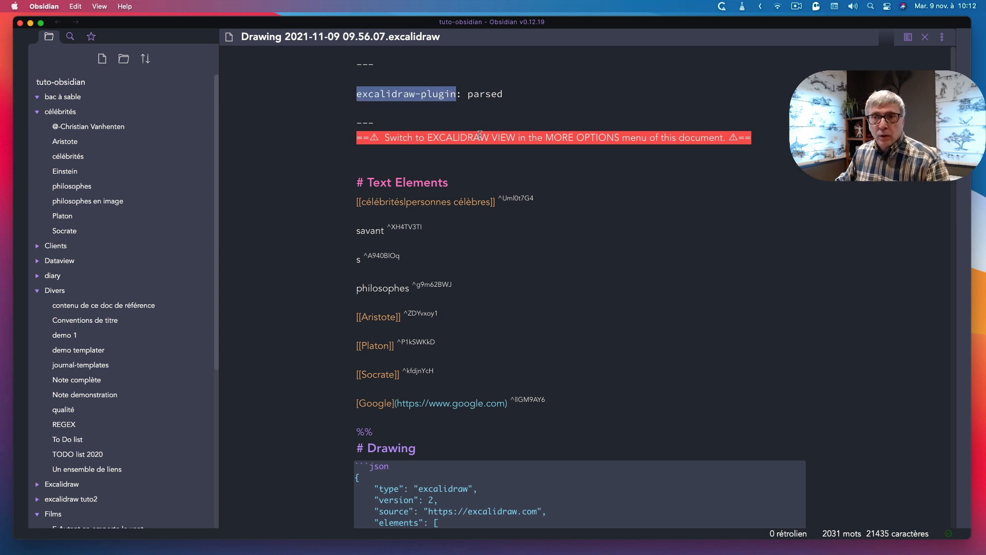
pyautogui.click(482, 202)
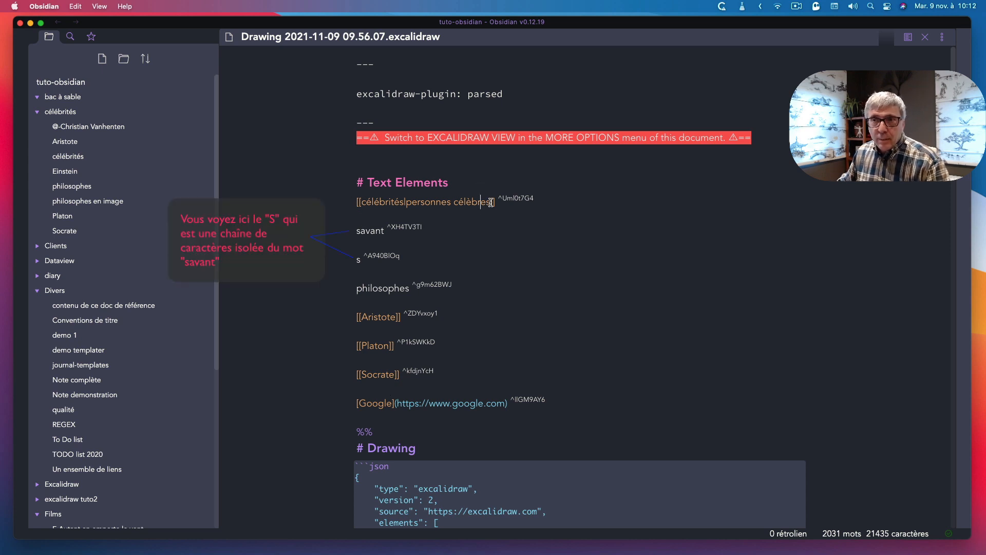
pyautogui.moveTo(497, 198); pyautogui.dragTo(535, 199)
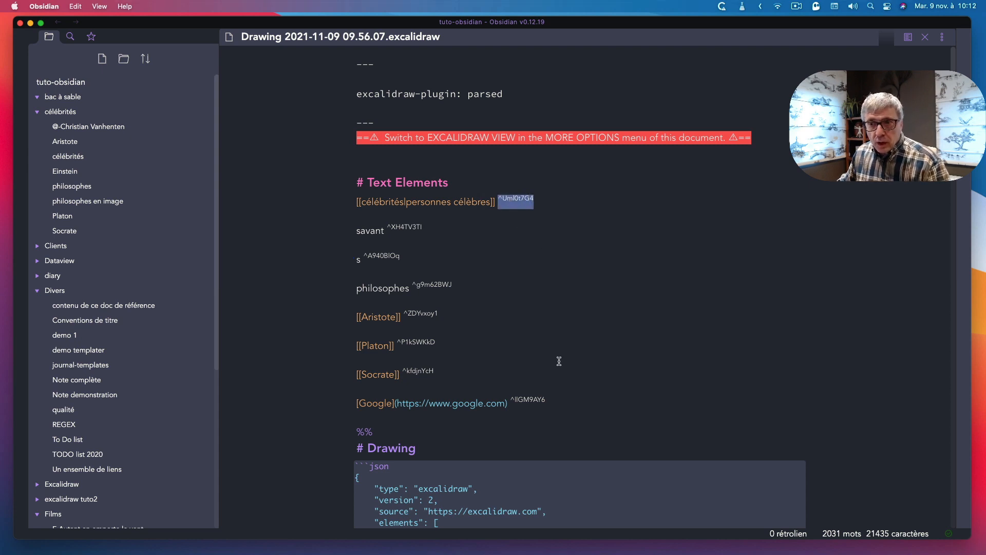
pyautogui.scroll(-10, 558, 361)
pyautogui.scroll(-10, 558, 361)
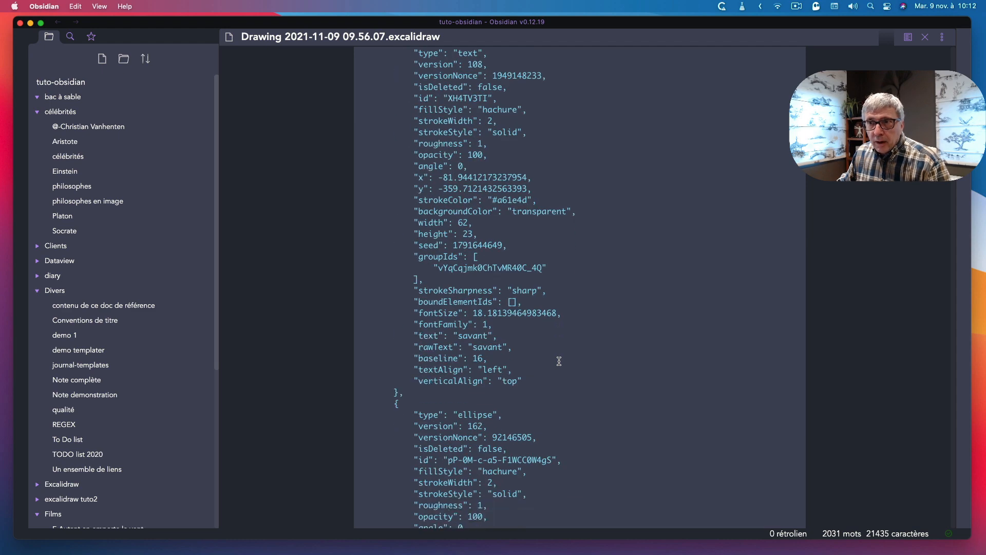
pyautogui.scroll(-3, 558, 361)
pyautogui.scroll(15, 559, 361)
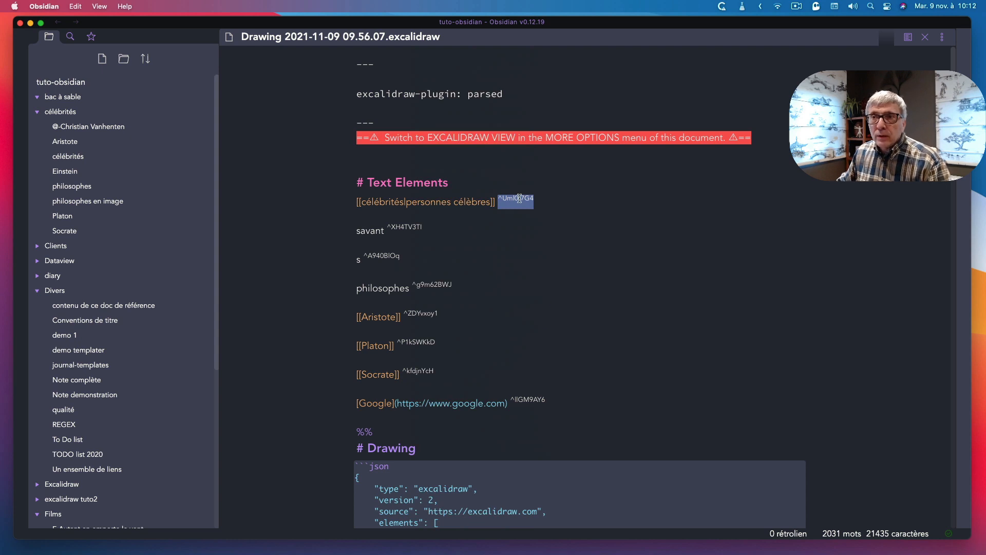
# Add the line excalidraw-link-prefix: "📍" to the front matter below excalidraw-plugin, followed by a new line.
pyautogui.click(526, 109)
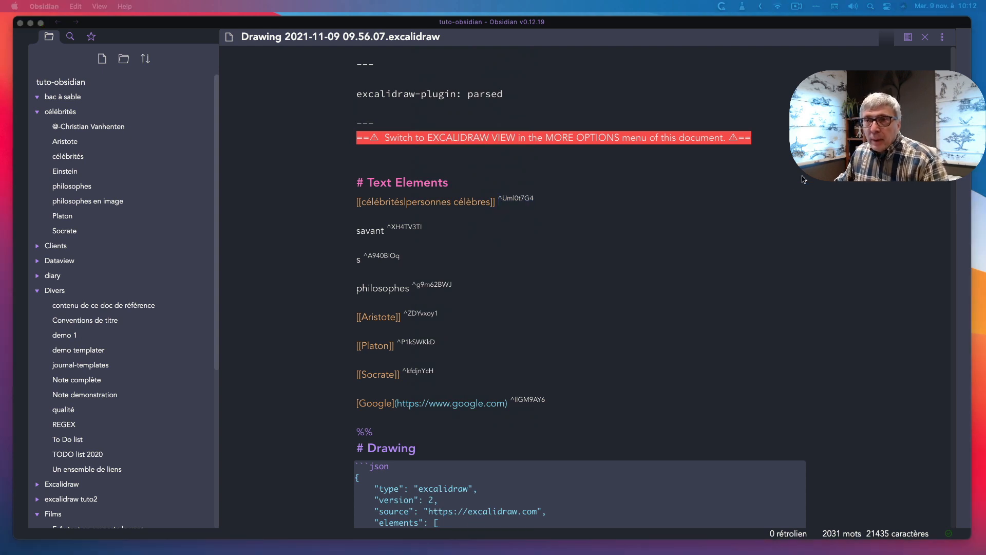
pyautogui.click(372, 106)
pyautogui.write('excalidraw-link-prefix: "📍"')
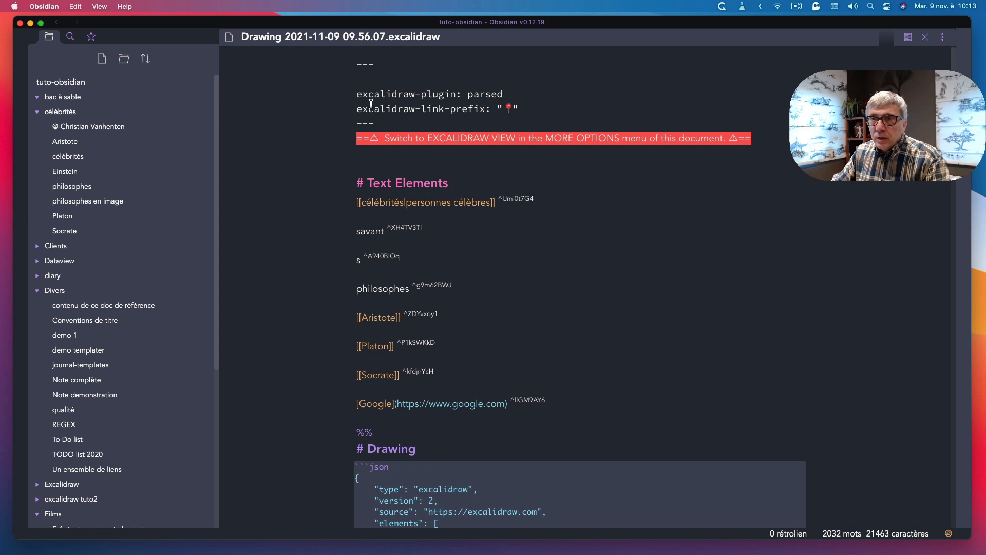
pyautogui.press('Return')
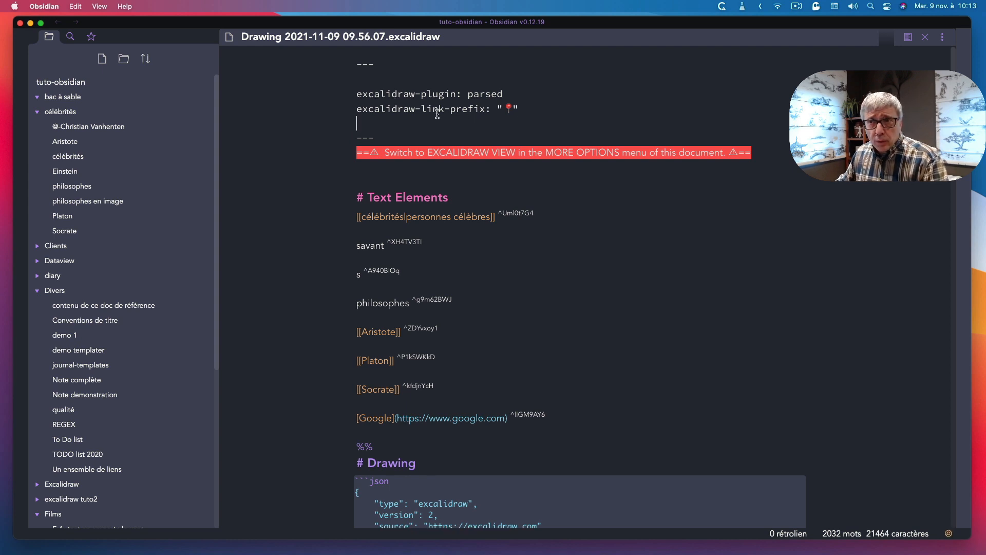
# Replace the emoji in the excalidraw-link-prefix value with the 📌 pushpin.
pyautogui.click(503, 109)
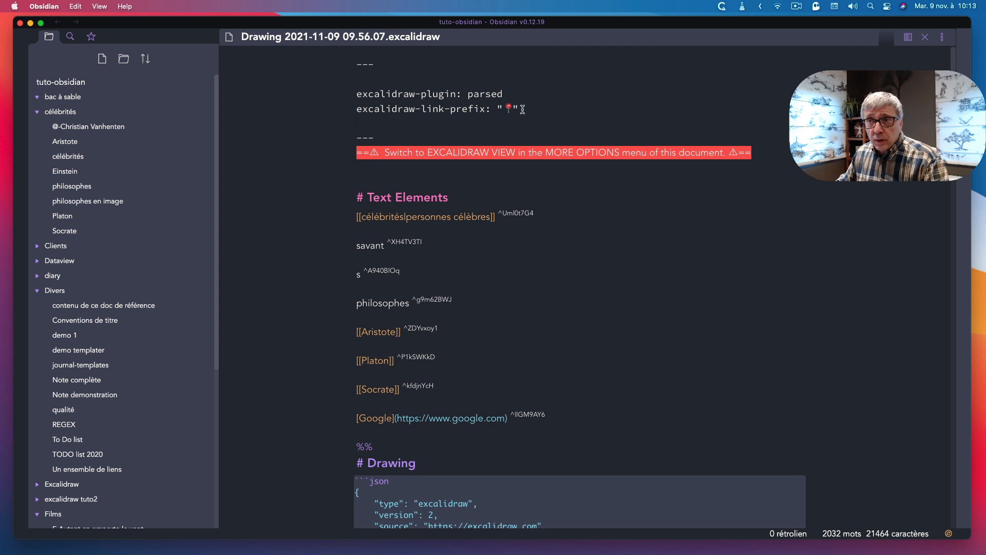
pyautogui.press('Delete')
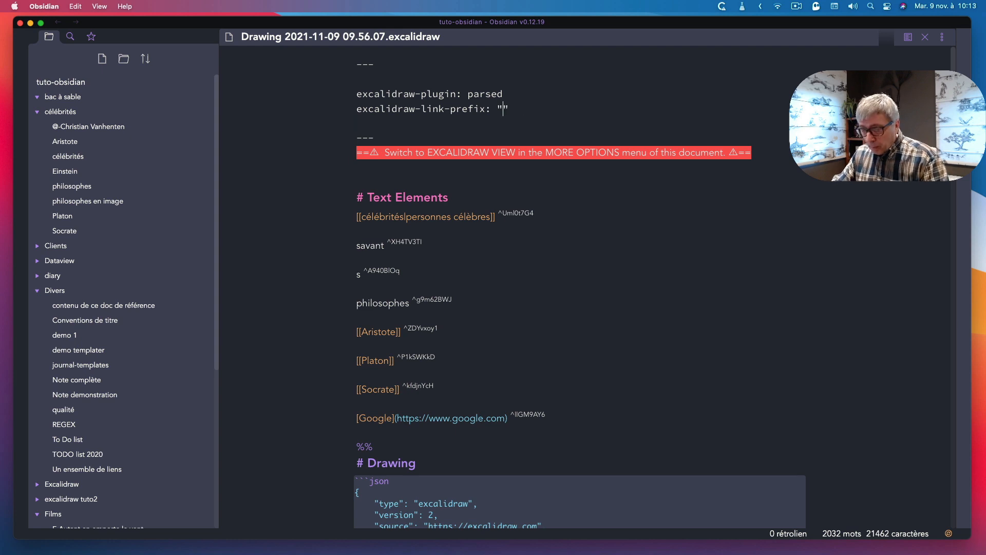
pyautogui.press('ctrl+super+space')
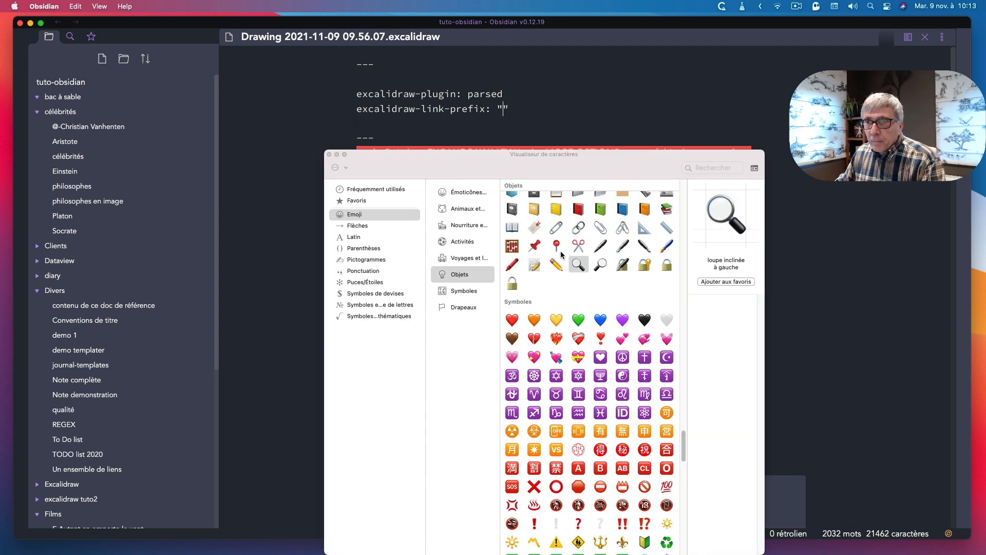
pyautogui.click(536, 249)
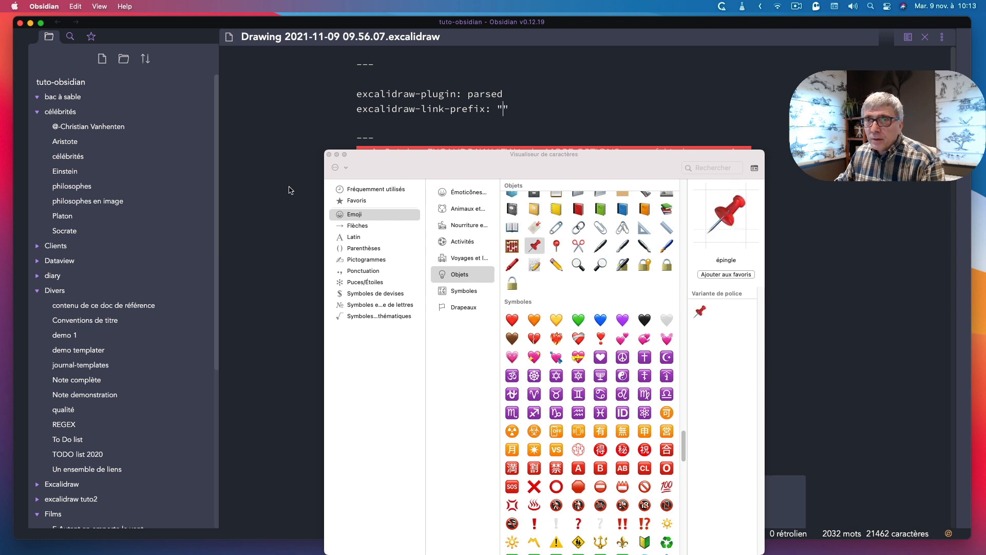
pyautogui.doubleClick(535, 247)
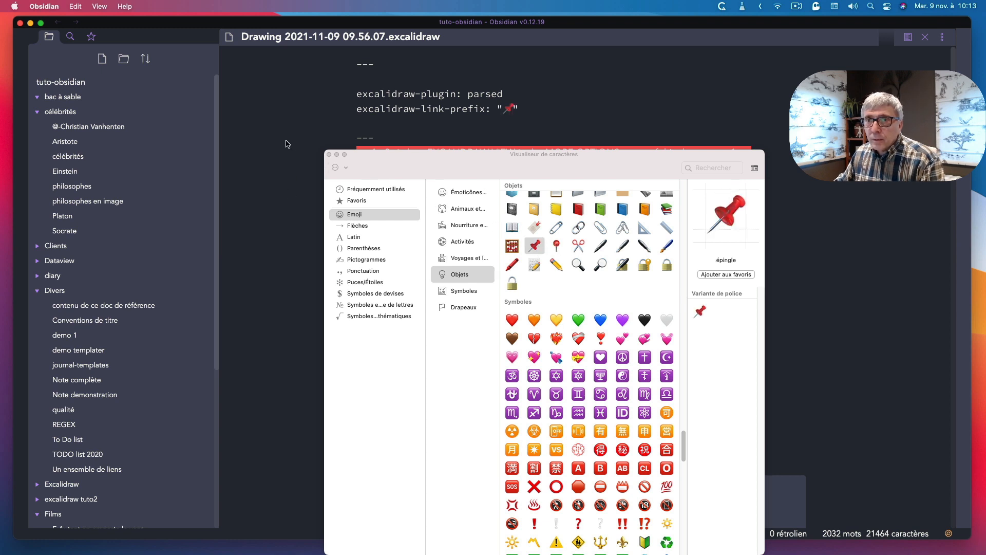
pyautogui.click(329, 155)
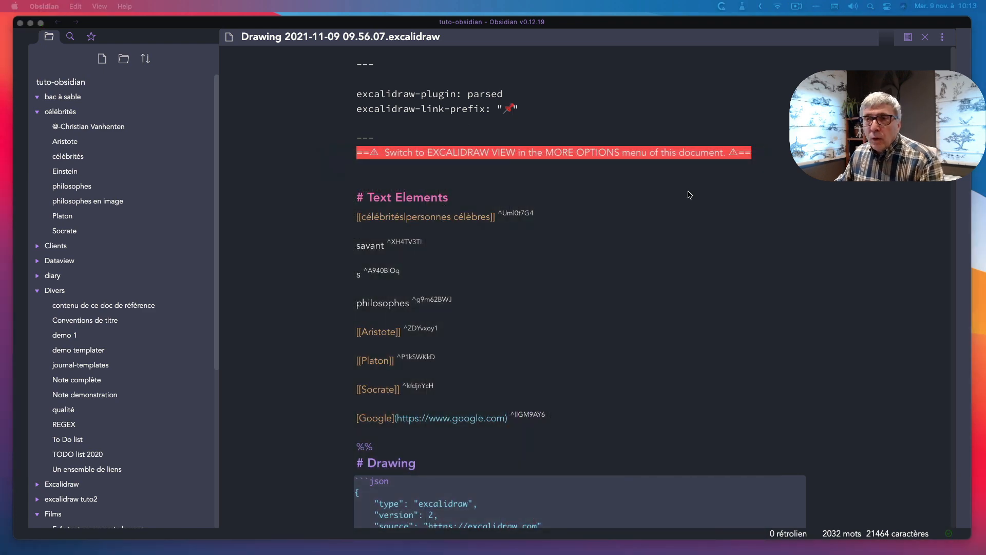
# Add the line excalidraw-url-prefix: "🌐" to the front matter below the link prefix.
pyautogui.click(519, 109)
pyautogui.press('Return')
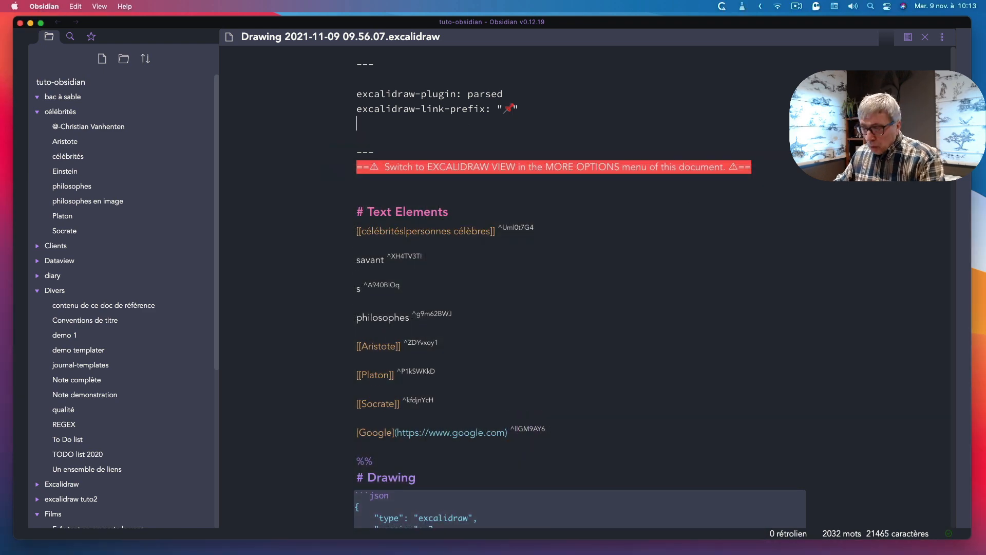
pyautogui.write('excalidraw-url-prefix: "🌐"')
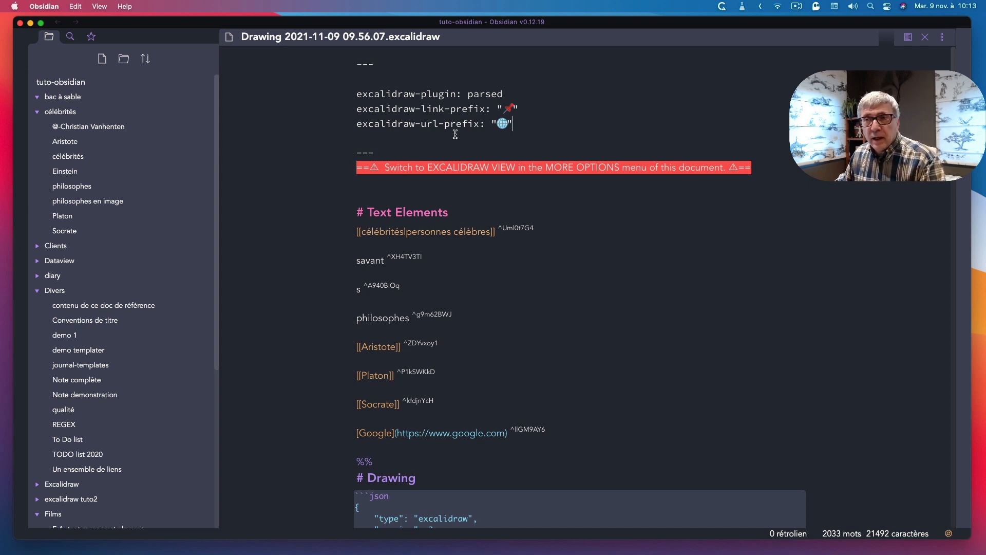
# Replace the emoji in the excalidraw-url-prefix value with the 🌏 globe centred on Asia and Australia, found by searching "glob".
pyautogui.doubleClick(501, 123)
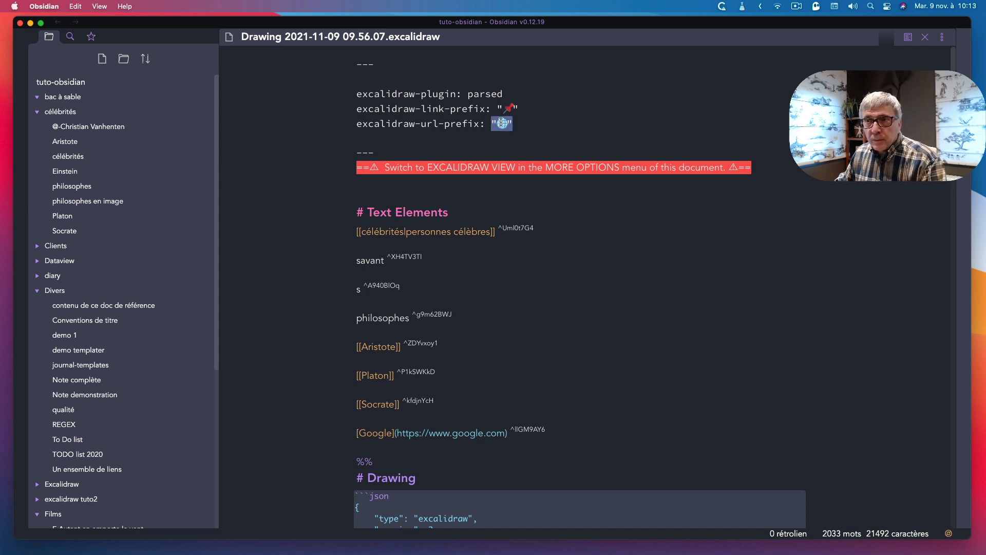
pyautogui.click(501, 122)
pyautogui.press('Delete')
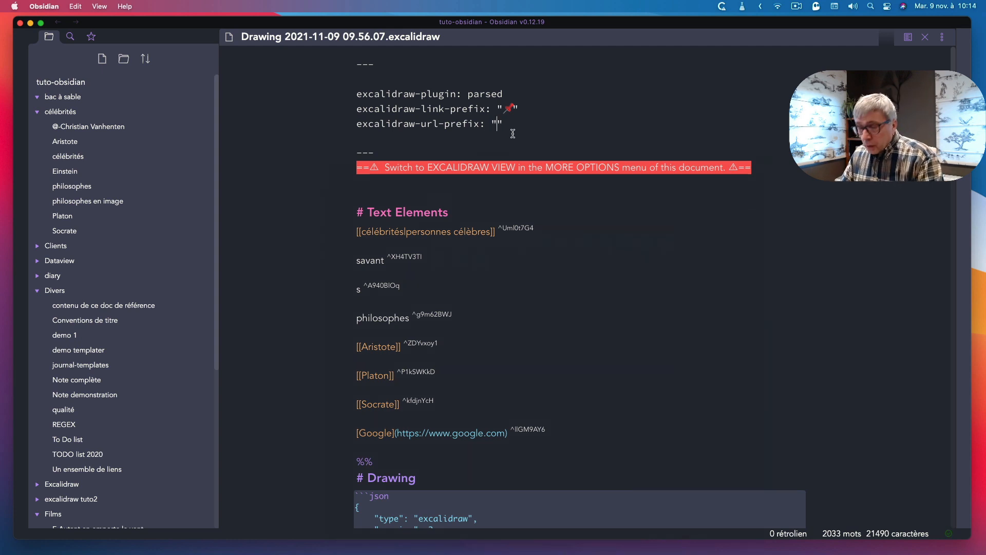
pyautogui.press('ctrl+super+space')
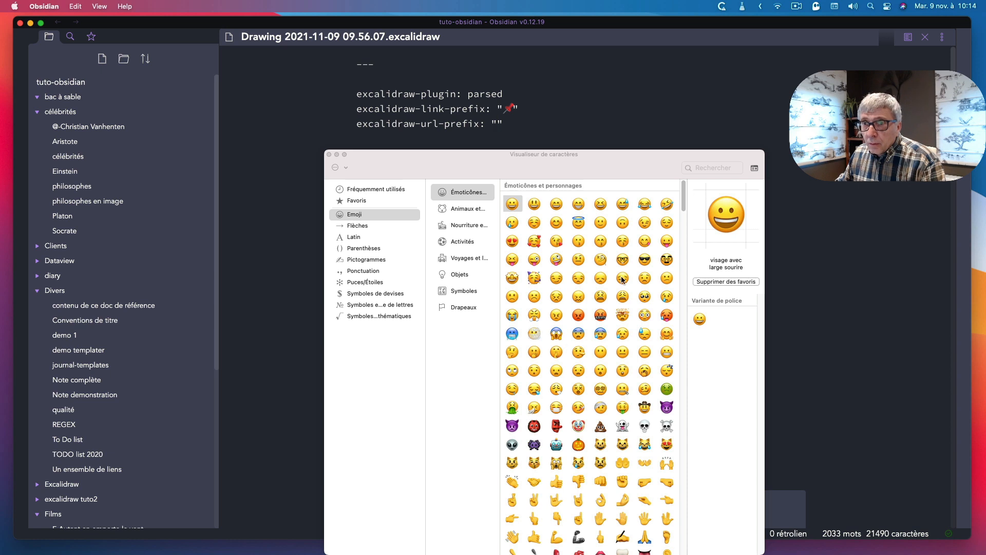
pyautogui.click(713, 169)
pyautogui.write('glob')
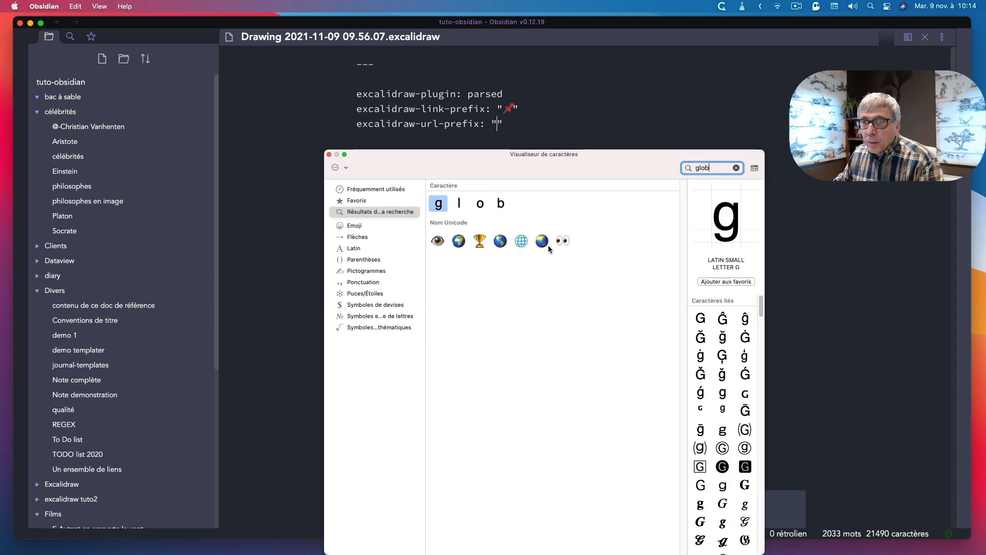
pyautogui.click(537, 245)
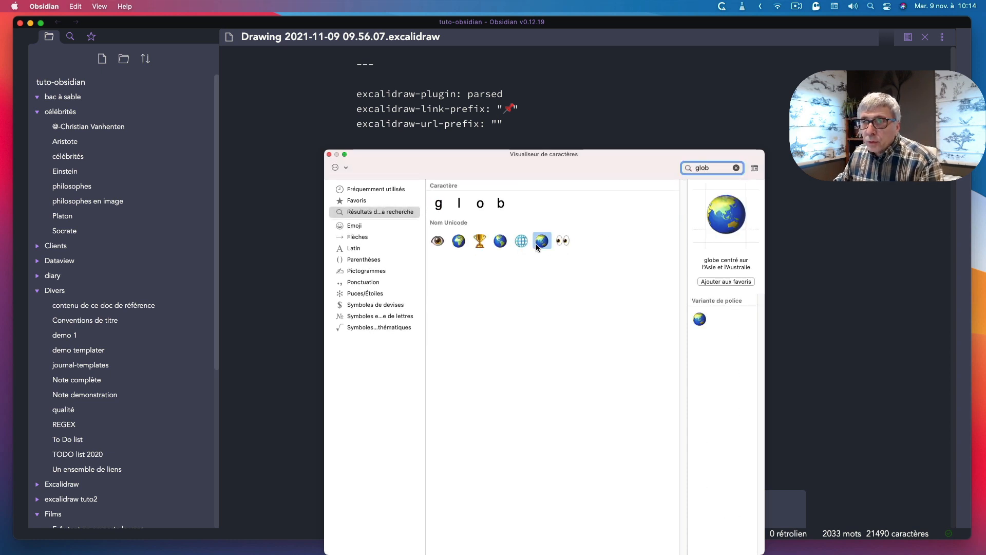
pyautogui.doubleClick(541, 245)
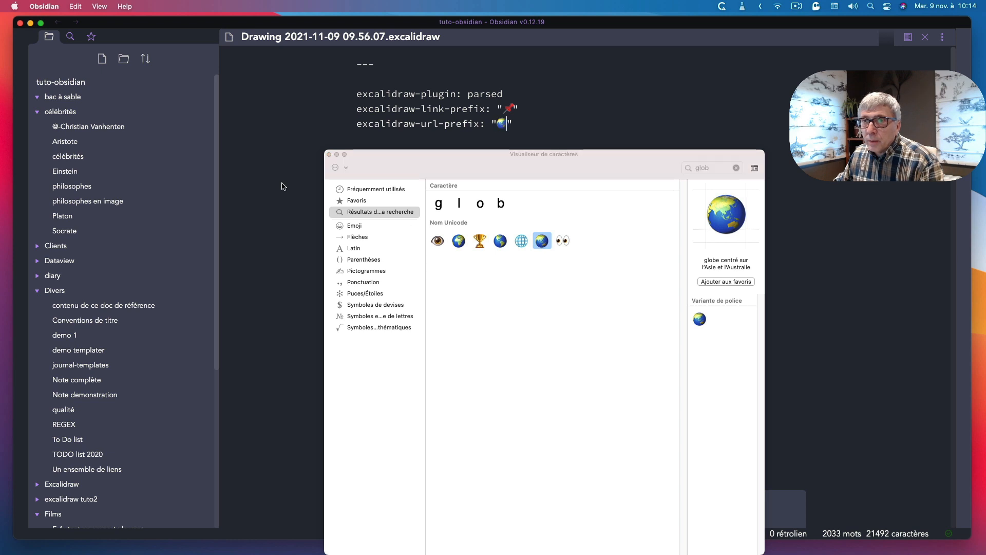
pyautogui.click(329, 154)
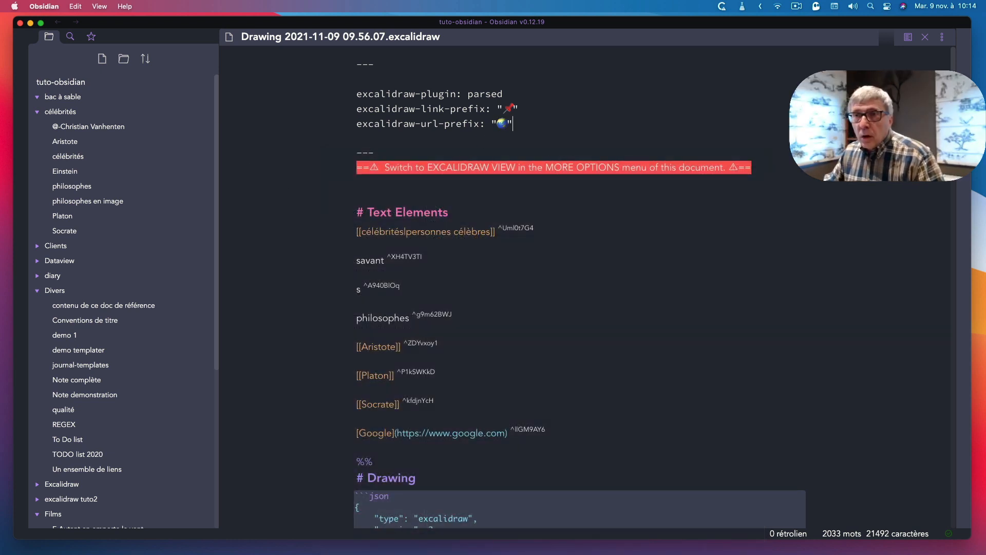
# Add the line excalidraw-link-brackets: false below the URL prefix in the front matter and reopen the file as an Excalidraw drawing.
pyautogui.press('Return')
pyautogui.write('excalidraw-link-brackets: true|false')
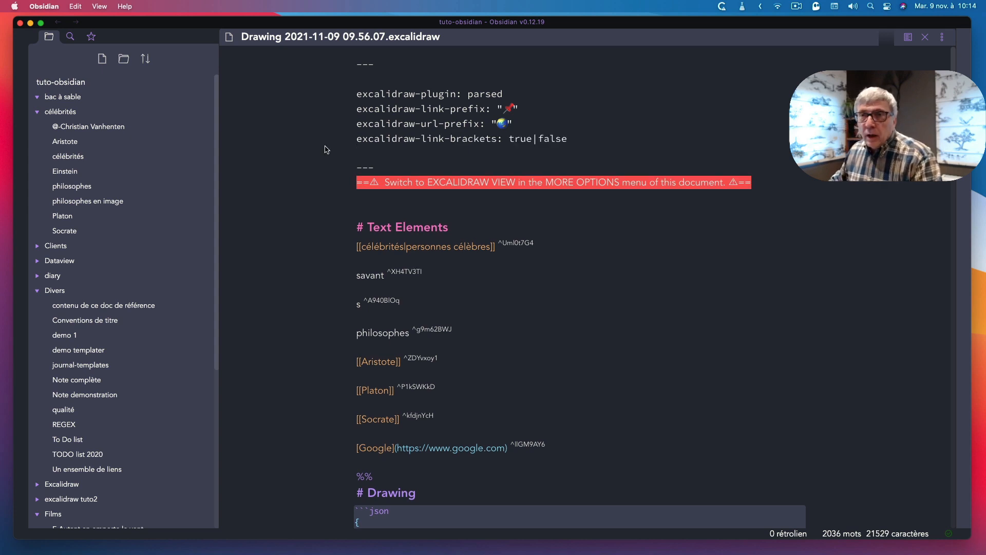
pyautogui.click(514, 139)
pyautogui.press('BackSpace')
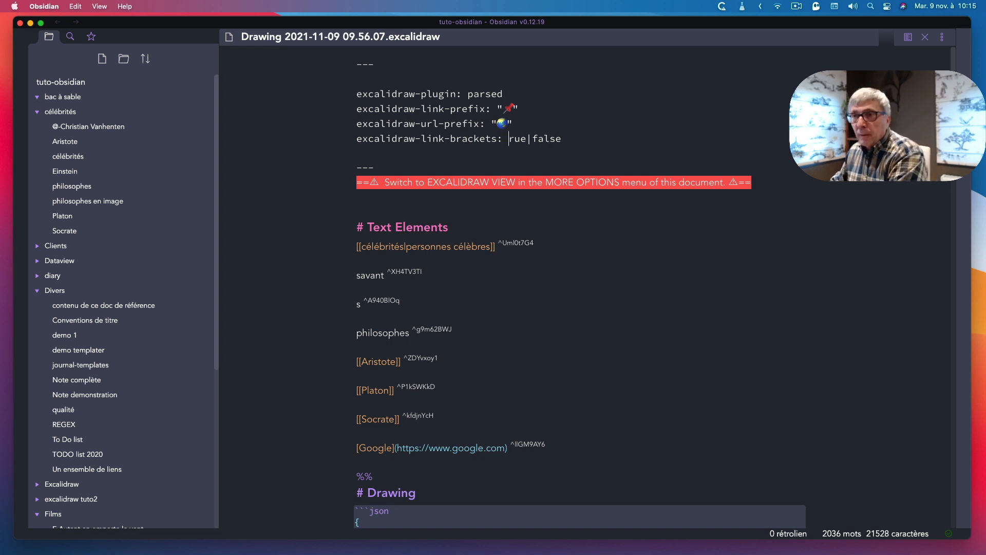
pyautogui.press('Delete')
pyautogui.press('Delete')
pyautogui.press('Delete')
pyautogui.press('Delete')
pyautogui.press('Delete')
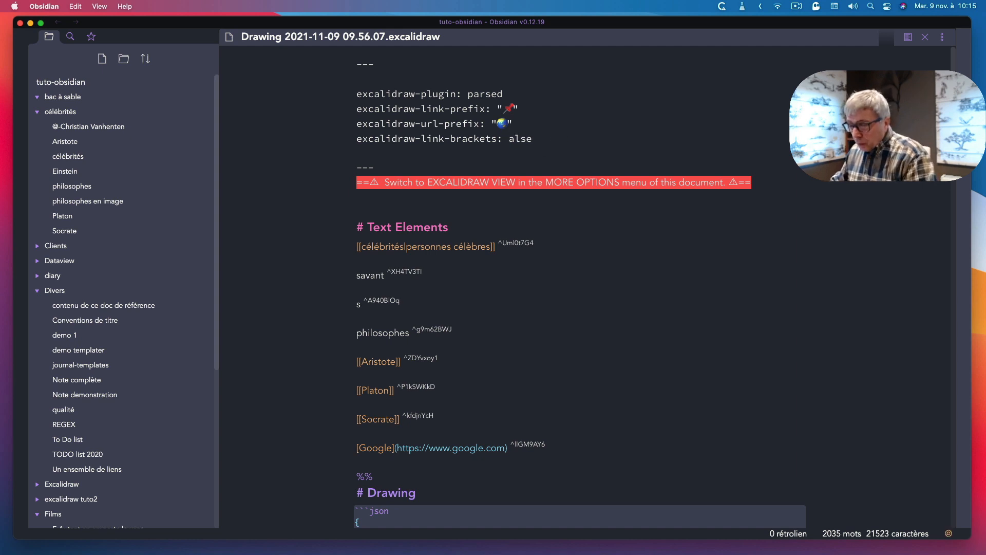
pyautogui.write('f')
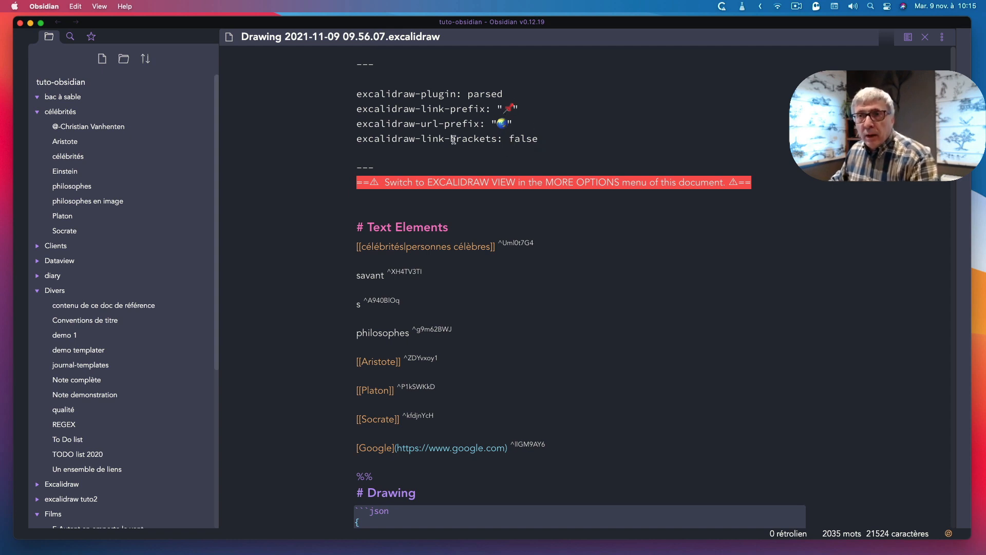
pyautogui.click(941, 38)
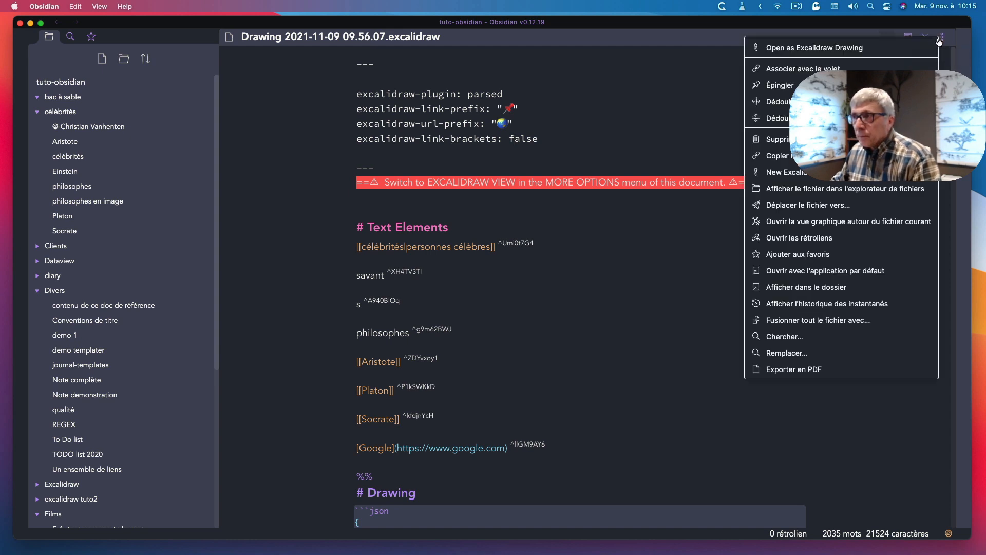
pyautogui.click(811, 47)
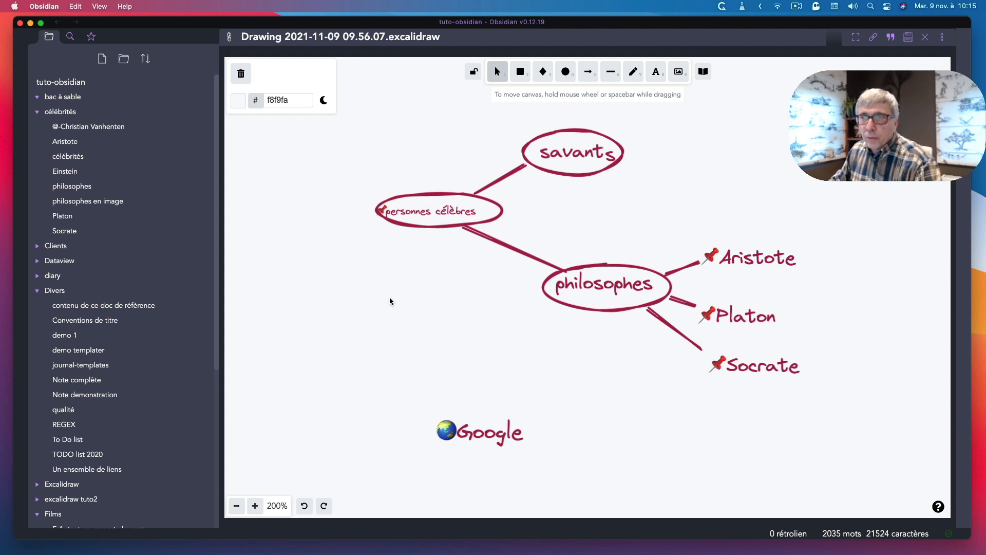
# Insert the image photo-platon.jpg from the Téléchargements folder into the drawing near the philosopher names.
pyautogui.click(679, 73)
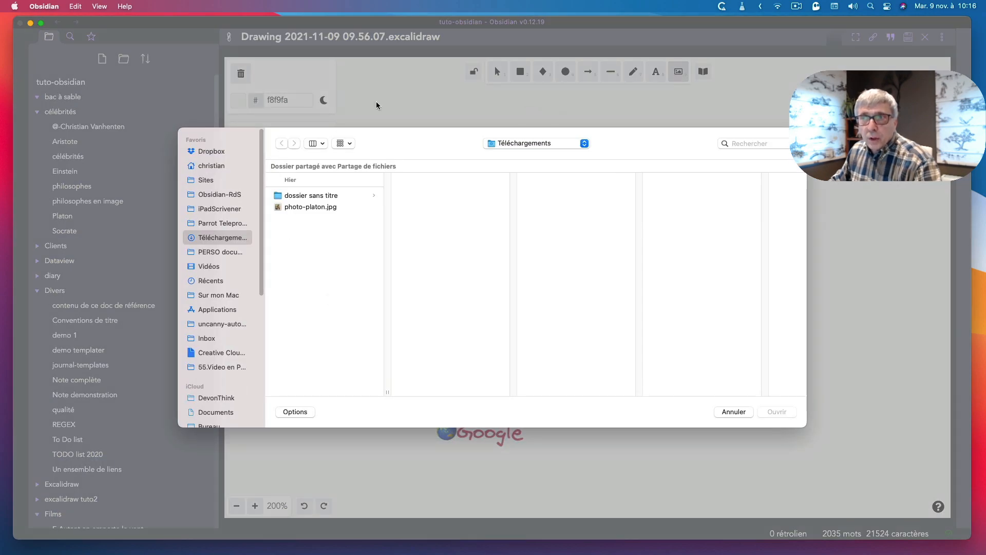
pyautogui.click(300, 207)
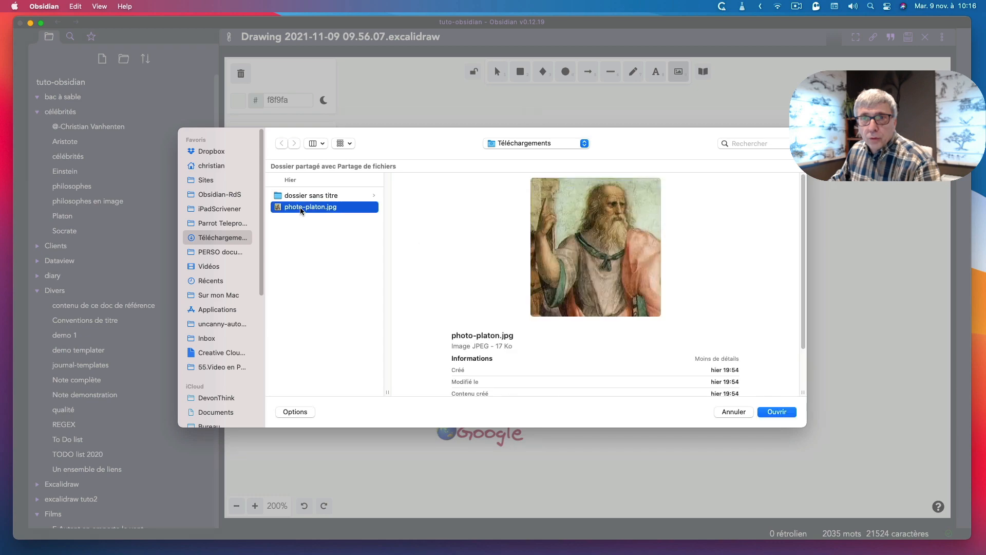
pyautogui.click(772, 414)
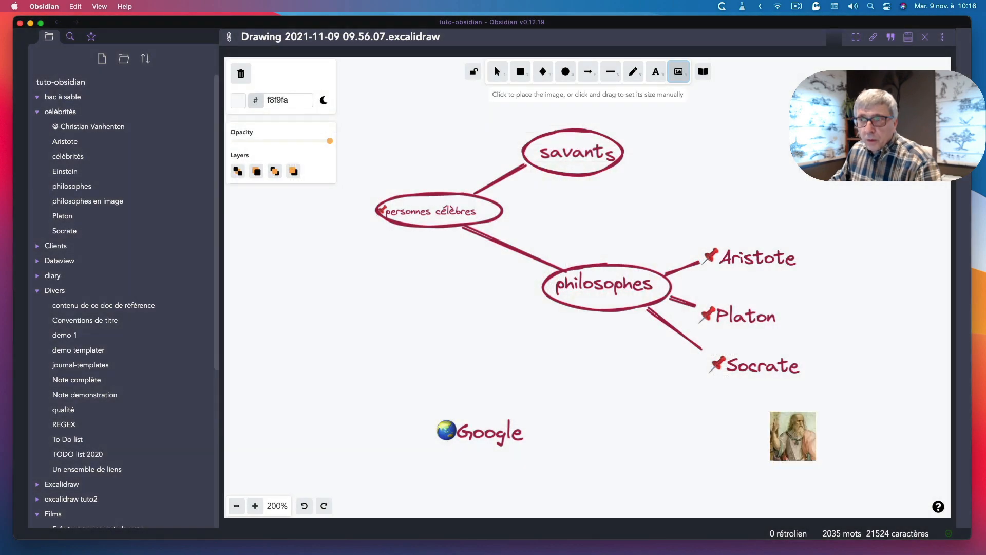
pyautogui.click(790, 291)
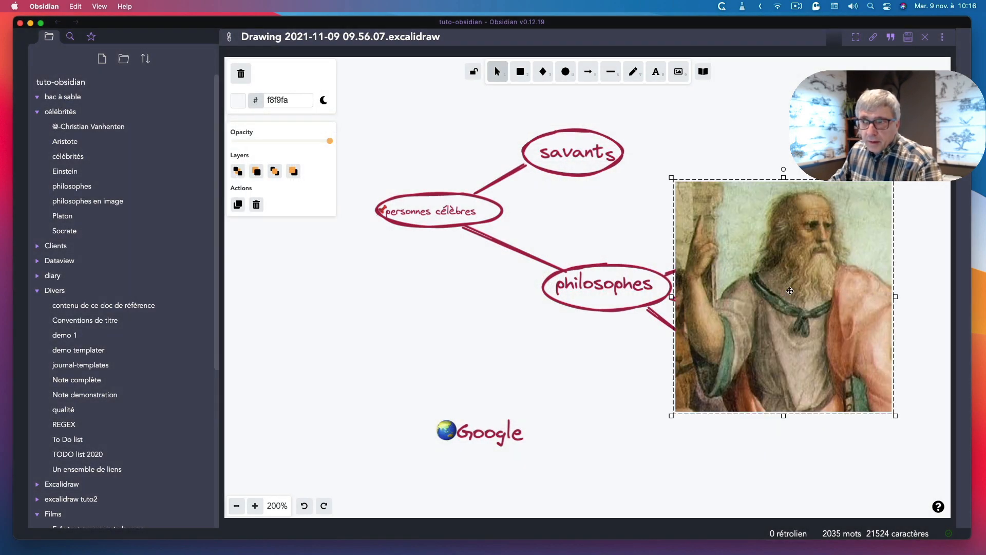
# Shrink the Platon portrait to a small thumbnail and place it just after the Platon label.
pyautogui.moveTo(670, 177); pyautogui.dragTo(757, 334)
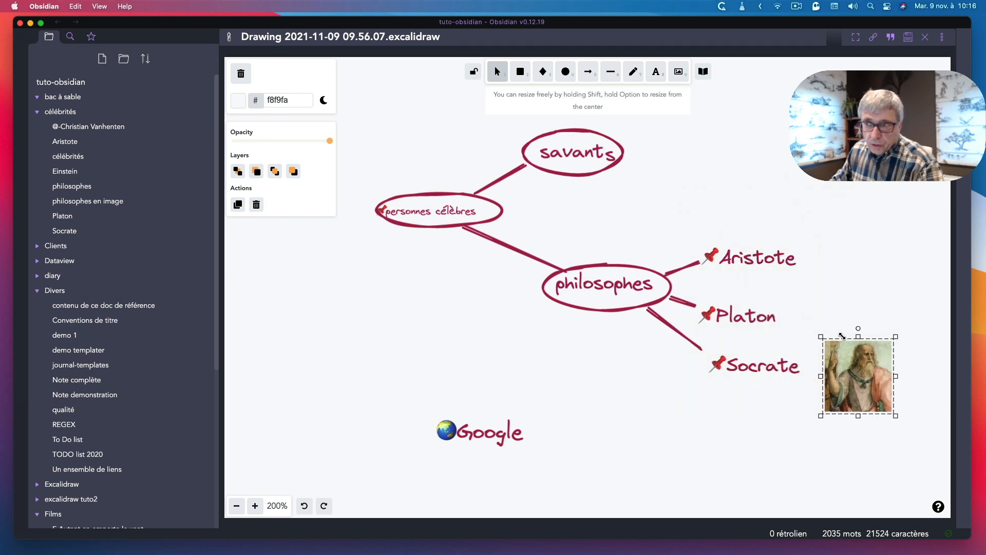
pyautogui.moveTo(778, 367); pyautogui.dragTo(800, 314)
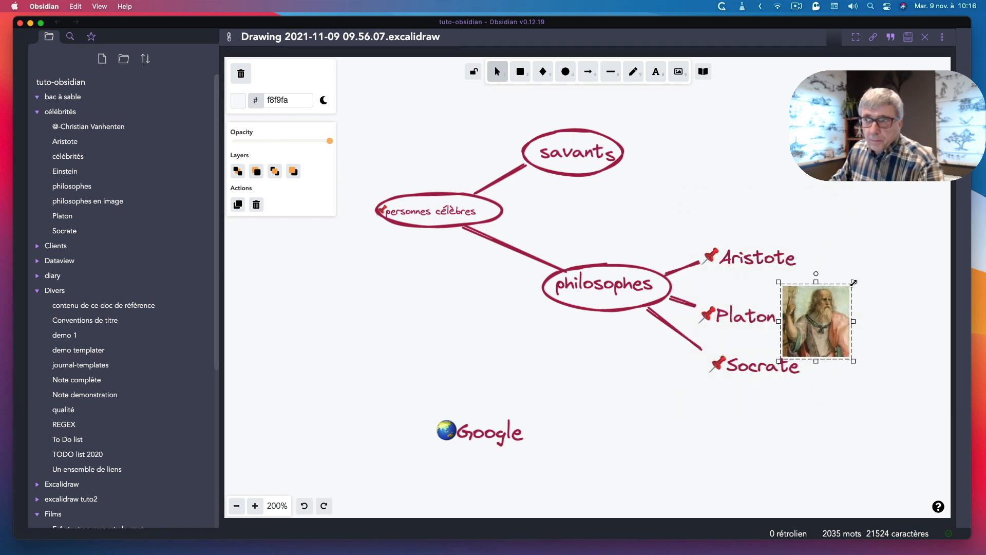
pyautogui.moveTo(854, 282); pyautogui.dragTo(832, 306)
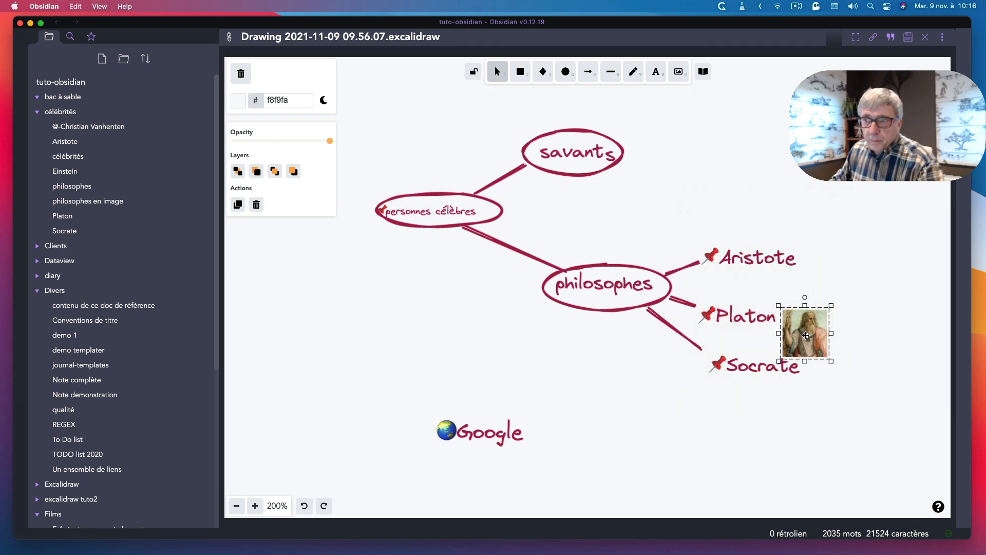
pyautogui.moveTo(805, 336); pyautogui.dragTo(806, 322)
pyautogui.click(850, 388)
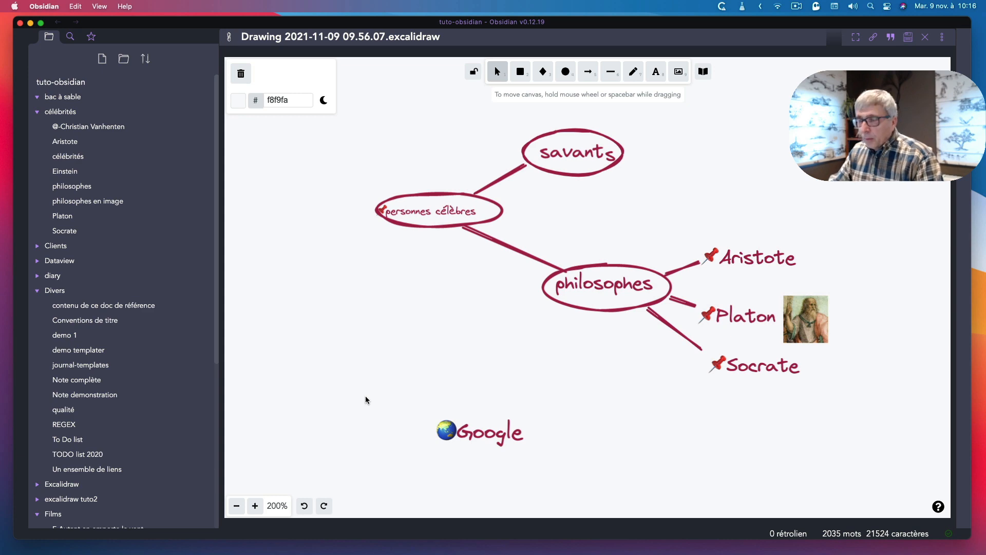
# Insert images/photo-socrate.jpg from the vault, shrink it to a thumbnail and place it beside the Socrate label.
pyautogui.press('super+p')
pyautogui.write('exc')
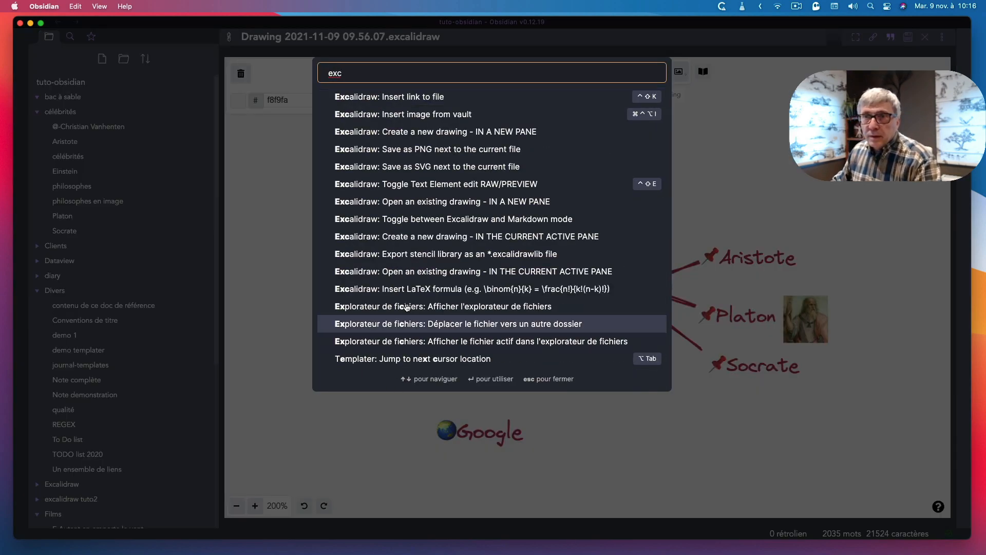
pyautogui.click(422, 114)
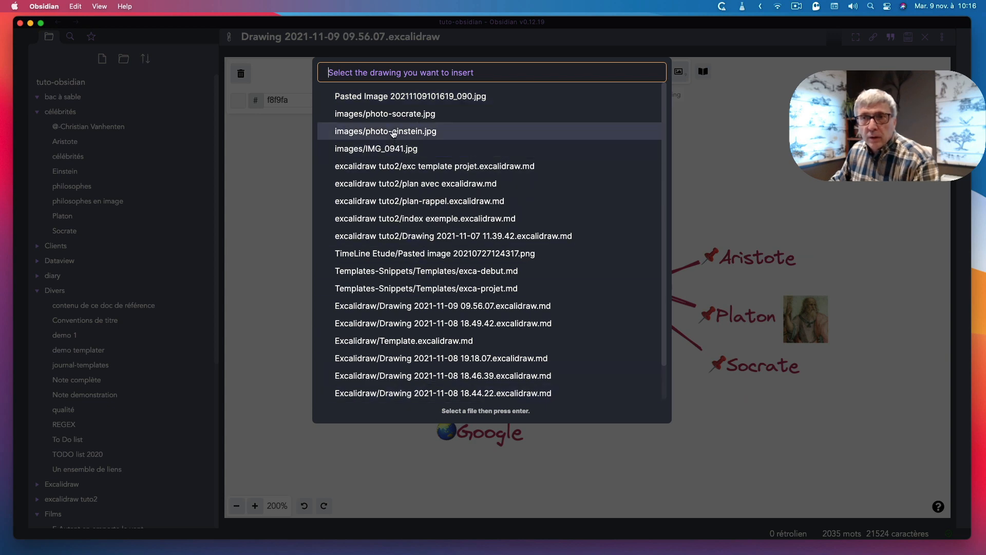
pyautogui.click(391, 114)
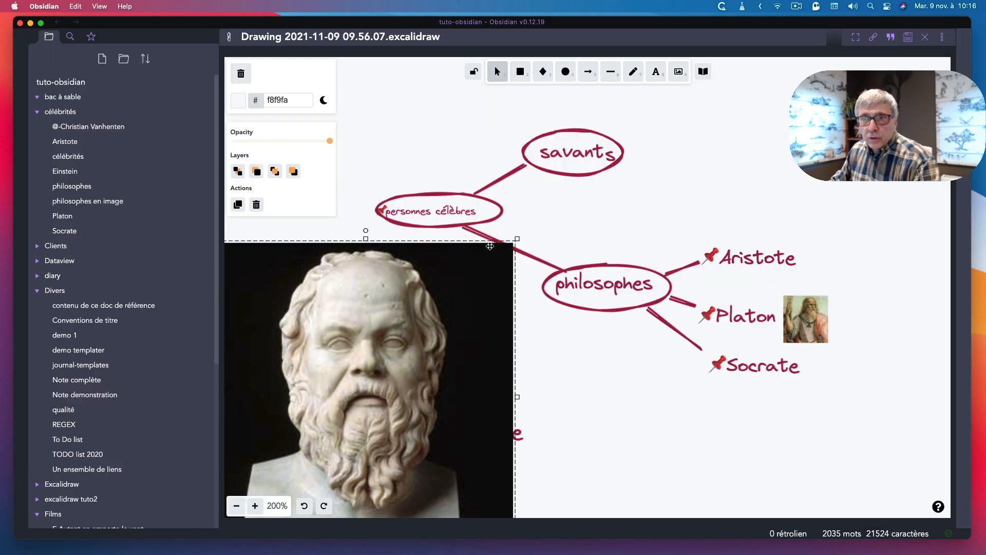
pyautogui.moveTo(517, 238); pyautogui.dragTo(332, 436)
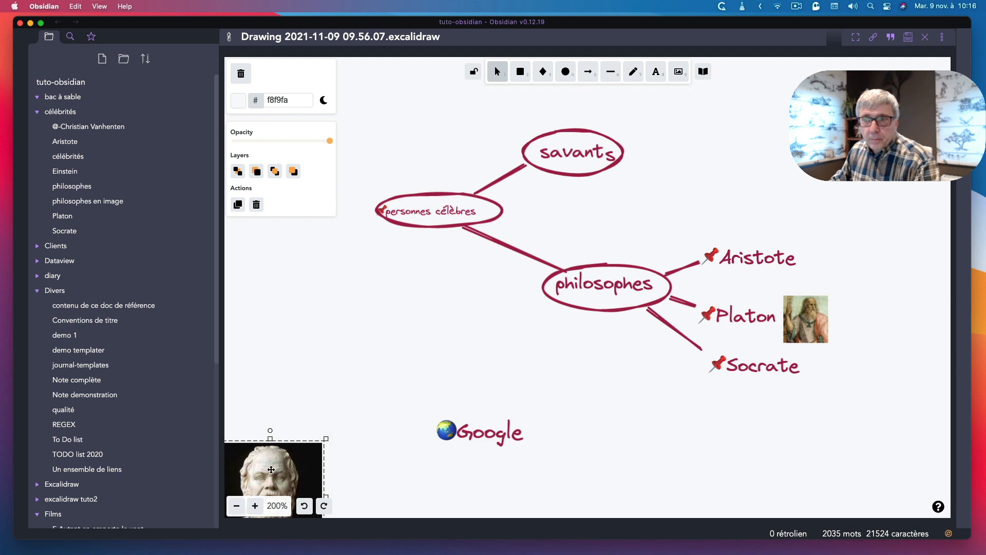
pyautogui.moveTo(287, 468); pyautogui.dragTo(826, 380)
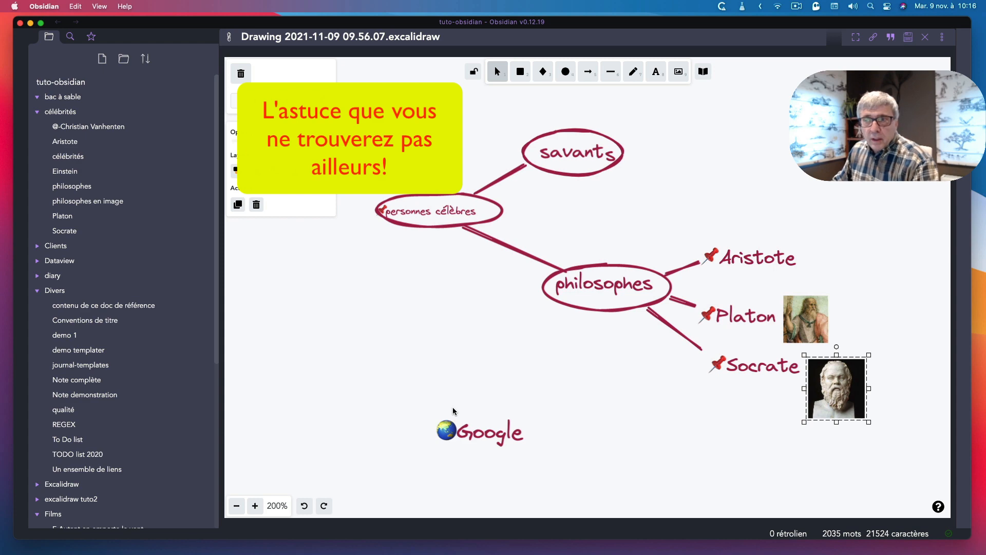
# Add photo-einstein from the images folder to the drawing as a text link, and delete that link.
pyautogui.scroll(-5, 123, 298)
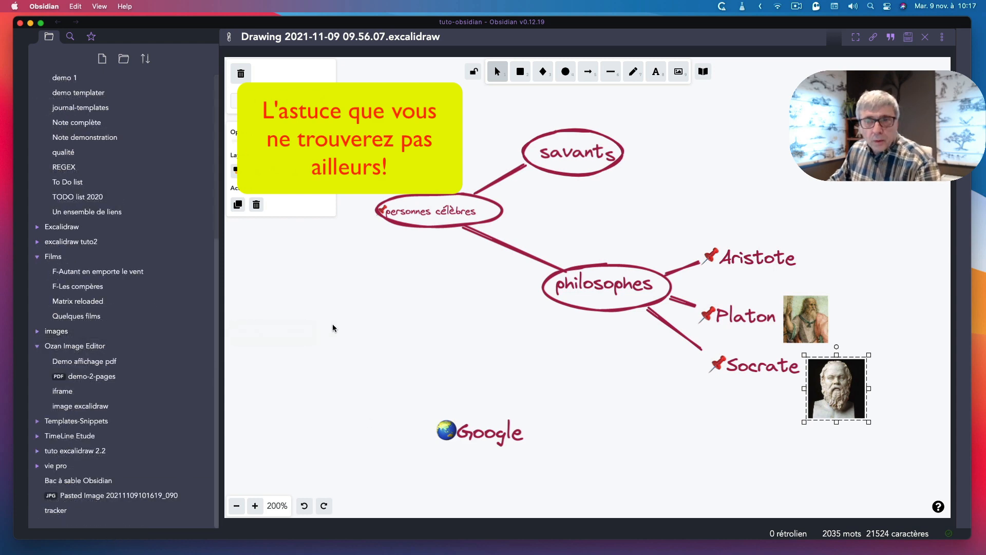
pyautogui.click(37, 331)
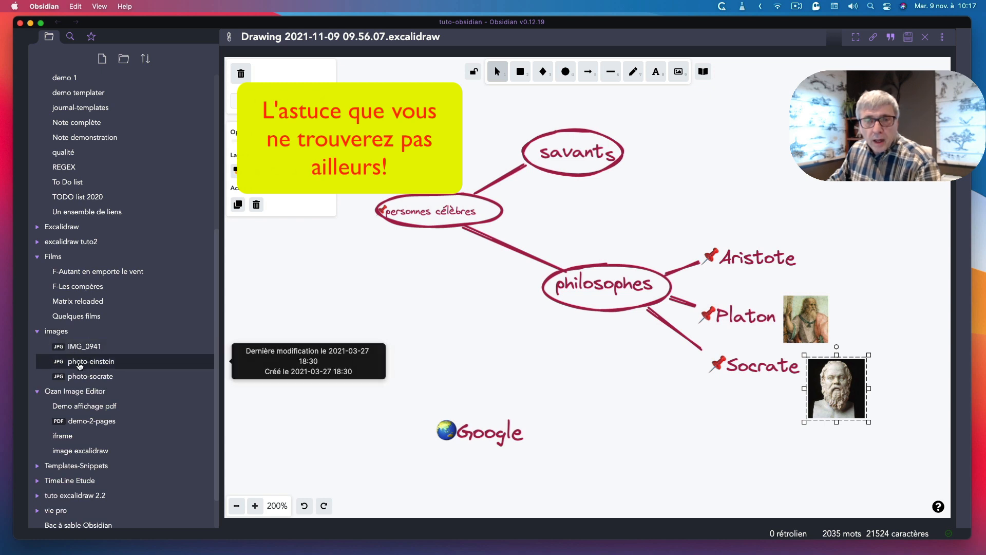
pyautogui.moveTo(80, 365); pyautogui.dragTo(365, 299)
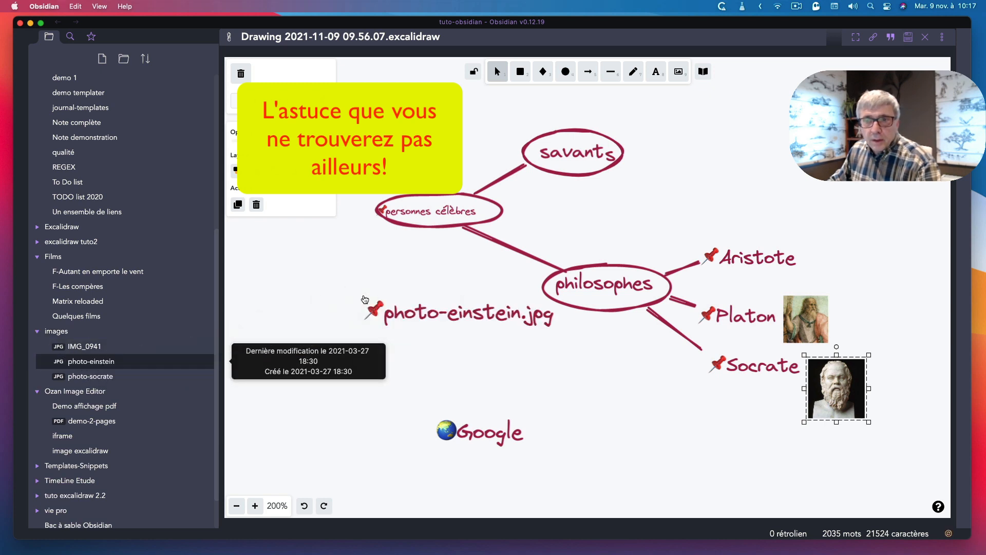
pyautogui.click(405, 313)
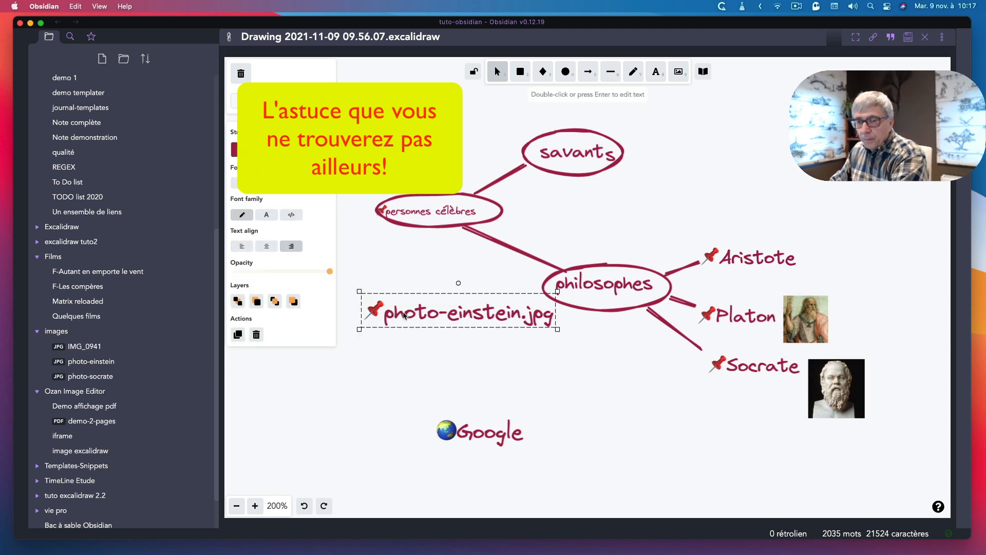
pyautogui.press('BackSpace')
# Insert photo-einstein from the images folder into the drawing as an embedded picture instead of a link.
pyautogui.press('super')
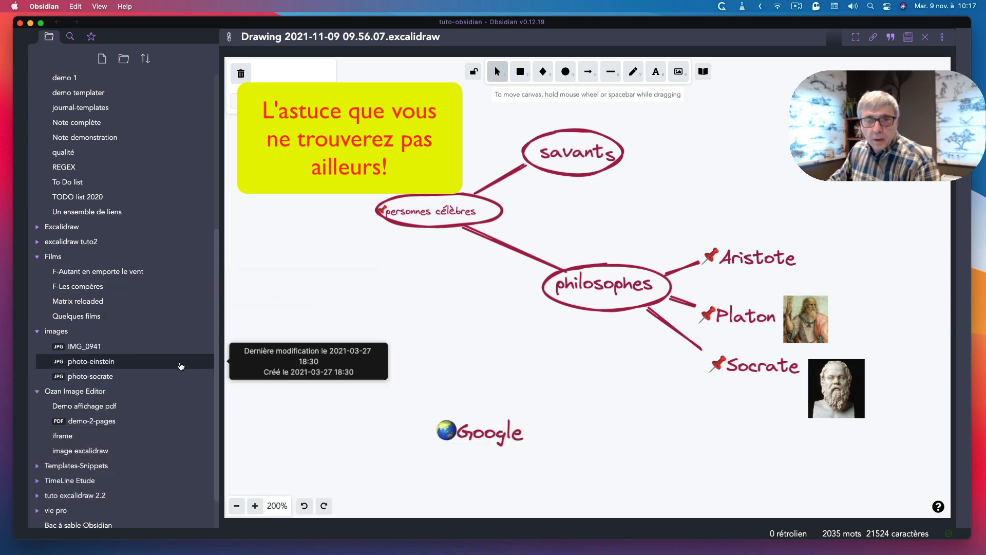
pyautogui.press('super')
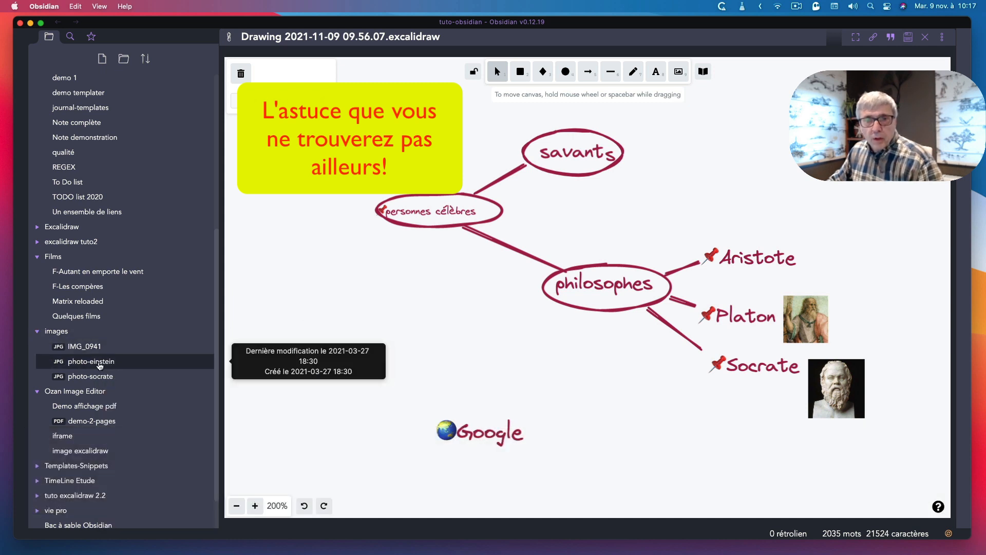
pyautogui.moveTo(99, 366); pyautogui.dragTo(441, 300)
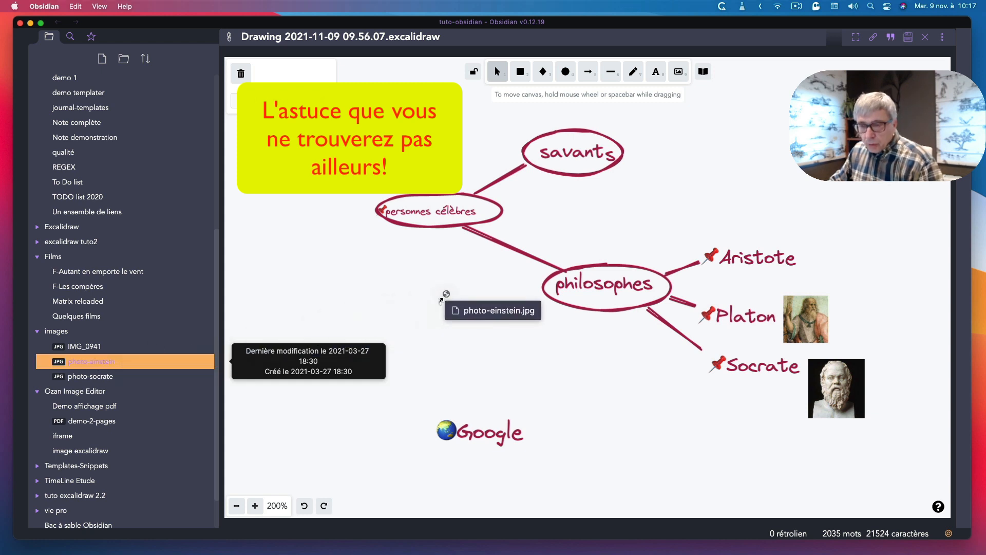
pyautogui.press('ctrl')
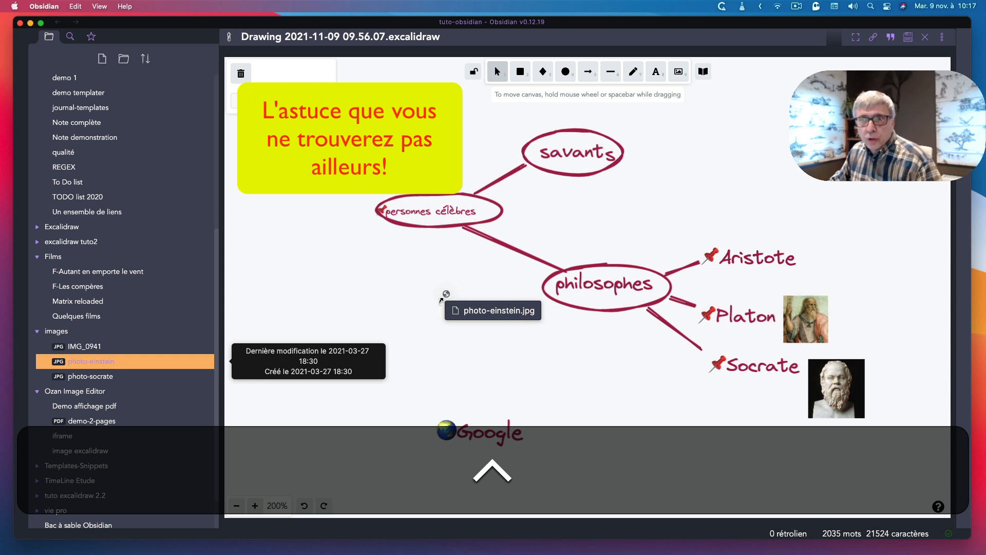
pyautogui.moveTo(441, 300); pyautogui.dragTo(443, 301)
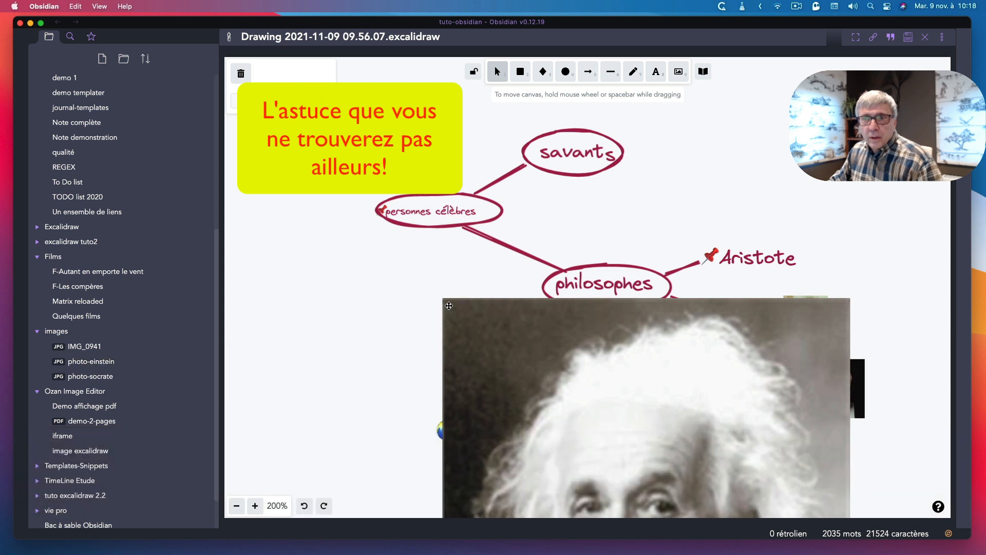
# Shrink the Einstein portrait to a small thumbnail and place it just after the savants bubble.
pyautogui.moveTo(437, 294); pyautogui.dragTo(403, 464)
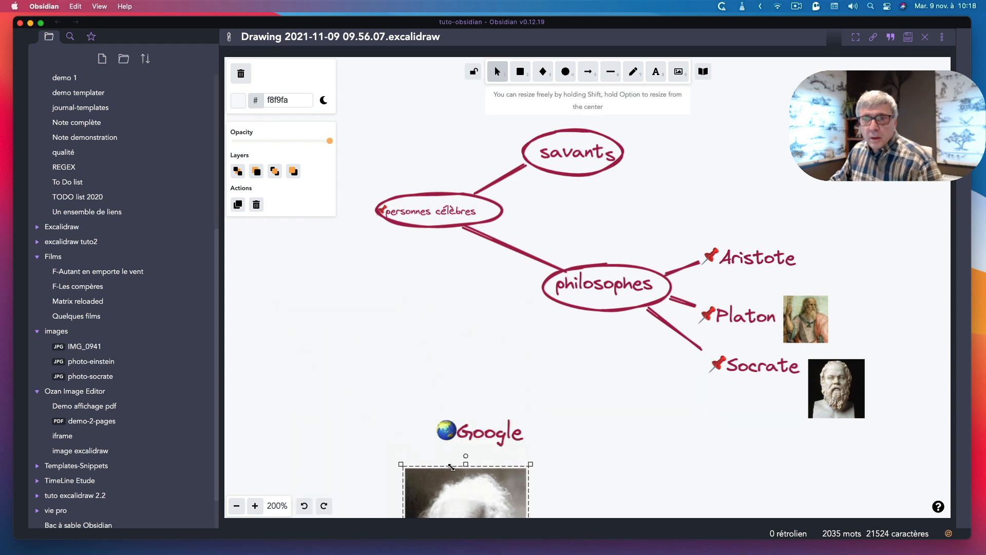
pyautogui.moveTo(466, 476); pyautogui.dragTo(710, 119)
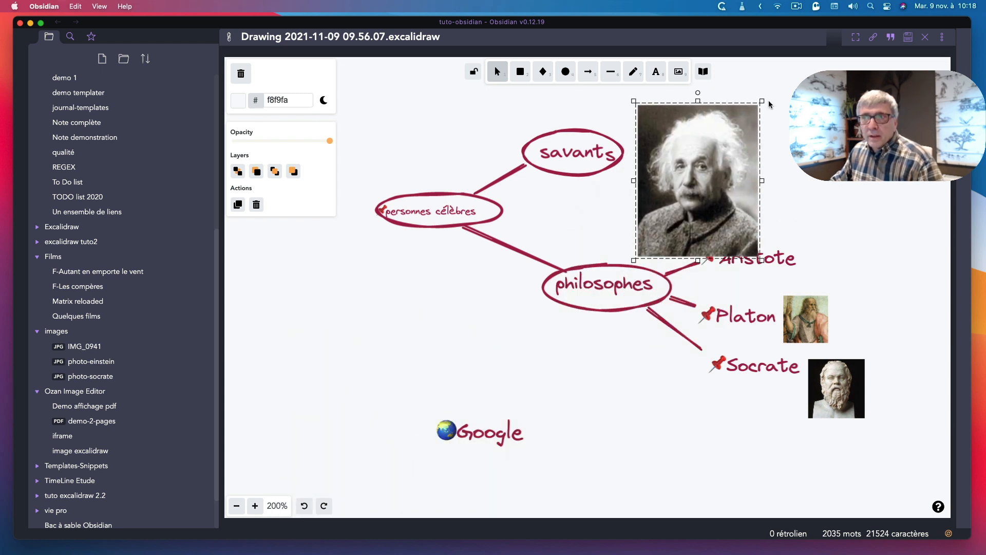
pyautogui.moveTo(763, 100); pyautogui.dragTo(700, 172)
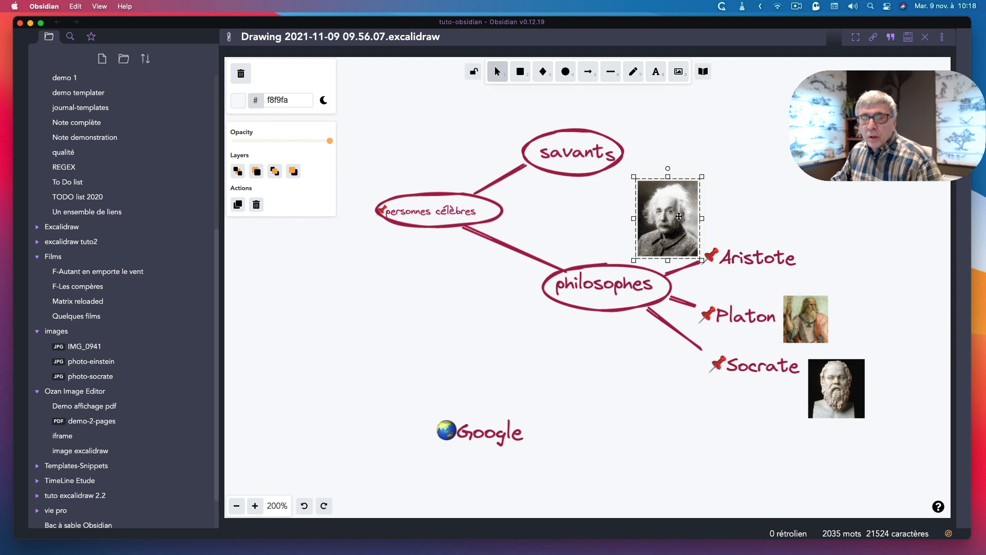
pyautogui.moveTo(678, 213); pyautogui.dragTo(684, 143)
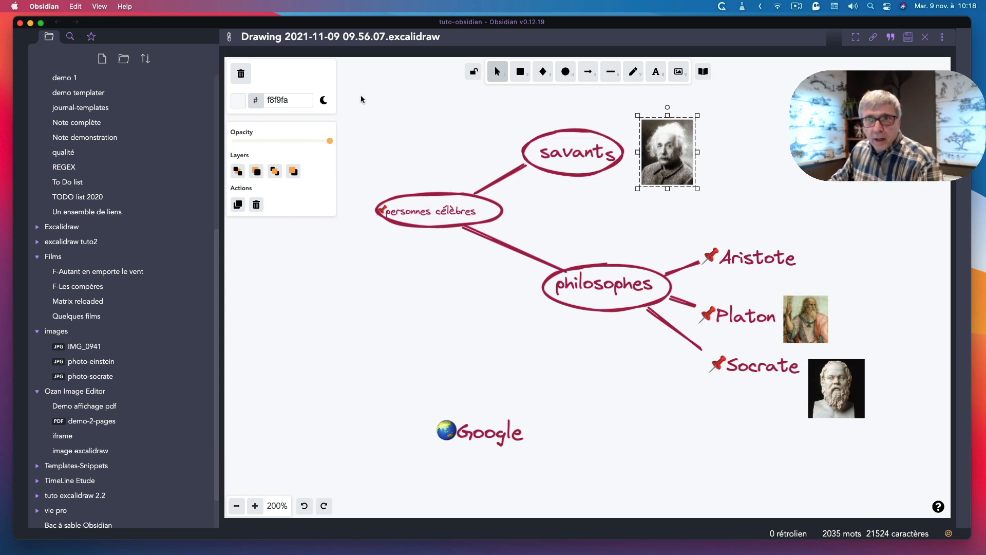
pyautogui.moveTo(360, 95); pyautogui.dragTo(479, 235)
pyautogui.click(588, 261)
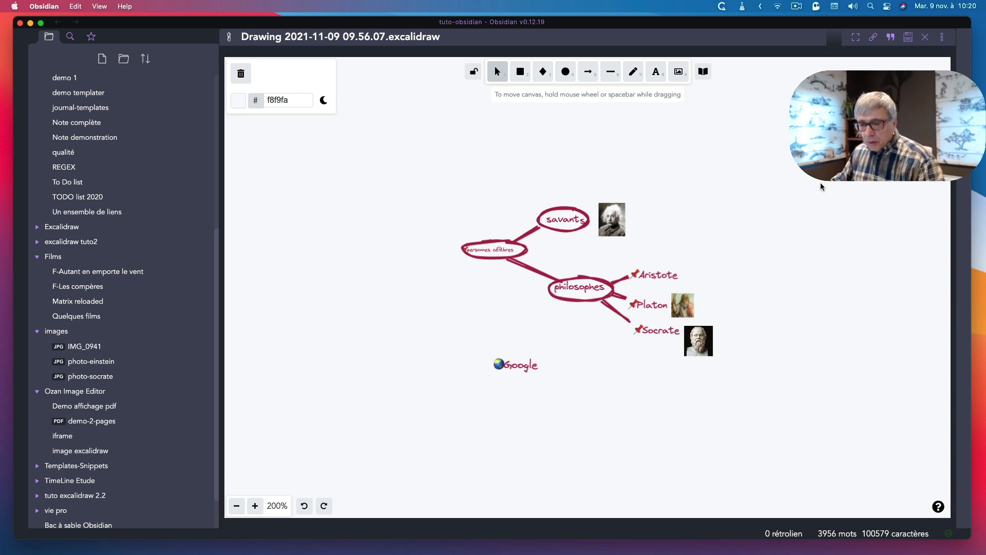
# Copy the philosophes branch with its labels and portraits, and create a new Excalidraw drawing in a new pane.
pyautogui.moveTo(836, 233); pyautogui.dragTo(536, 368)
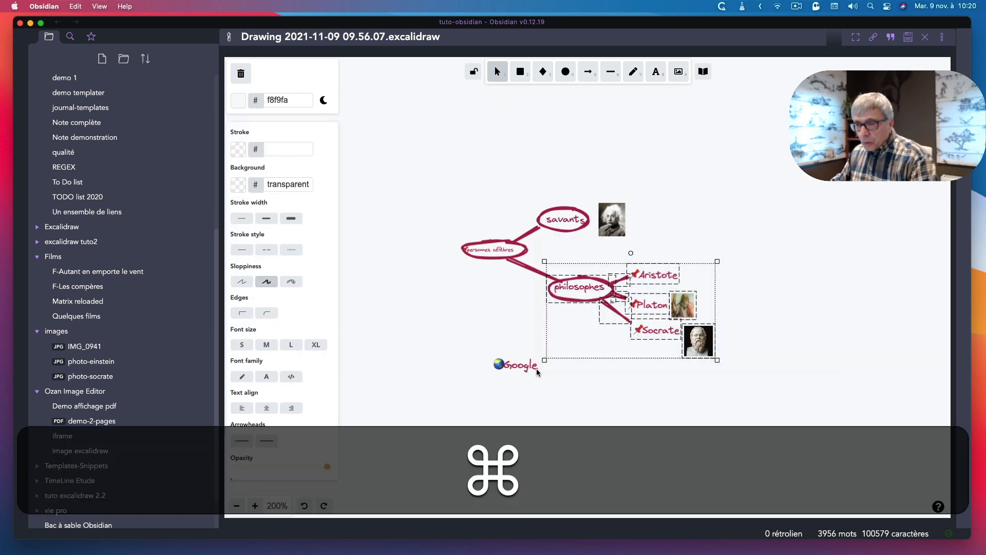
pyautogui.press('super+c')
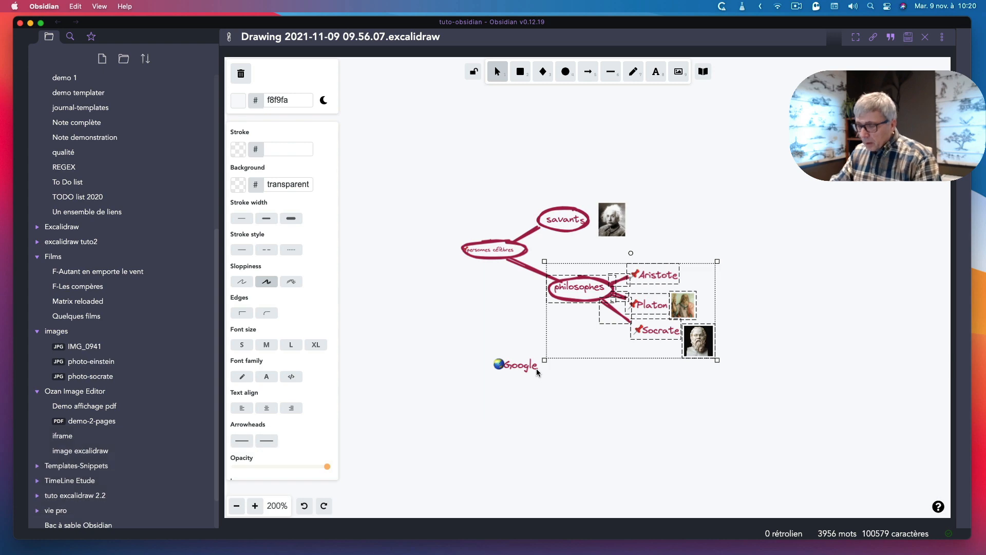
pyautogui.press('super+p')
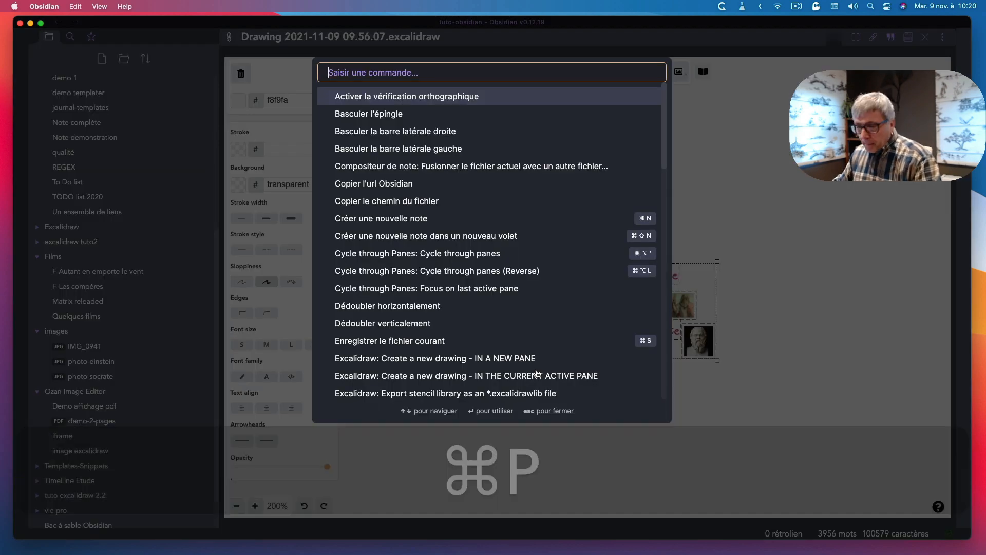
pyautogui.write('exc')
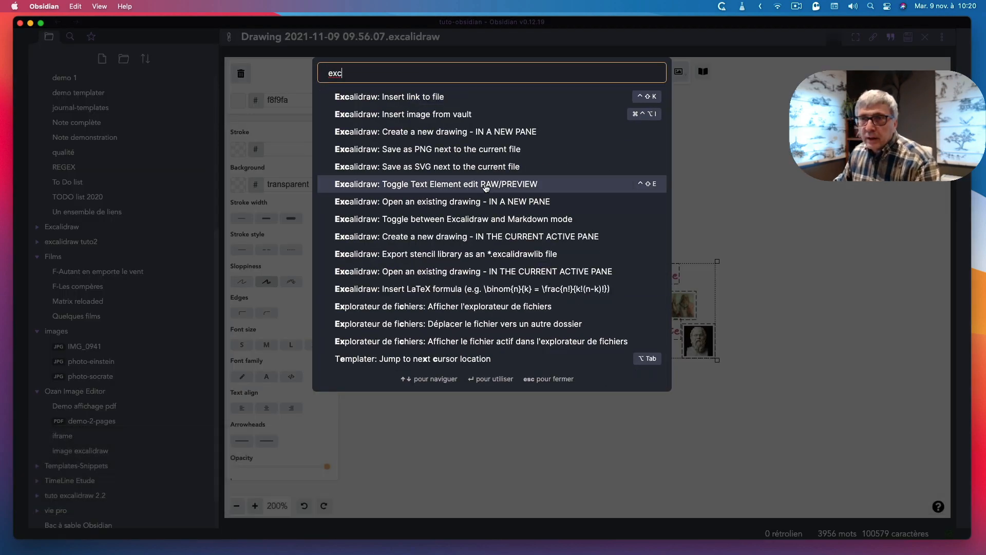
pyautogui.click(435, 136)
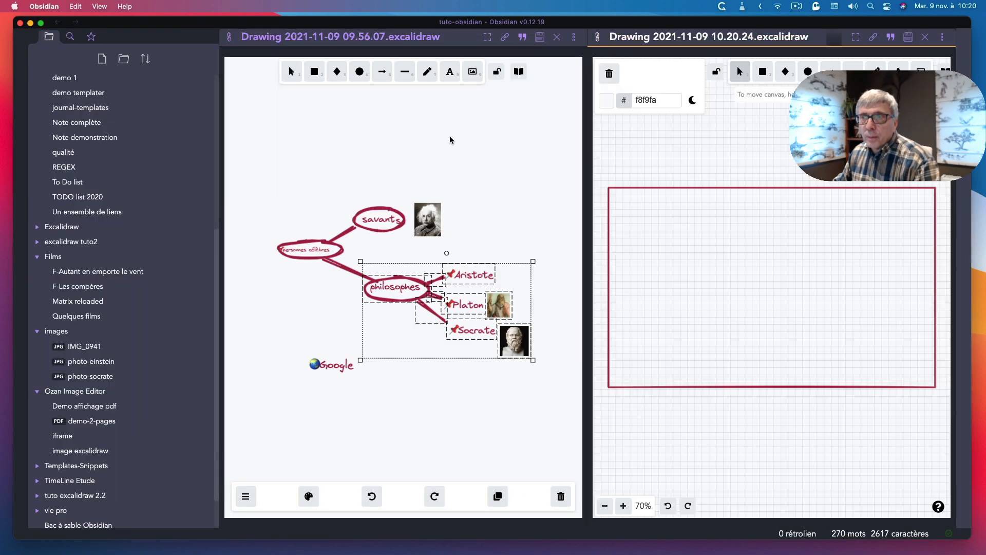
# Delete the template rectangle from the new drawing and paste the copied philosophes branch there.
pyautogui.click(633, 189)
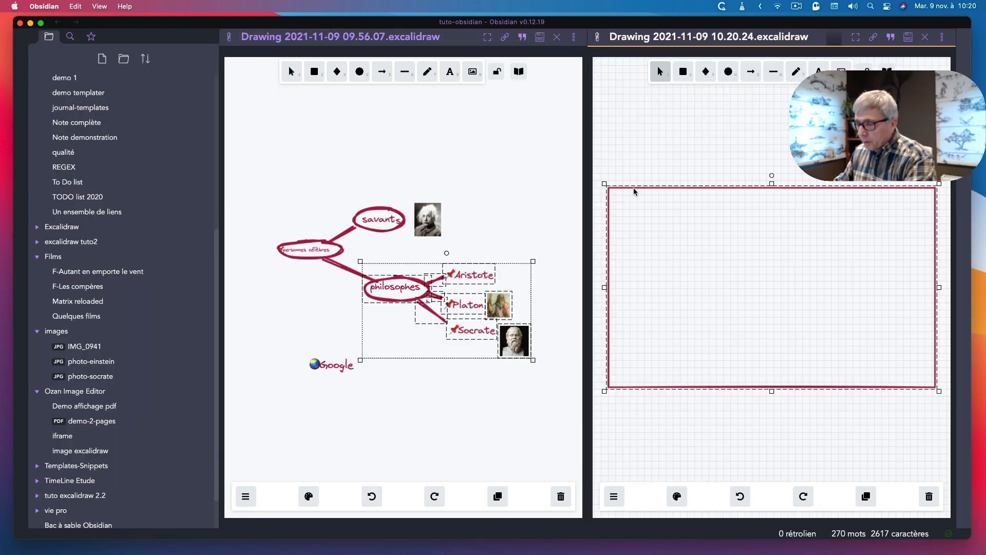
pyautogui.press('BackSpace')
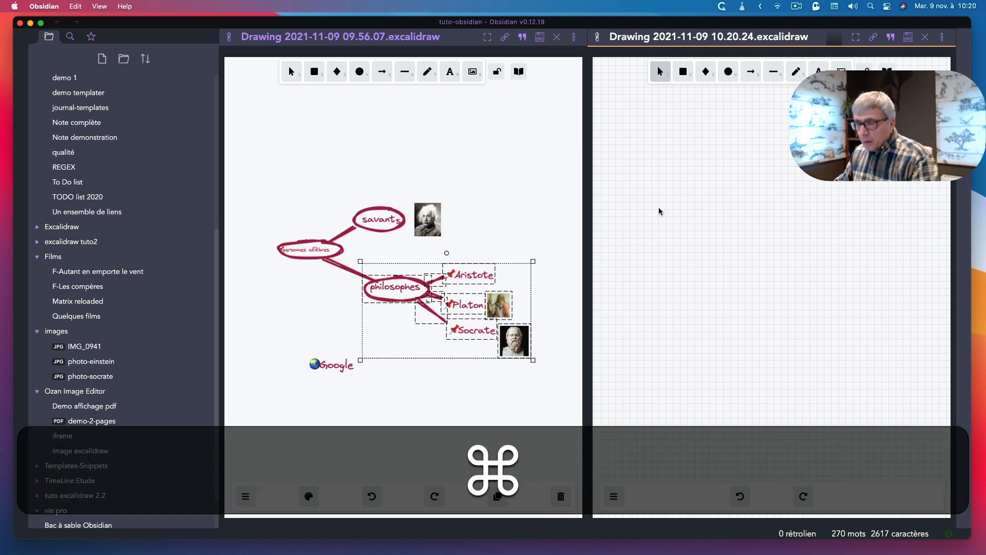
pyautogui.press('cmd+v')
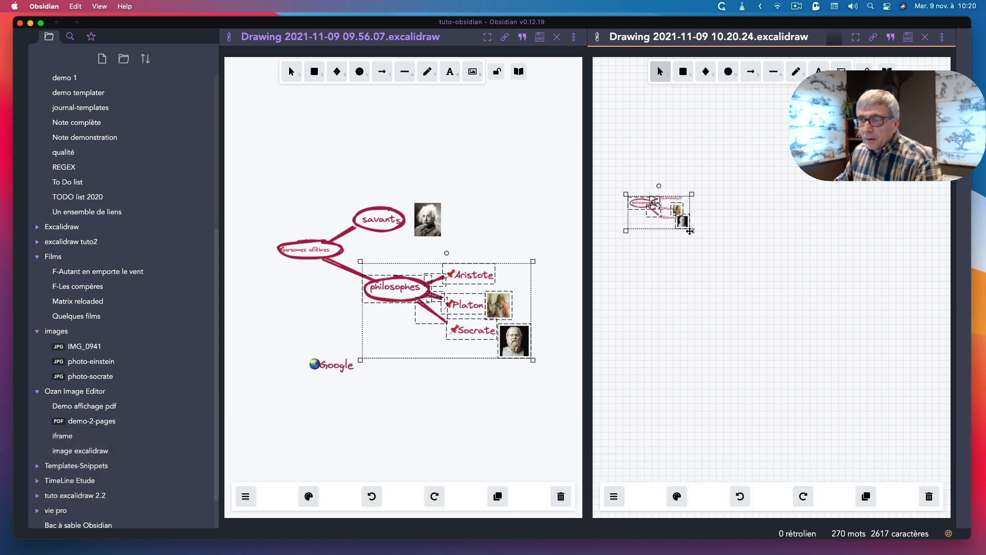
pyautogui.click(736, 236)
# Enlarge the pasted branch and move the Platon and Socrate portraits clear of their labels.
pyautogui.moveTo(616, 178); pyautogui.dragTo(867, 327)
pyautogui.click(754, 142)
pyautogui.moveTo(813, 250); pyautogui.dragTo(848, 249)
pyautogui.moveTo(841, 291); pyautogui.dragTo(867, 286)
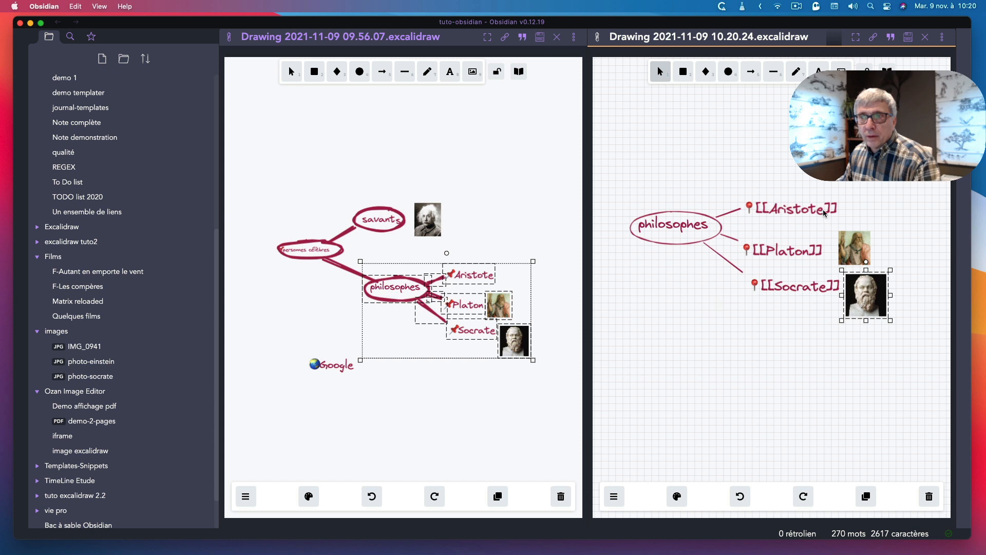
pyautogui.click(738, 161)
pyautogui.click(494, 191)
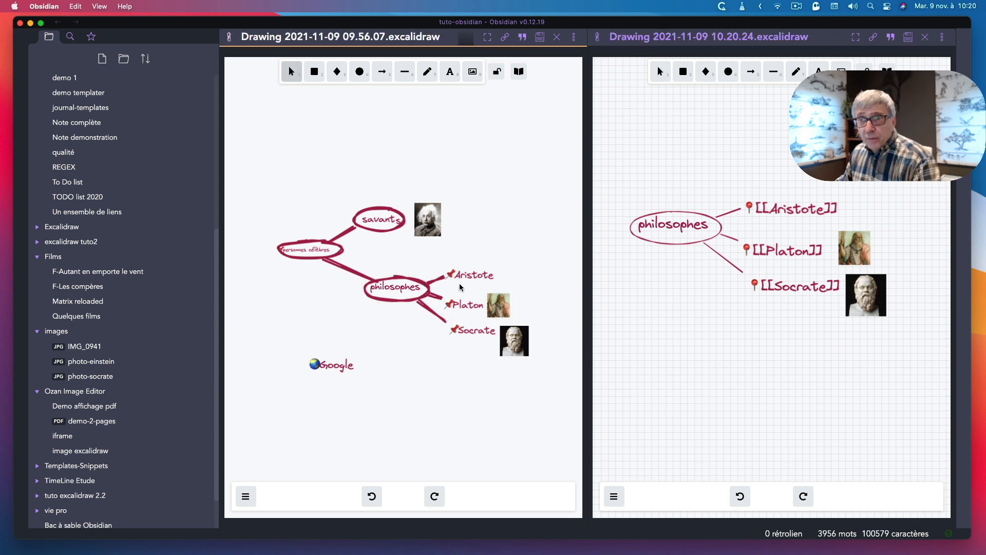
# Rename the new drawing as exc philo.excalidraw.
pyautogui.click(679, 149)
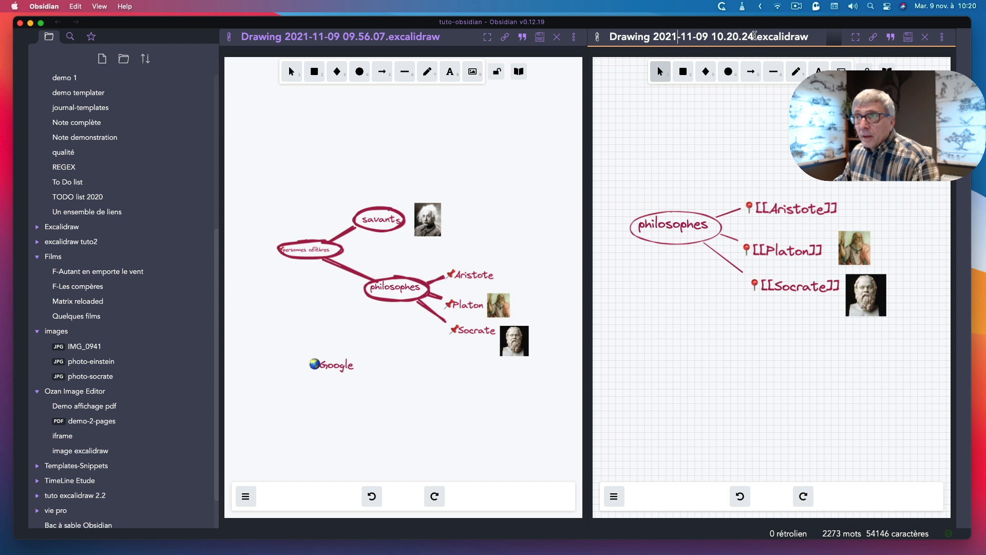
pyautogui.tripleClick(743, 35)
pyautogui.press('BackSpace')
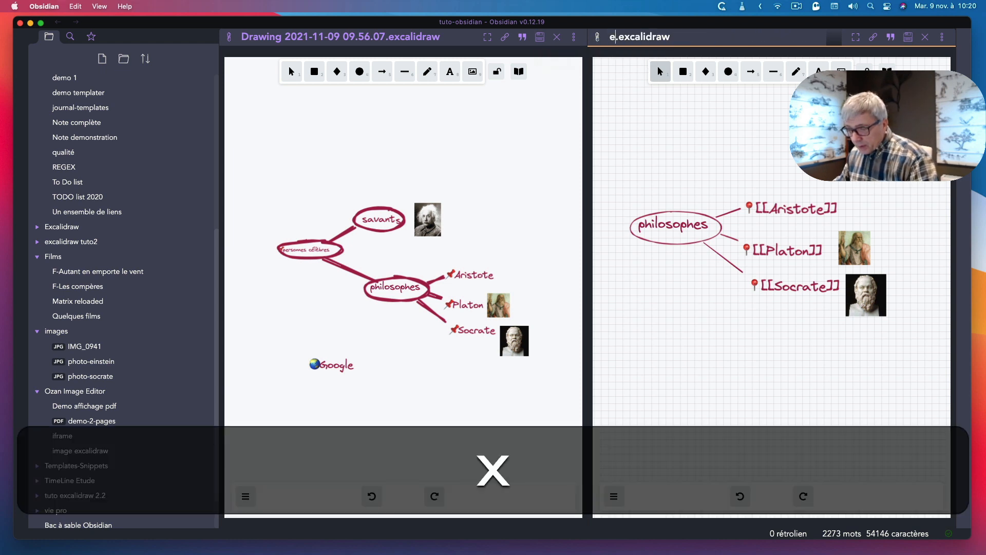
pyautogui.write('exc phi')
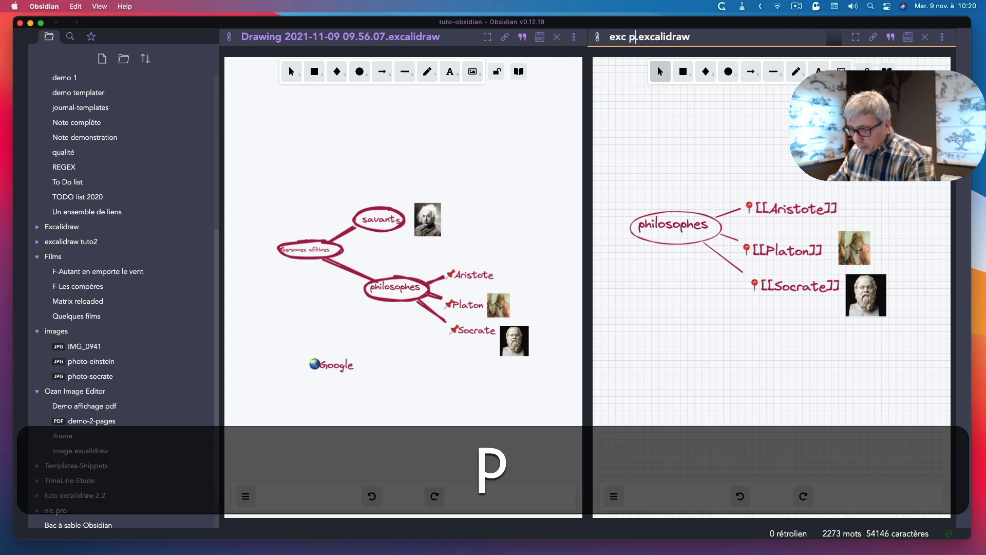
pyautogui.write('lo')
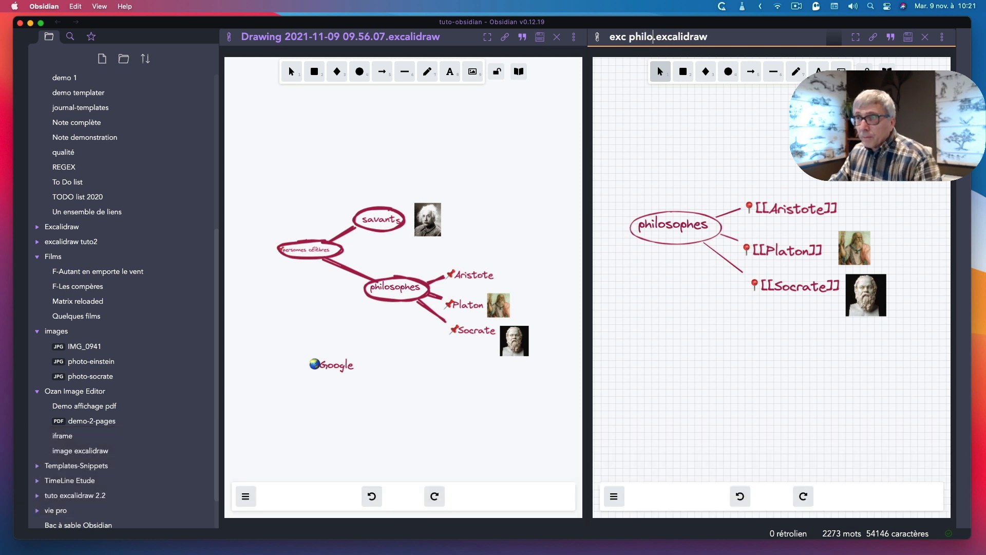
pyautogui.press('Return')
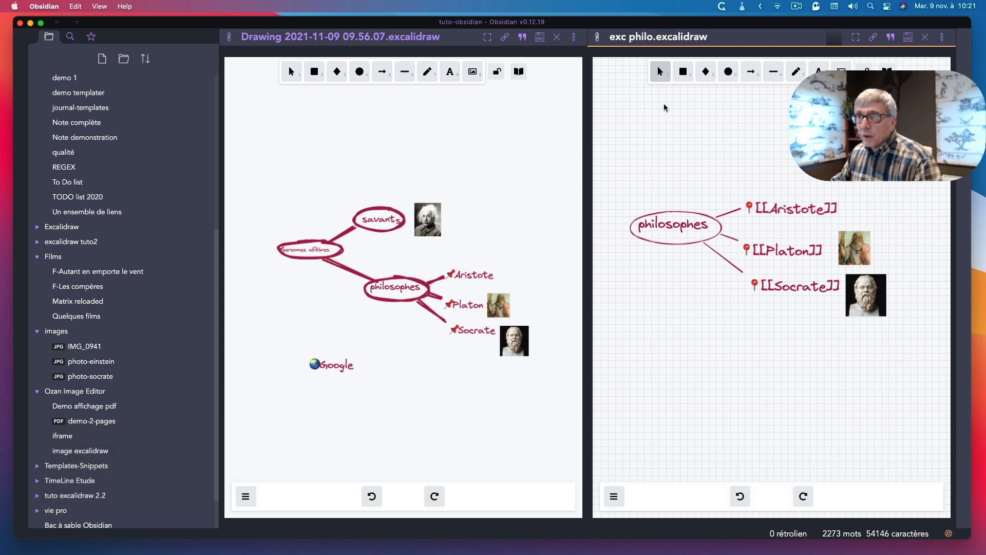
# Close the exc philo drawing and delete the philosophes branch with its portraits from the original mind map.
pyautogui.click(926, 39)
pyautogui.moveTo(756, 249); pyautogui.dragTo(531, 354)
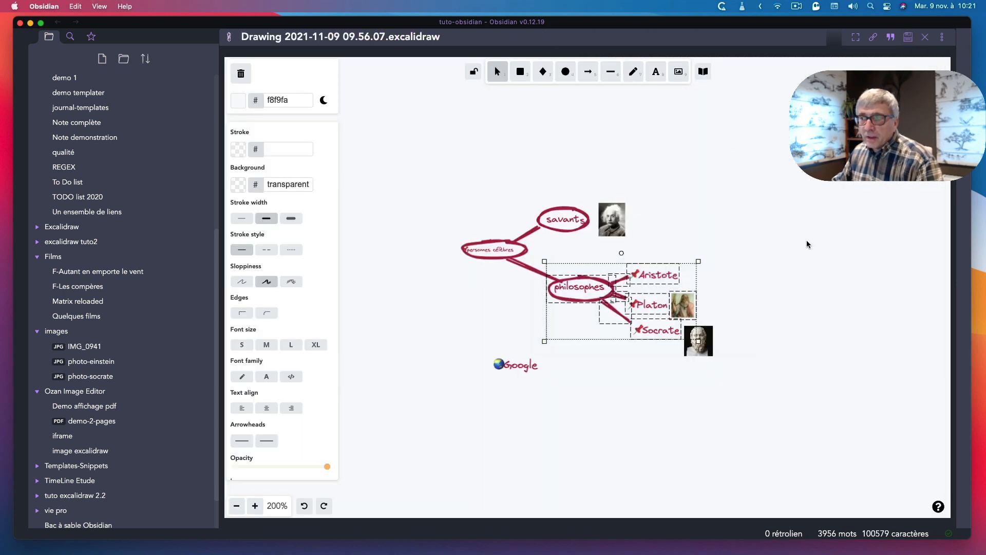
pyautogui.moveTo(806, 241); pyautogui.dragTo(544, 365)
pyautogui.press('BackSpace')
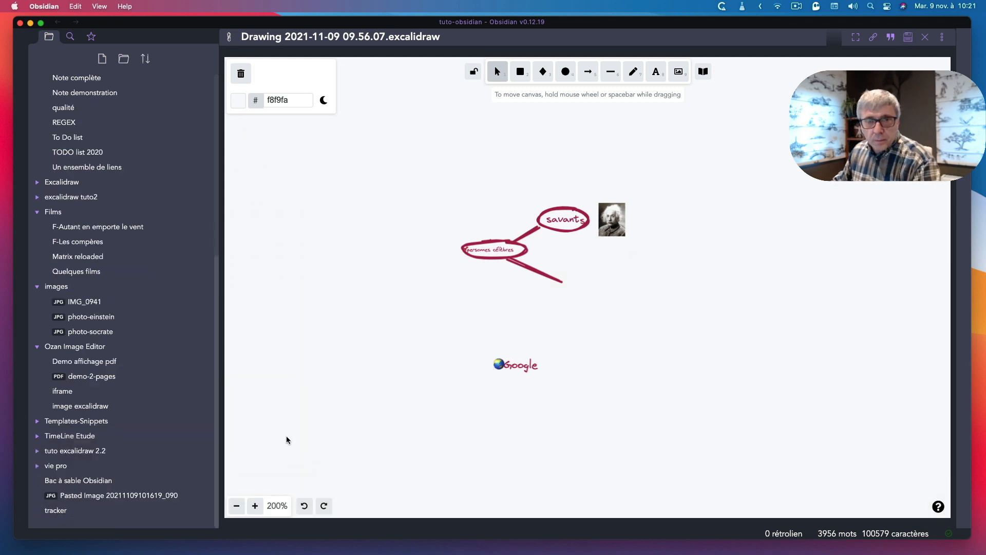
# Embed exc philo.excalidraw from the Excalidraw folder into the mind map and fit it at the end of the lower connector.
pyautogui.click(37, 184)
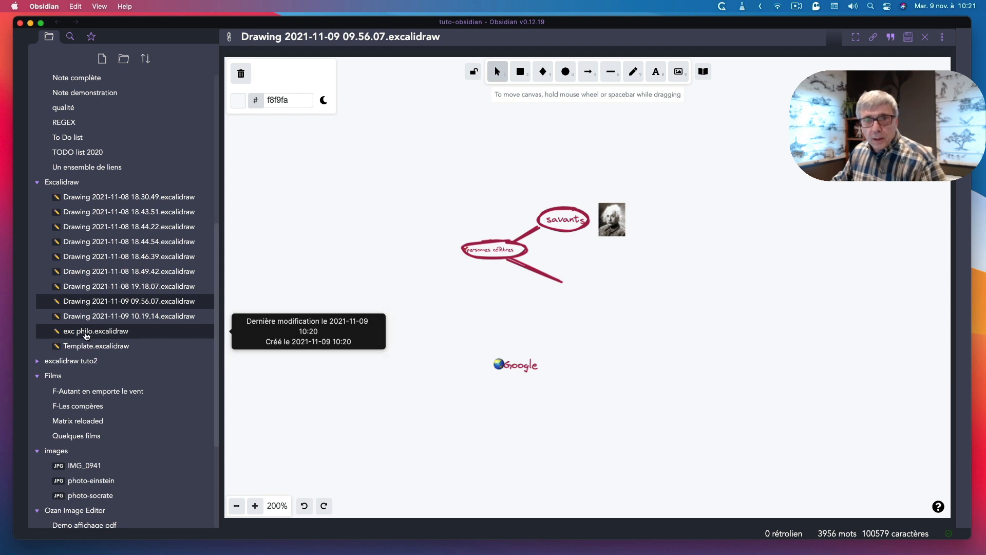
pyautogui.moveTo(88, 335); pyautogui.dragTo(616, 294)
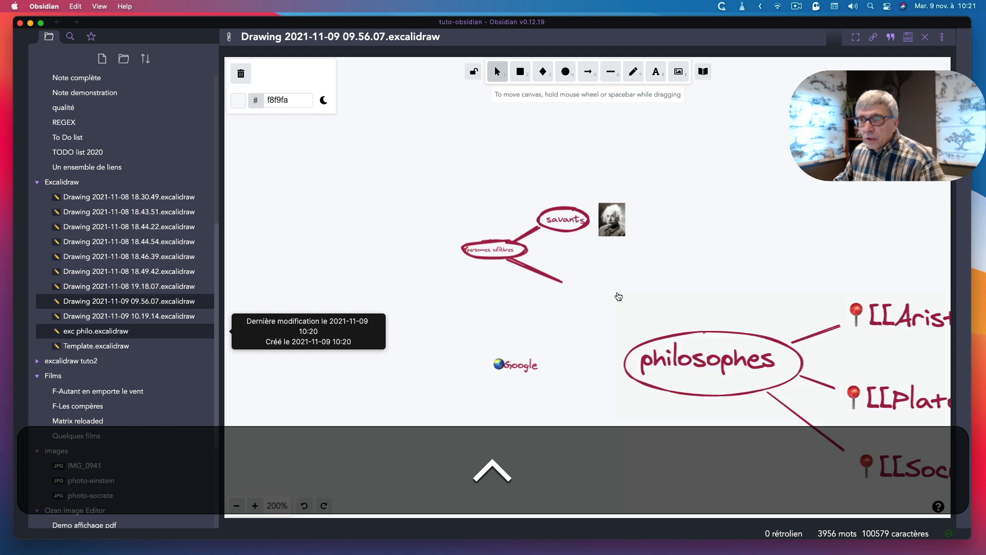
pyautogui.moveTo(680, 387)
pyautogui.mouseDown()
pyautogui.moveTo(625, 346)
pyautogui.moveTo(556, 262)
pyautogui.moveTo(612, 274)
pyautogui.moveTo(800, 363)
pyautogui.moveTo(567, 292)
pyautogui.moveTo(574, 284)
pyautogui.moveTo(667, 320)
pyautogui.moveTo(589, 272)
pyautogui.mouseUp()
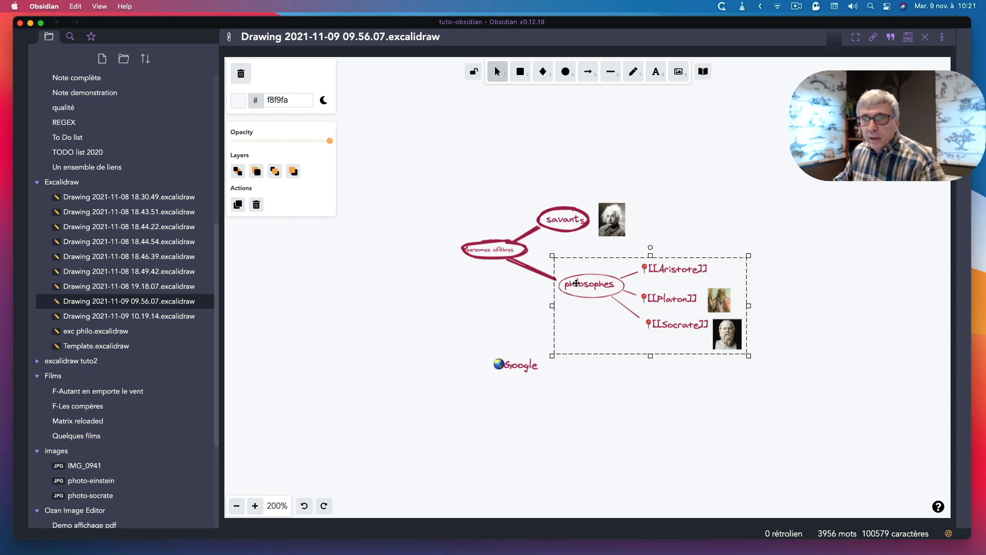
# Send the embedded philosophes drawing to the back so the connector line lies in front of it.
pyautogui.click(293, 171)
pyautogui.click(256, 172)
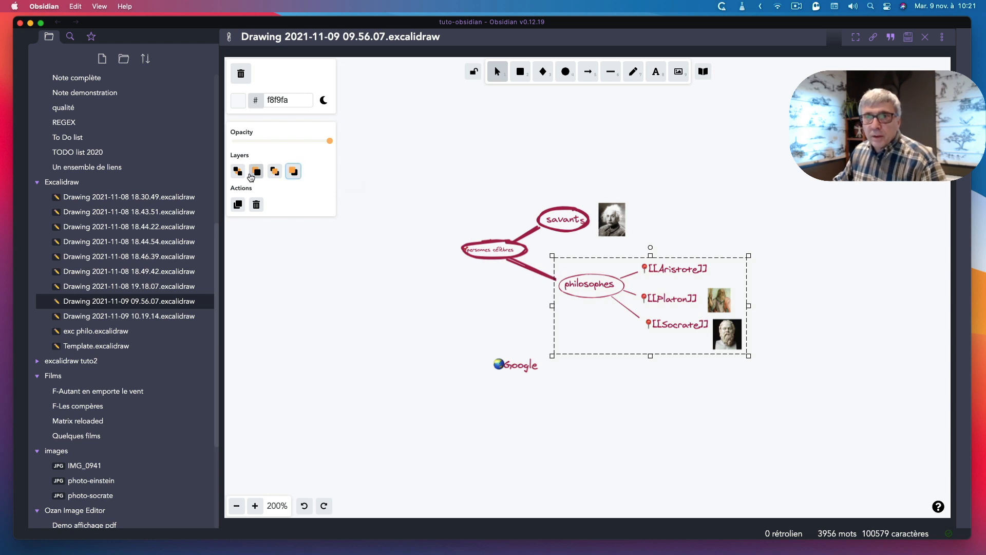
pyautogui.click(258, 176)
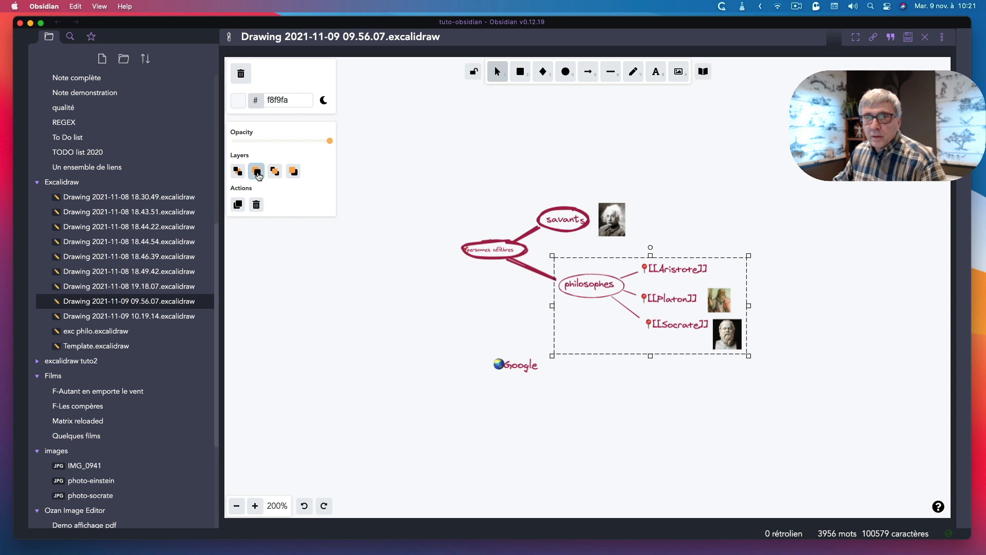
pyautogui.click(239, 176)
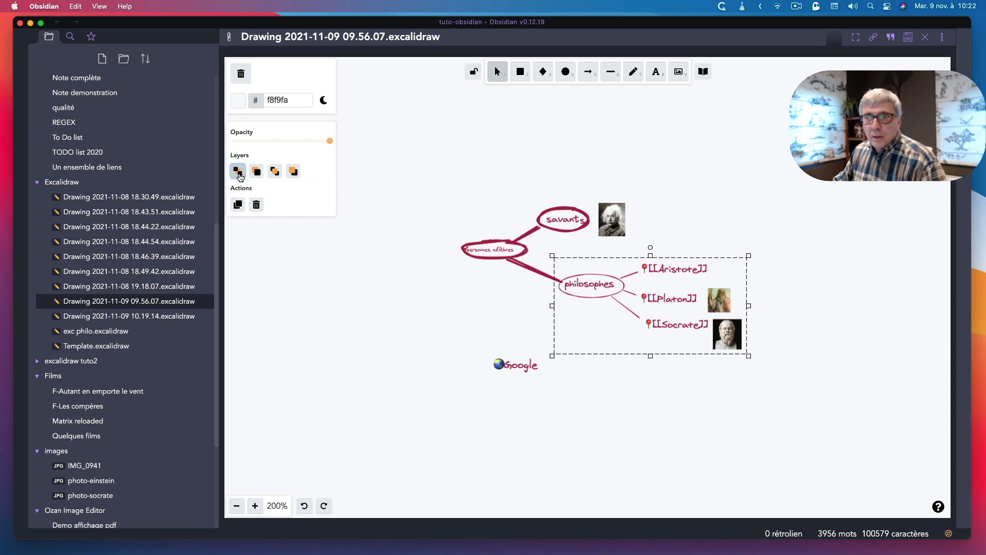
pyautogui.click(725, 186)
# Follow the personnes célèbres link to its célébrités note and return to the mind map.
pyautogui.press('alt+super+Left')
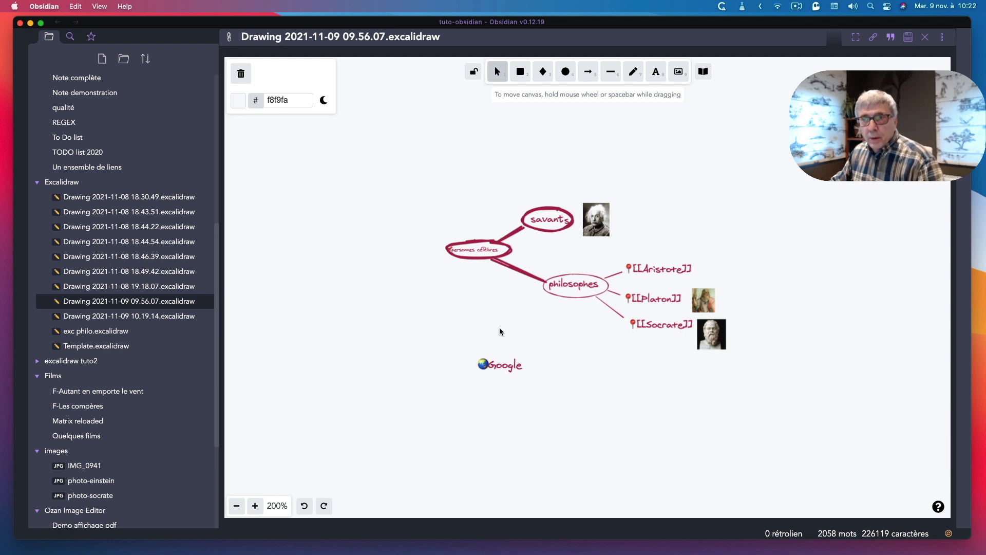
pyautogui.keyDown('super'); pyautogui.click(478, 250); pyautogui.keyUp('super')
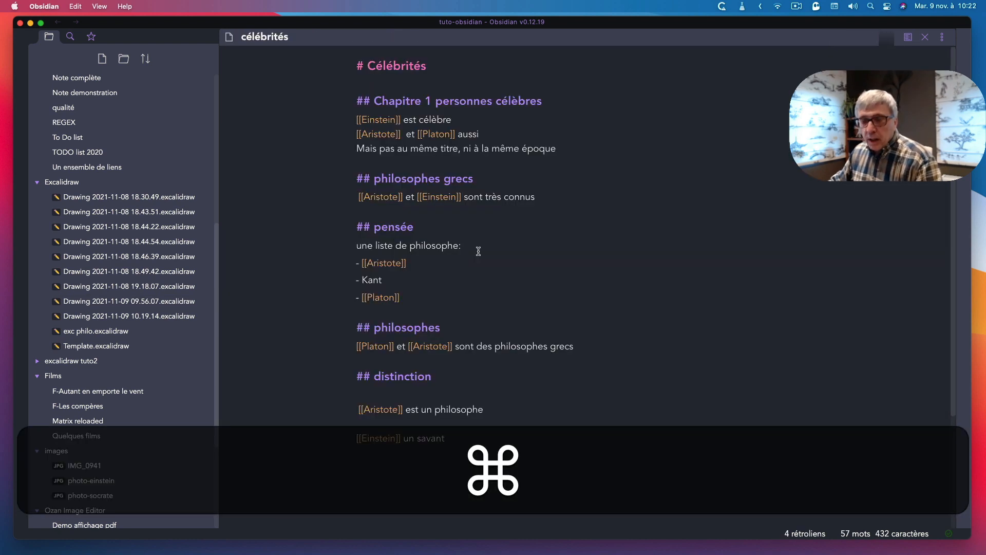
pyautogui.press('alt+super+Left')
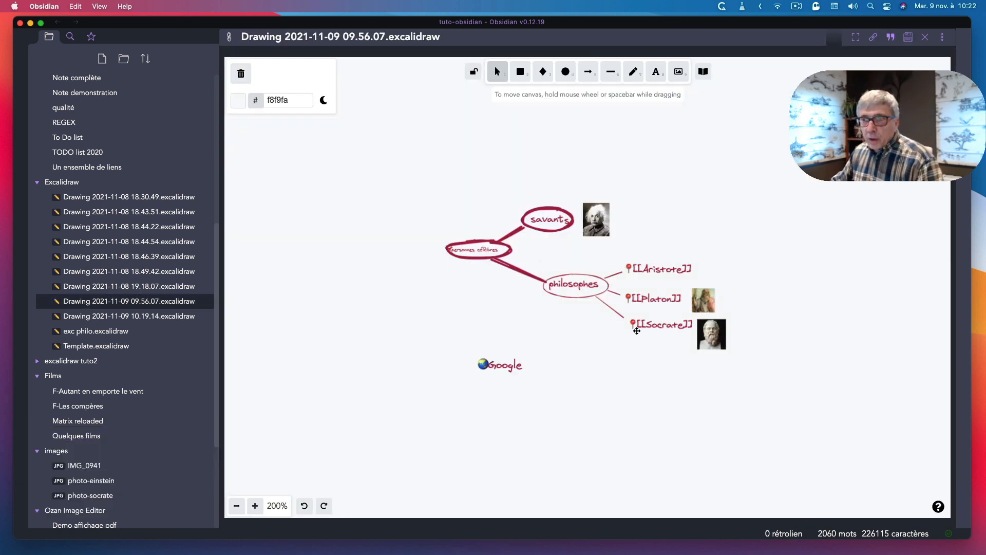
# Open the embedded exc philo drawing, follow its Aristote link to the note, and return to the mind map.
pyautogui.keyDown('super'); pyautogui.click(647, 307); pyautogui.keyUp('super')
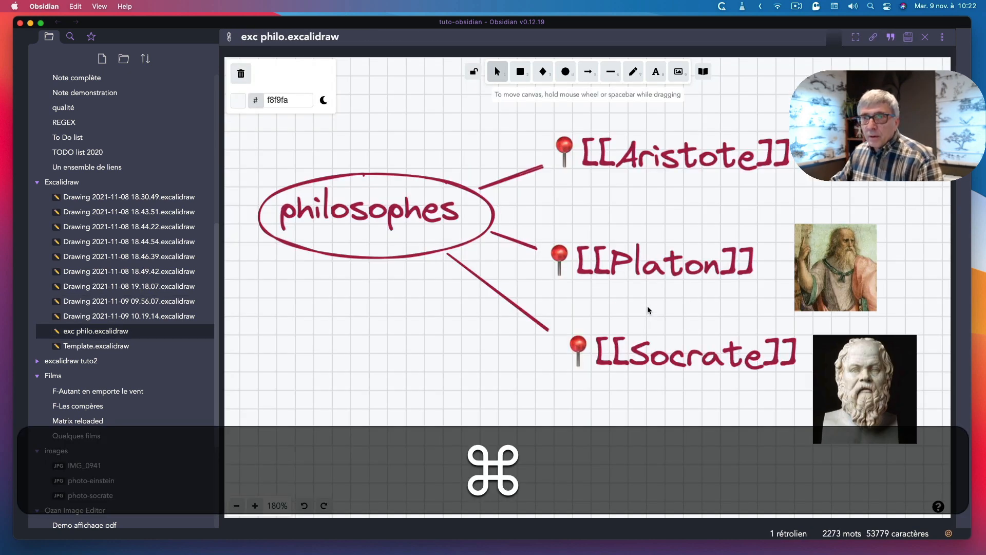
pyautogui.keyDown('super'); pyautogui.click(689, 156); pyautogui.keyUp('super')
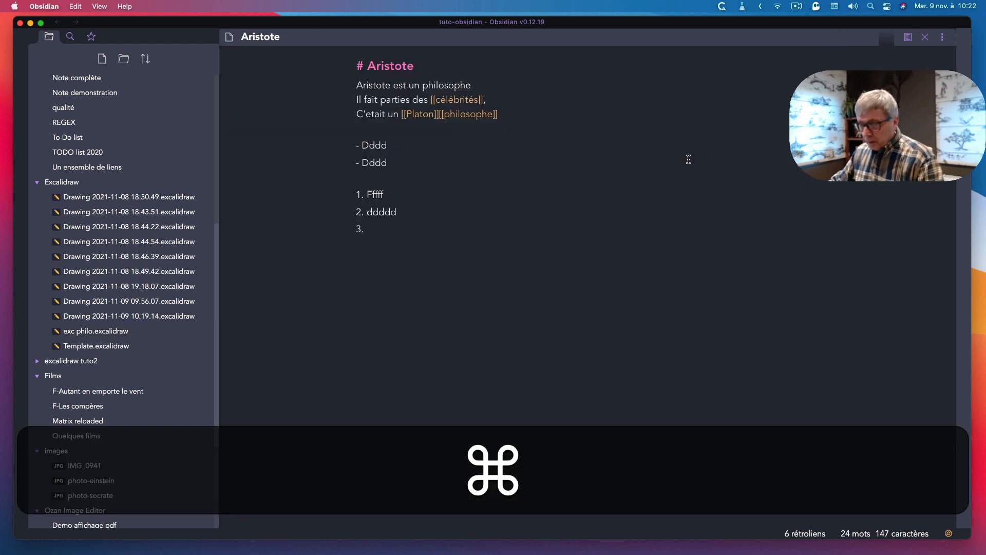
pyautogui.press('alt+super+Left')
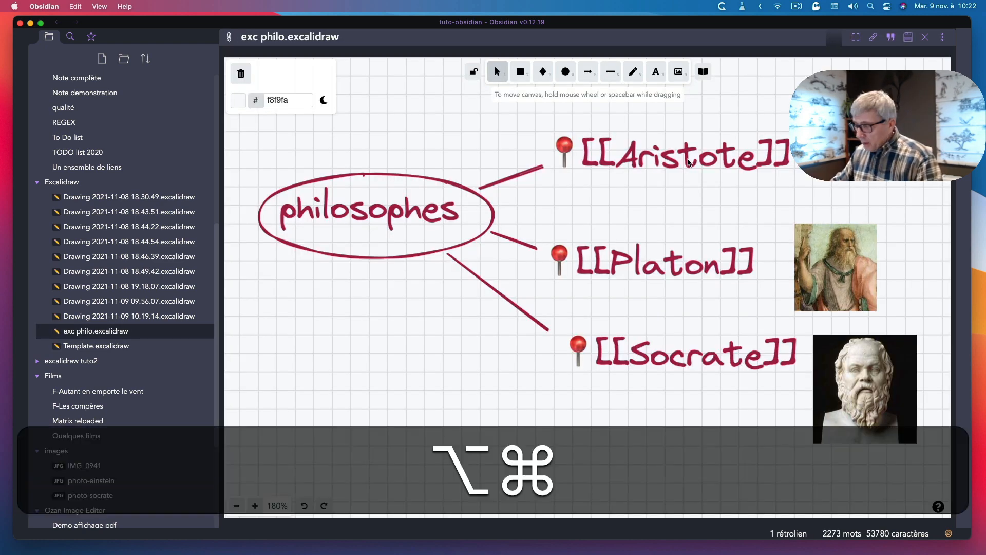
pyautogui.press('alt+super+Left')
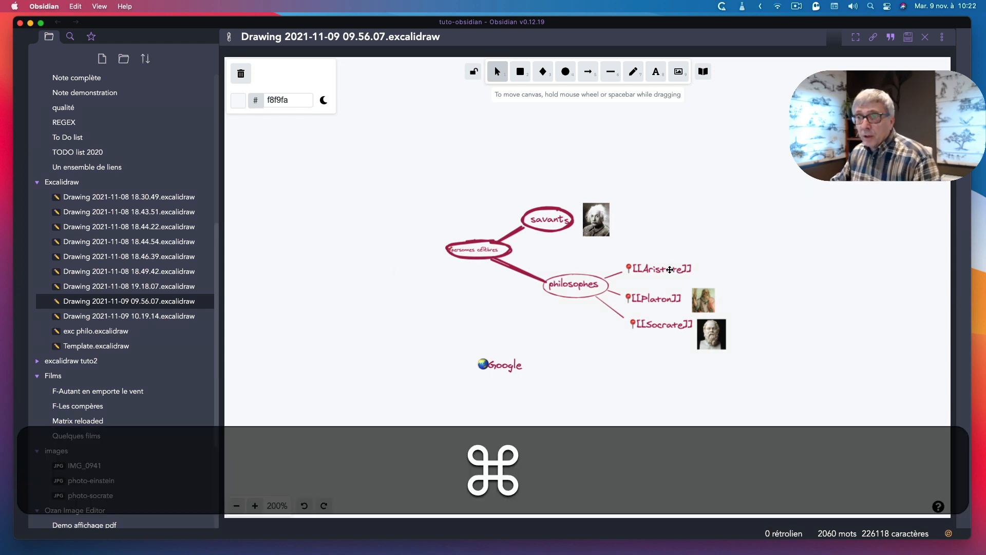
# Reopen the embedded exc philo drawing, view it at 90% zoom and go back to the mind map.
pyautogui.keyDown('super'); pyautogui.click(669, 270); pyautogui.keyUp('super')
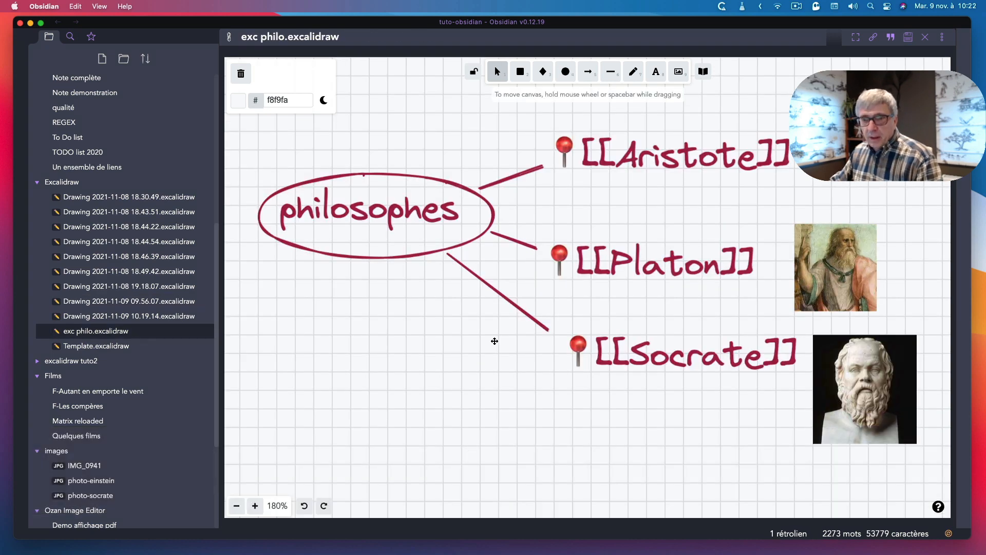
pyautogui.click(237, 507)
pyautogui.click(237, 506)
pyautogui.click(238, 507)
pyautogui.click(237, 506)
pyautogui.click(237, 506)
pyautogui.click(237, 507)
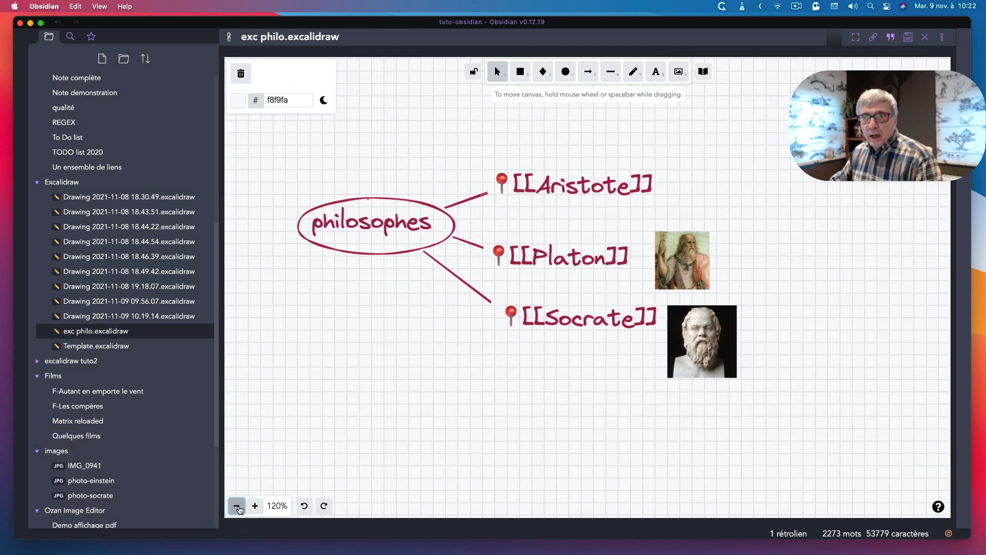
pyautogui.click(237, 506)
pyautogui.click(238, 506)
pyautogui.click(237, 506)
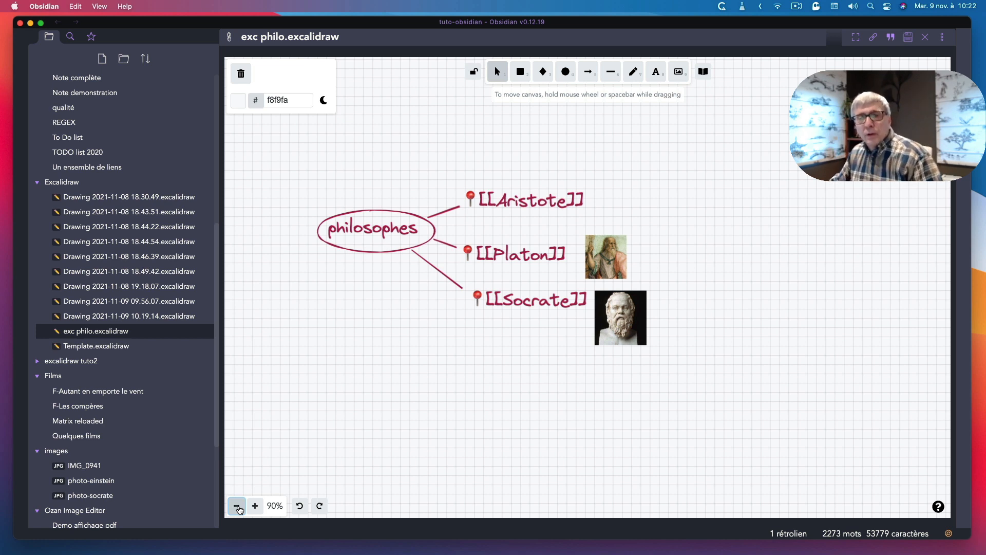
pyautogui.press('alt+super+Left')
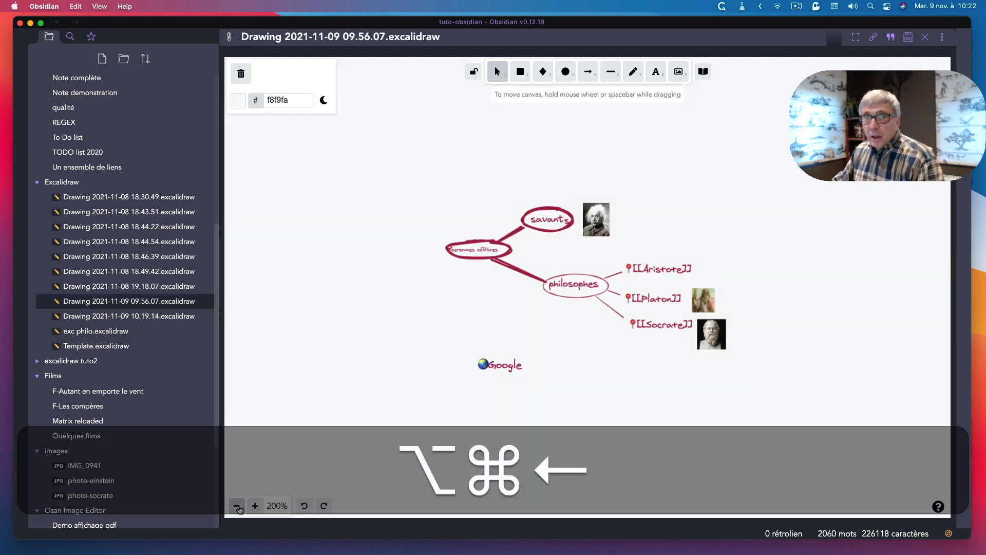